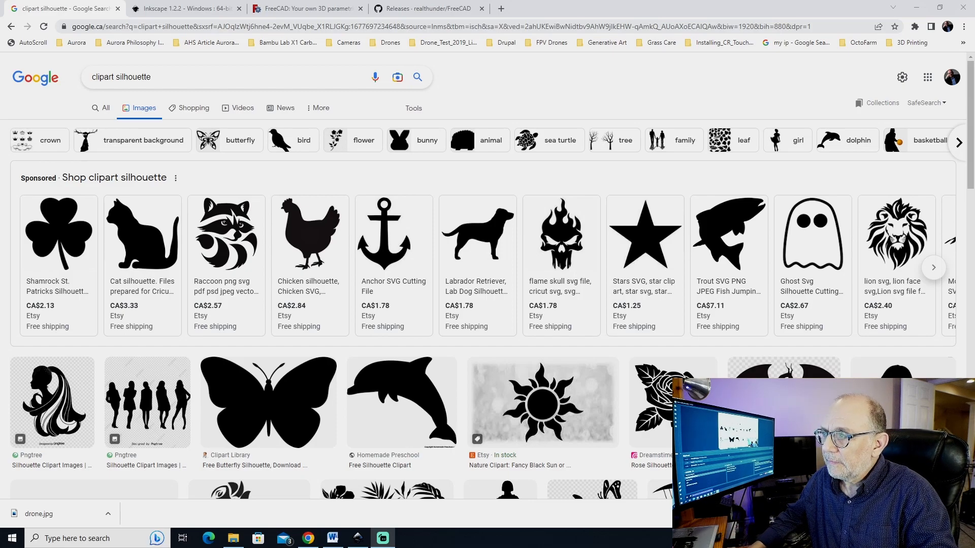
Step: Browse the clipart silhouette image results and the Inkscape, FreeCAD and realthunder FreeCAD download pages
{"action": "scroll", "coordinate": [441, 355], "scroll_direction": "down", "scroll_amount": 4}
{"action": "scroll", "coordinate": [443, 356], "scroll_direction": "down", "scroll_amount": 5}
{"action": "scroll", "coordinate": [443, 355], "scroll_direction": "down", "scroll_amount": 3}
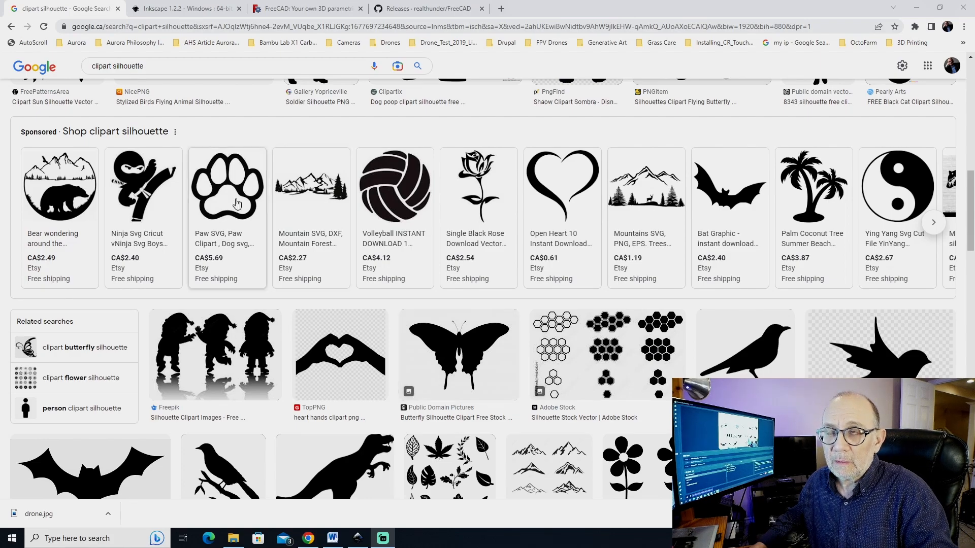
{"action": "left_click", "coordinate": [185, 14]}
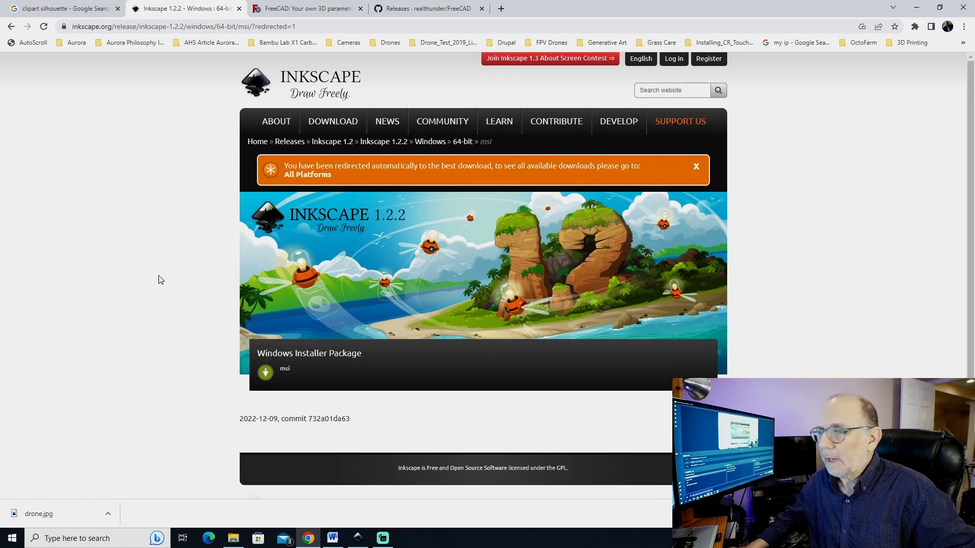
{"action": "left_click", "coordinate": [306, 14]}
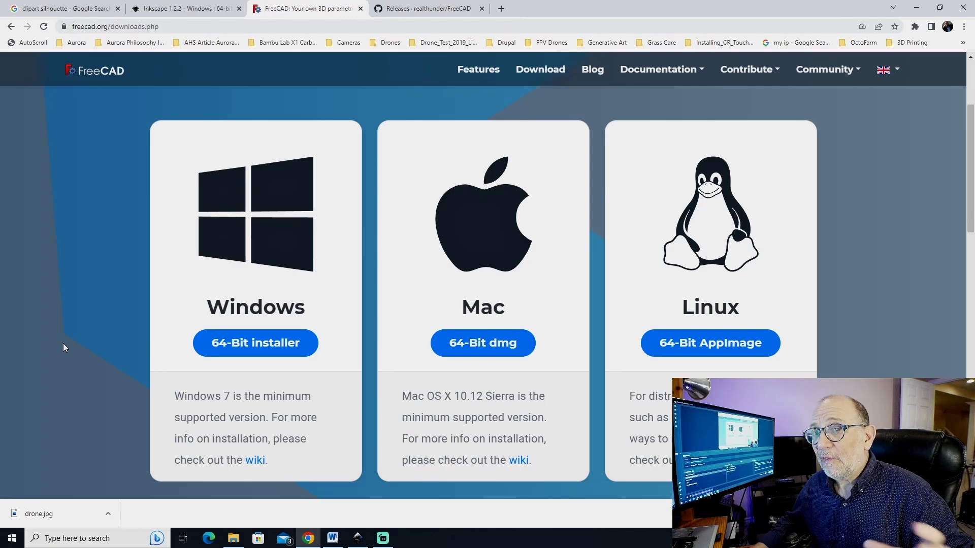
{"action": "left_click", "coordinate": [420, 9]}
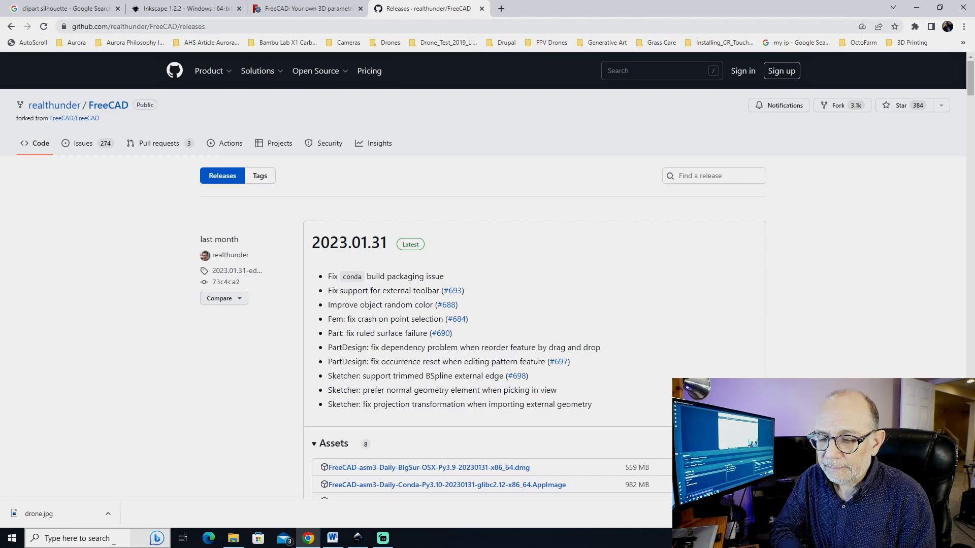
Step: Switch to File Explorer, open the Images folder and preview cats_valentine.jpg and Dachshund.jpg
{"action": "left_click", "coordinate": [233, 538]}
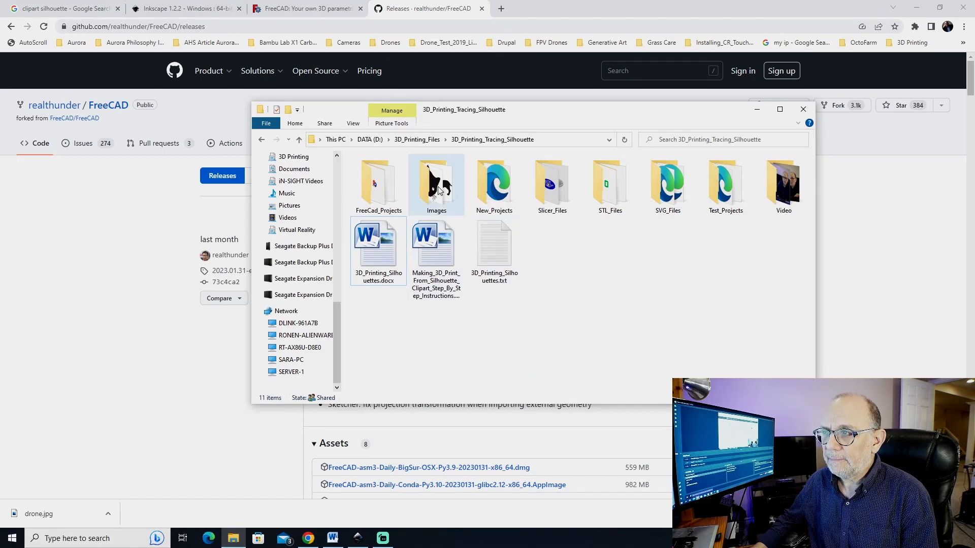
{"action": "double_click", "coordinate": [440, 190]}
{"action": "left_click_drag", "start_coordinate": [524, 114], "coordinate": [422, 95]}
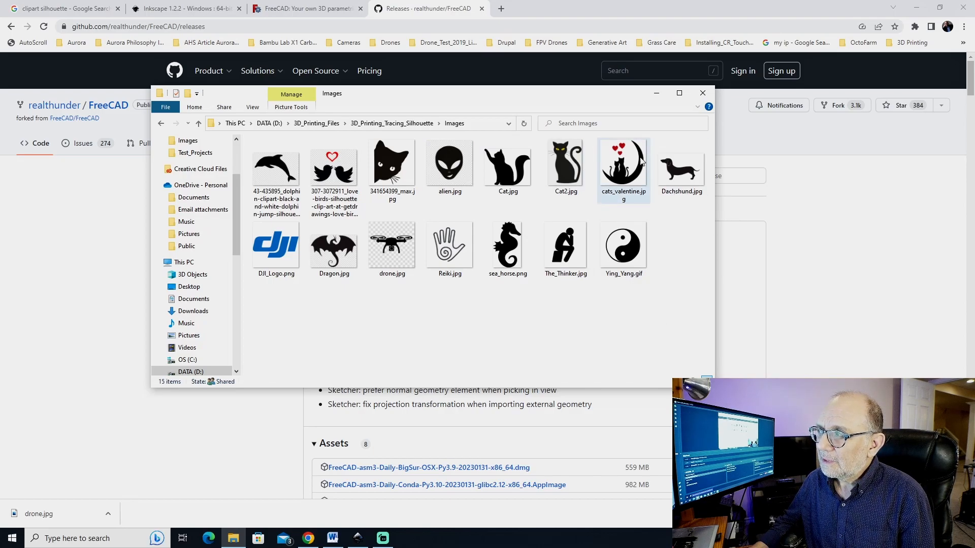
{"action": "double_click", "coordinate": [611, 172]}
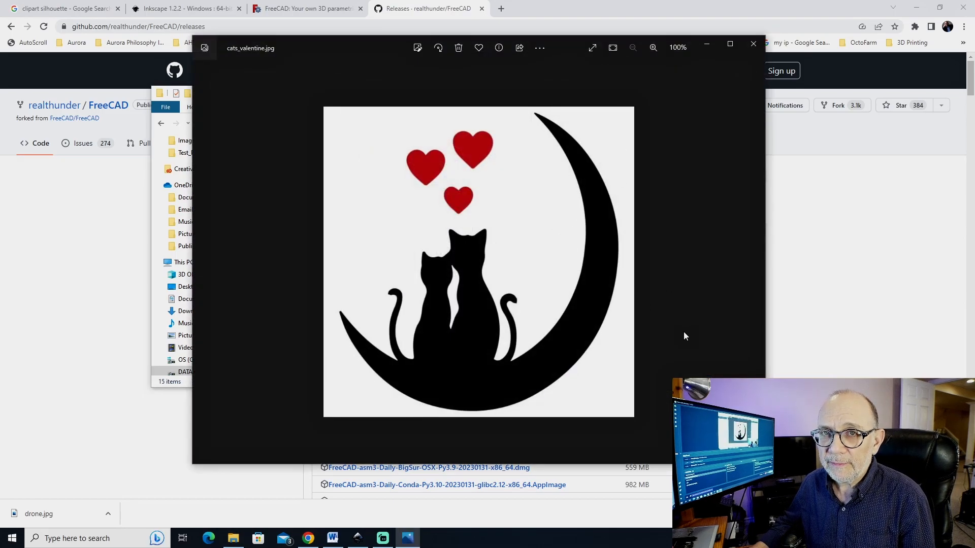
{"action": "left_click", "coordinate": [753, 44]}
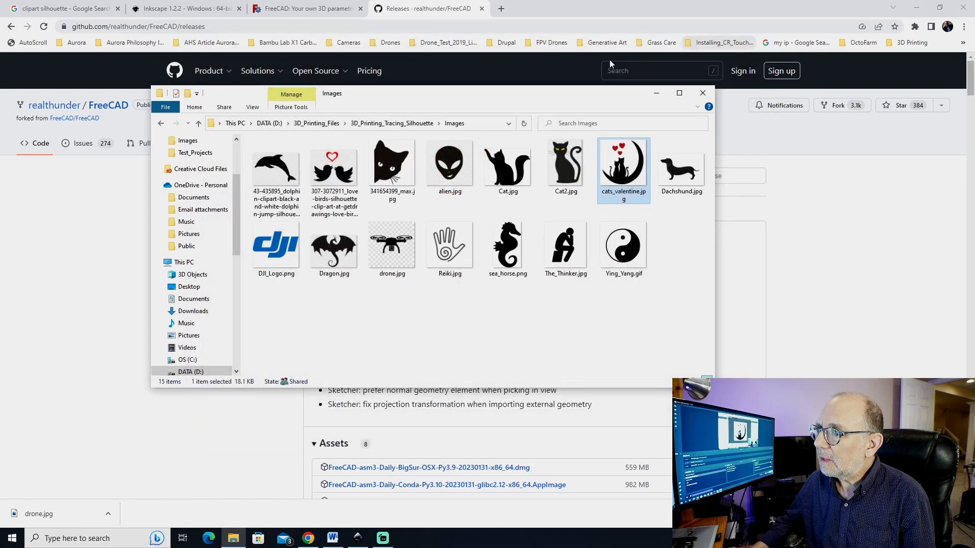
{"action": "double_click", "coordinate": [679, 173]}
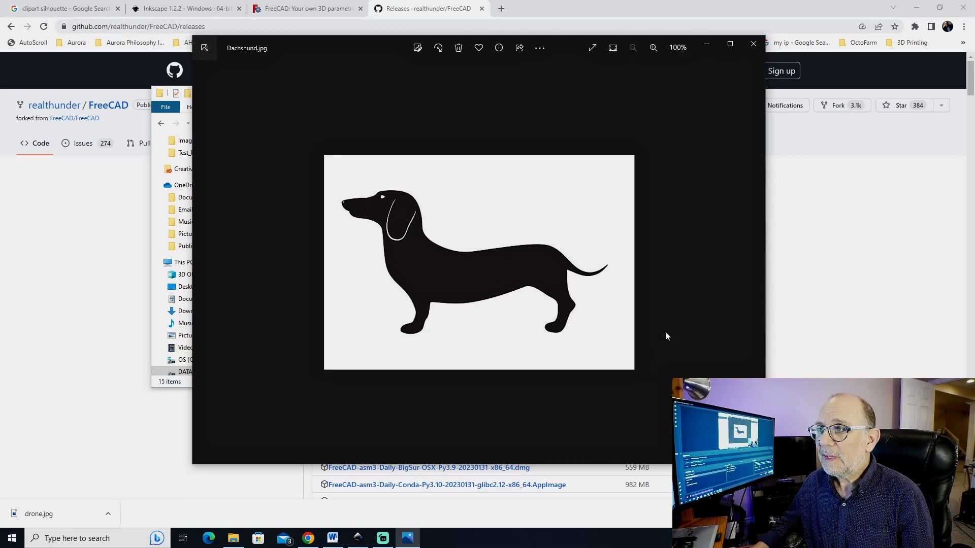
{"action": "left_click", "coordinate": [752, 45]}
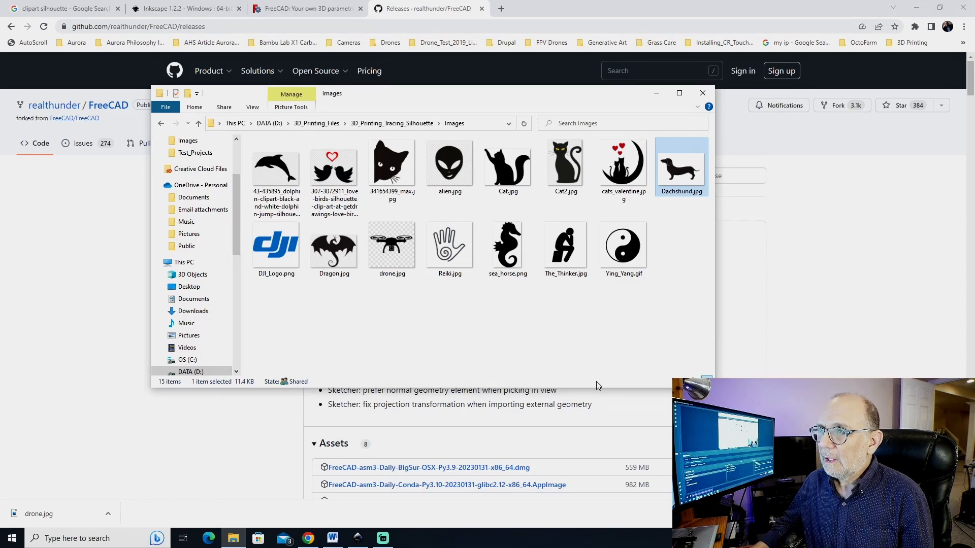
Step: Switch to Inkscape and import cats_valentine.jpg as an embedded image with DPI from file and rendering mode None (auto)
{"action": "left_click", "coordinate": [928, 7]}
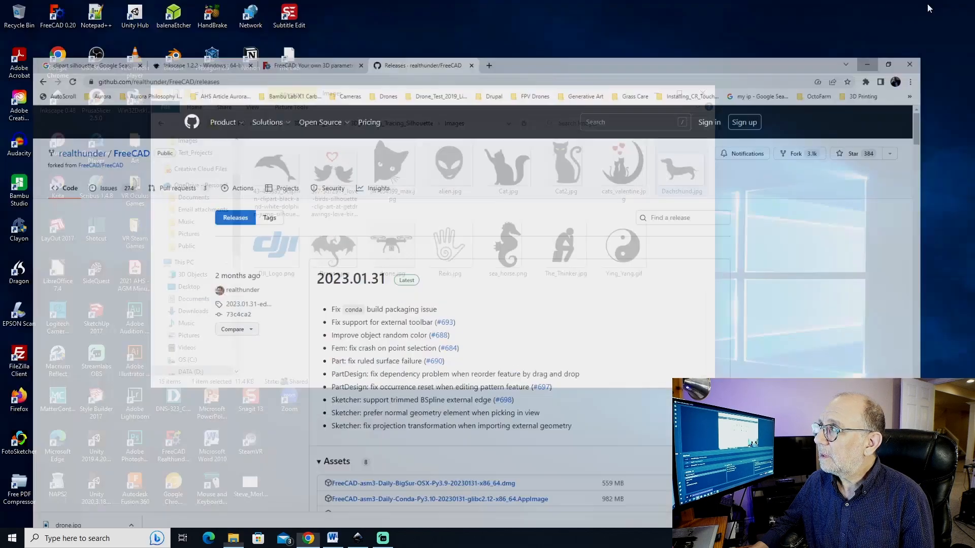
{"action": "left_click", "coordinate": [656, 93]}
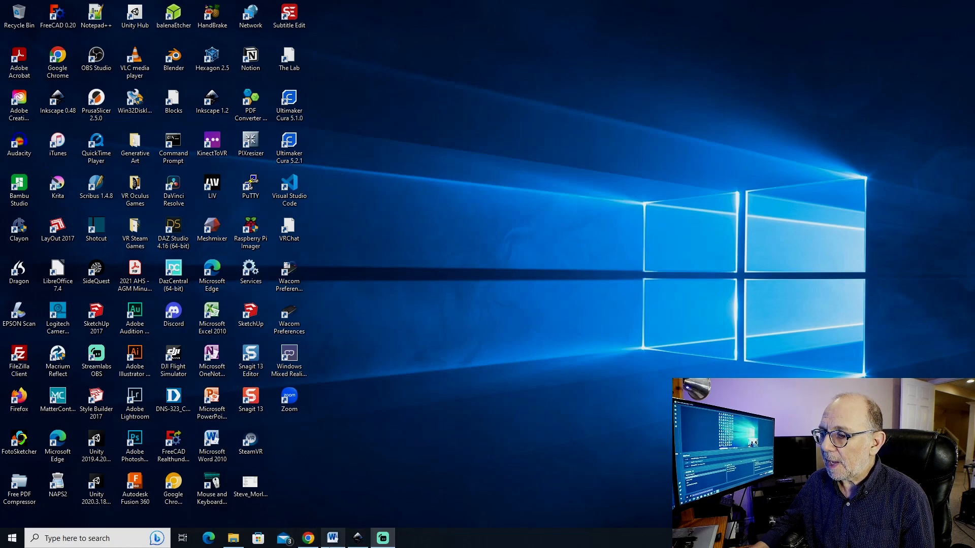
{"action": "mouse_move", "coordinate": [318, 546]}
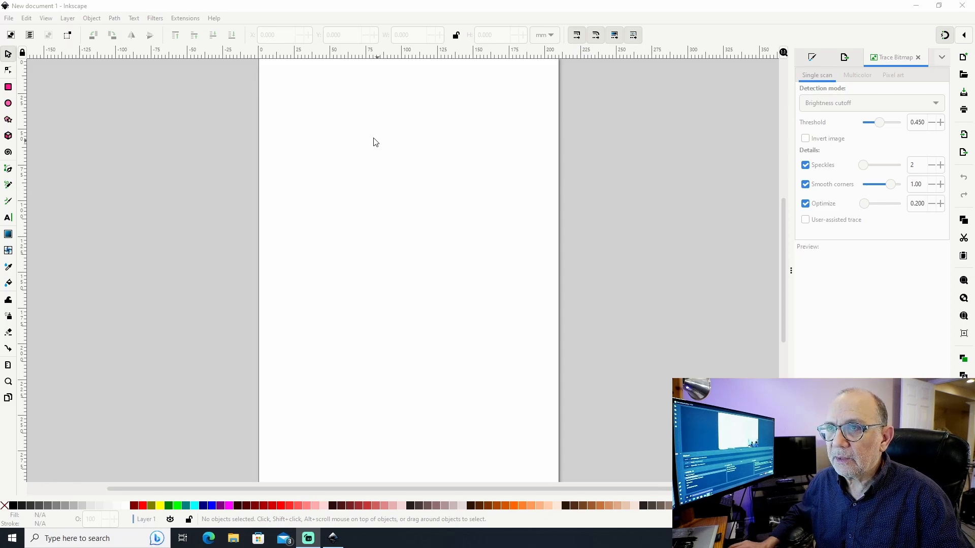
{"action": "left_click", "coordinate": [9, 19]}
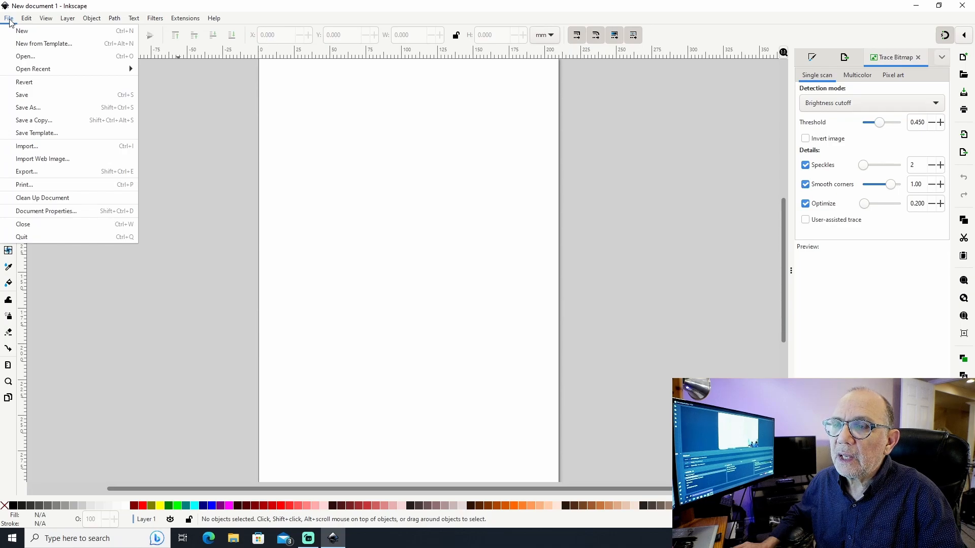
{"action": "left_click", "coordinate": [37, 147]}
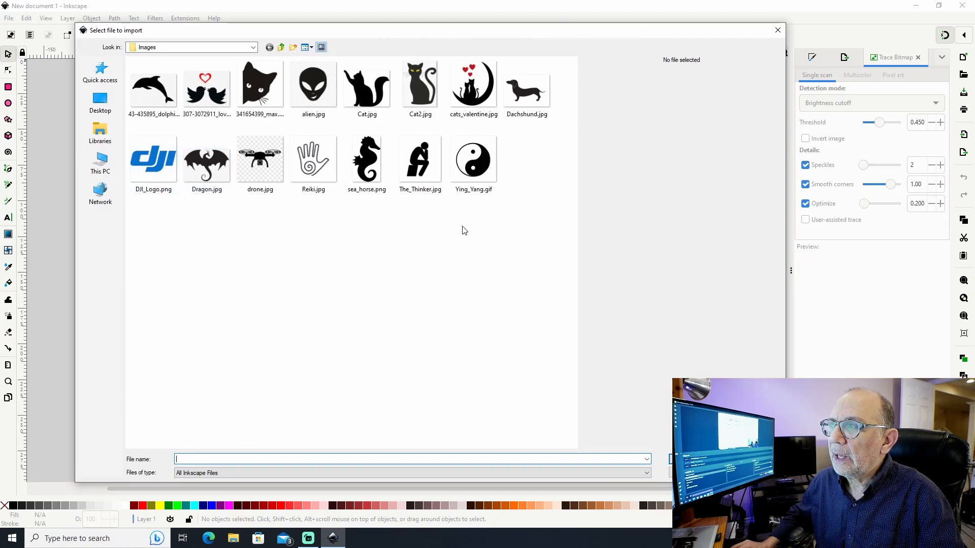
{"action": "double_click", "coordinate": [468, 84]}
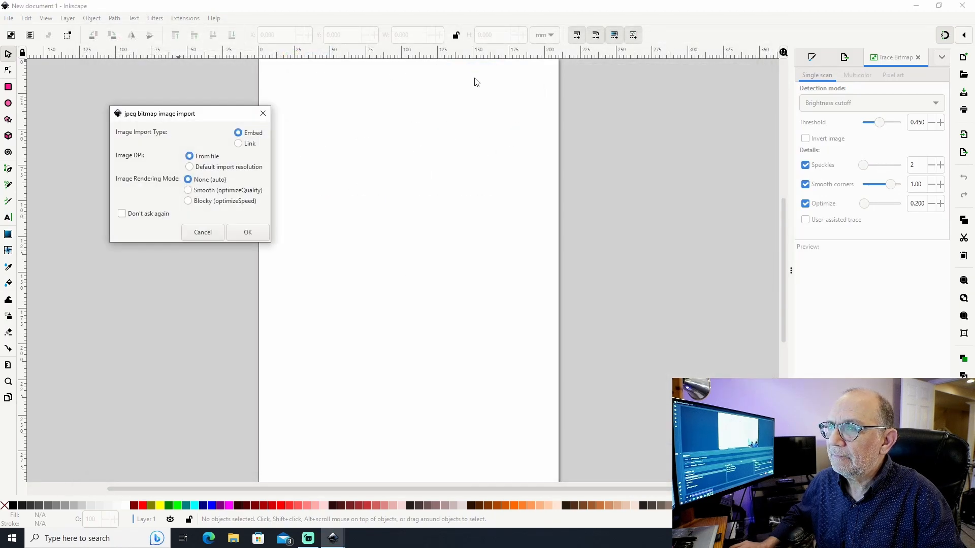
{"action": "left_click", "coordinate": [249, 233]}
Step: Move the imported cat image around the page to about X 85 mm, Y 73 mm, and deselect it
{"action": "left_click_drag", "start_coordinate": [476, 79], "coordinate": [418, 240]}
{"action": "scroll", "coordinate": [492, 288], "scroll_direction": "up", "scroll_amount": 2}
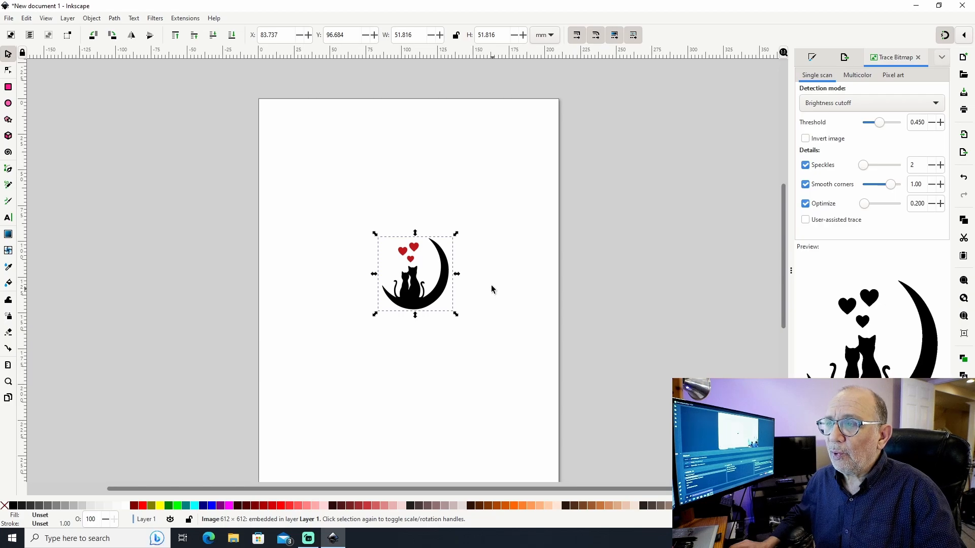
{"action": "left_click_drag", "start_coordinate": [412, 270], "coordinate": [407, 287]}
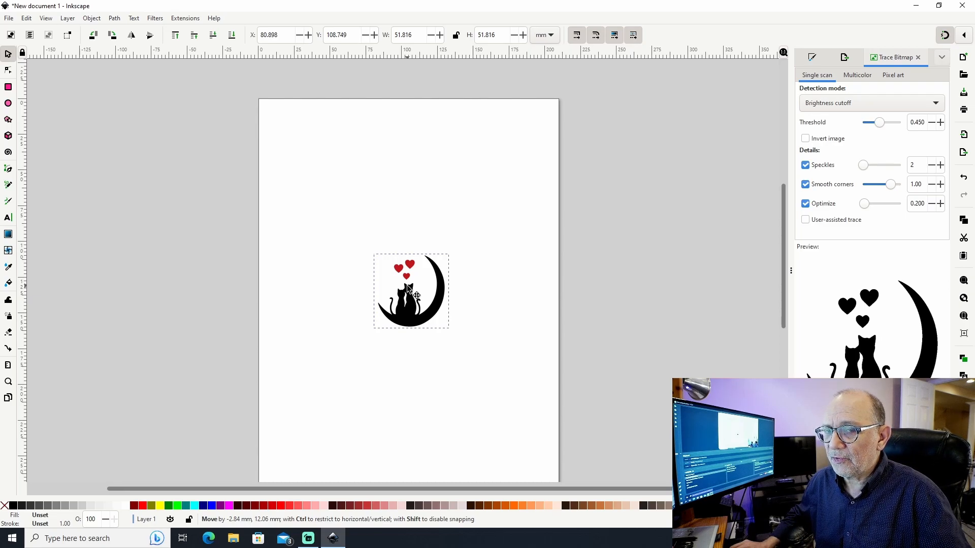
{"action": "left_click_drag", "start_coordinate": [408, 288], "coordinate": [408, 287]}
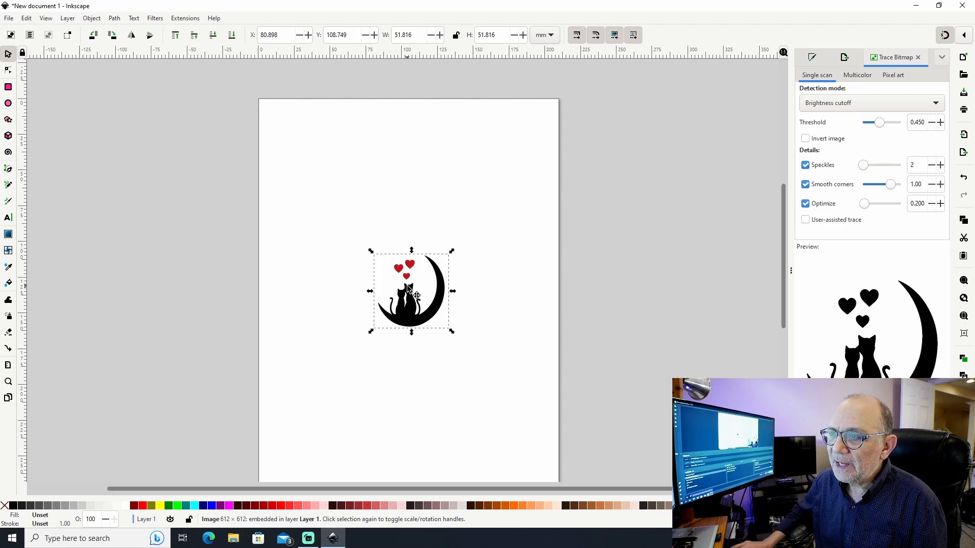
{"action": "left_click", "coordinate": [409, 288]}
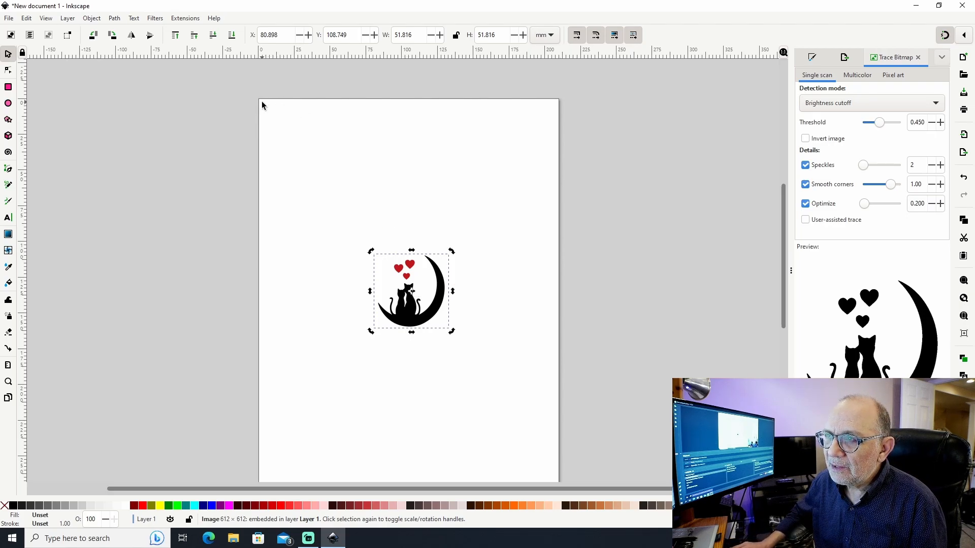
{"action": "left_click_drag", "start_coordinate": [410, 291], "coordinate": [460, 262]}
{"action": "right_click", "coordinate": [506, 231]}
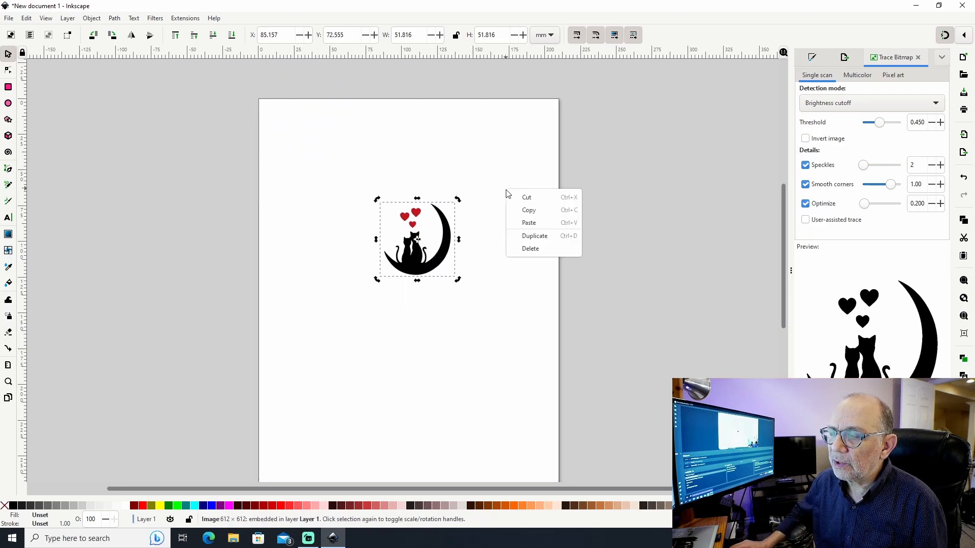
{"action": "key", "text": "Escape"}
{"action": "left_click", "coordinate": [641, 190]}
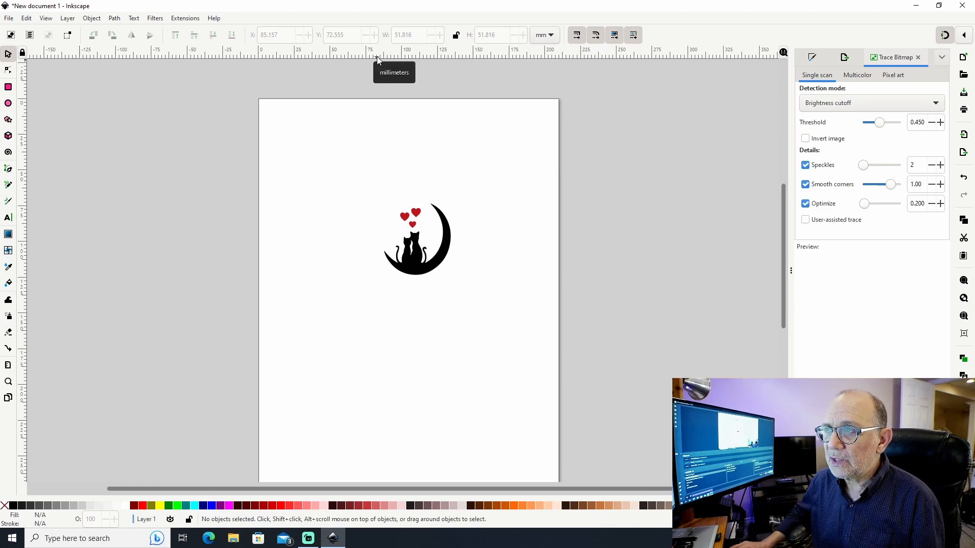
Step: Add a horizontal guide about 10 mm above the page and a vertical guide about 41 mm outside its left edge
{"action": "left_click_drag", "start_coordinate": [376, 60], "coordinate": [361, 84]}
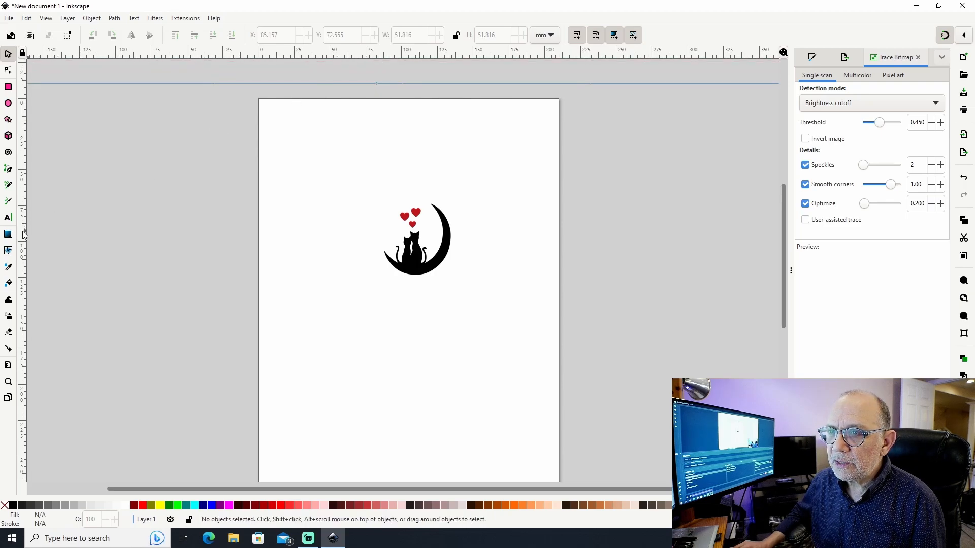
{"action": "left_click_drag", "start_coordinate": [26, 231], "coordinate": [200, 245]}
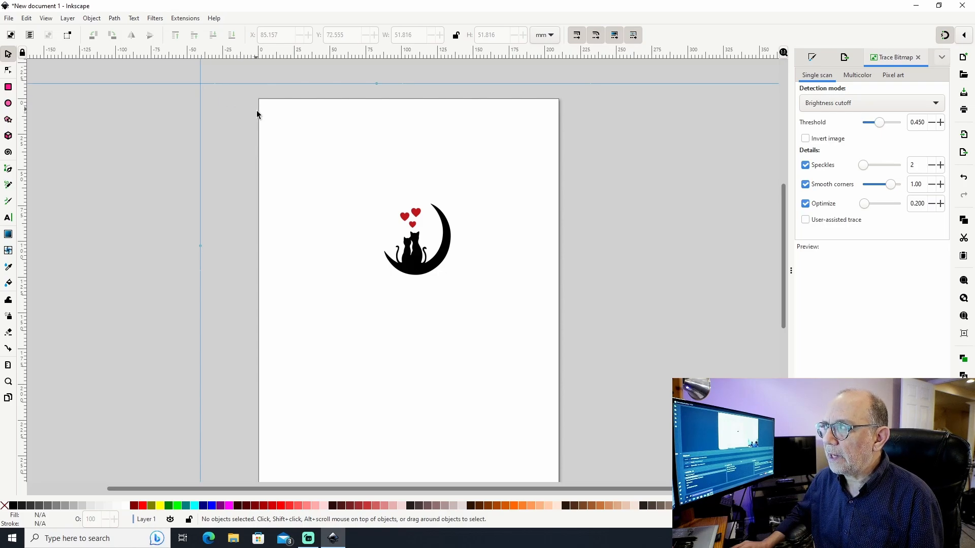
{"action": "key", "text": "ctrl+shift+f"}
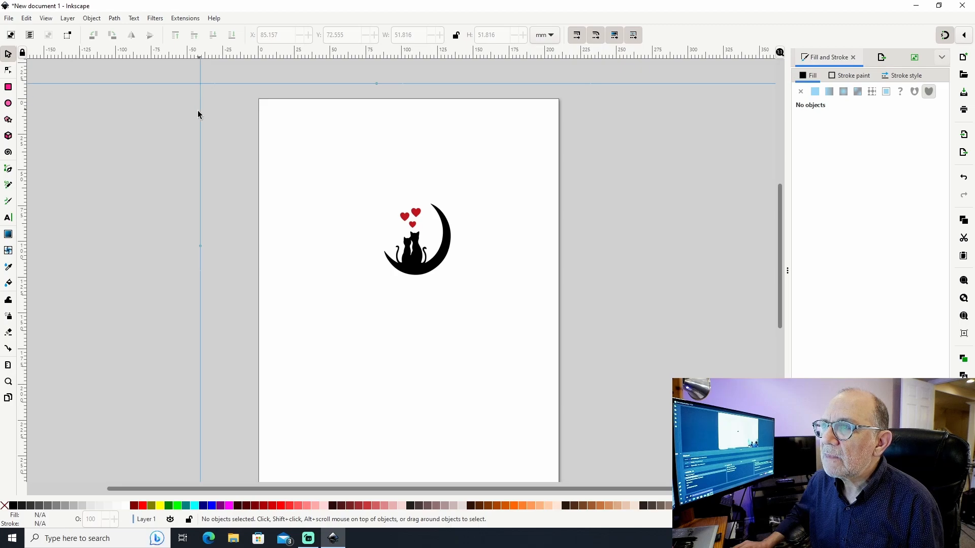
Step: Set the vertical guide's X position to 0 mm and the horizontal guide's Y position to 0 mm
{"action": "double_click", "coordinate": [200, 249]}
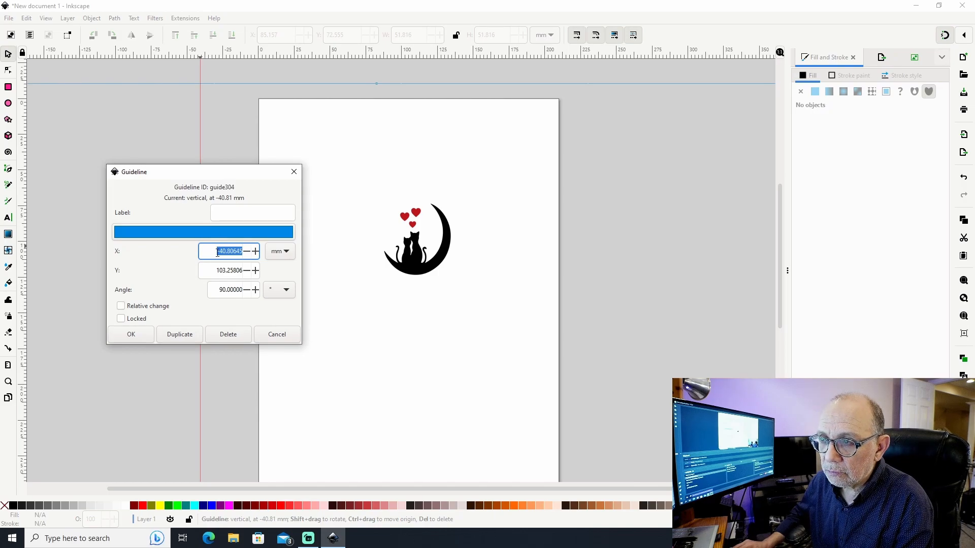
{"action": "type", "text": "0"}
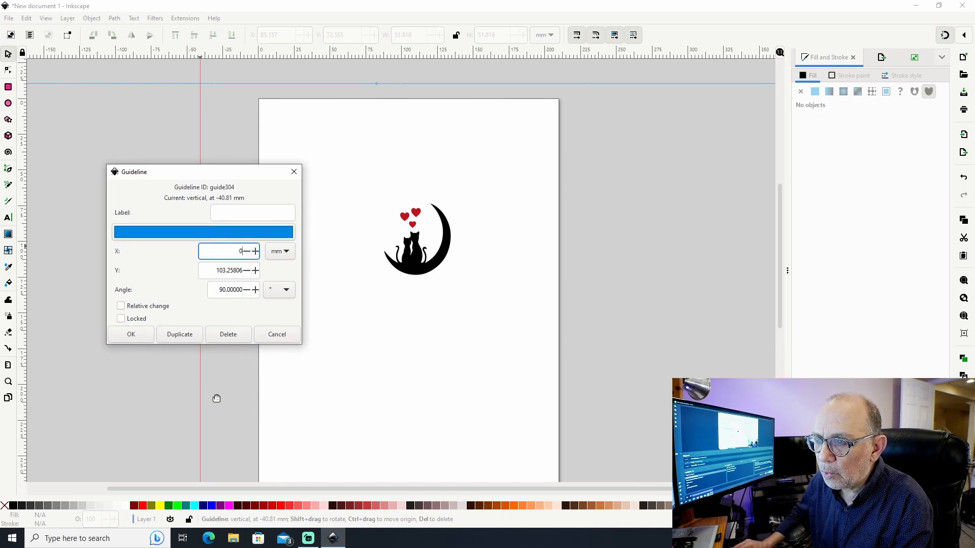
{"action": "left_click", "coordinate": [135, 333]}
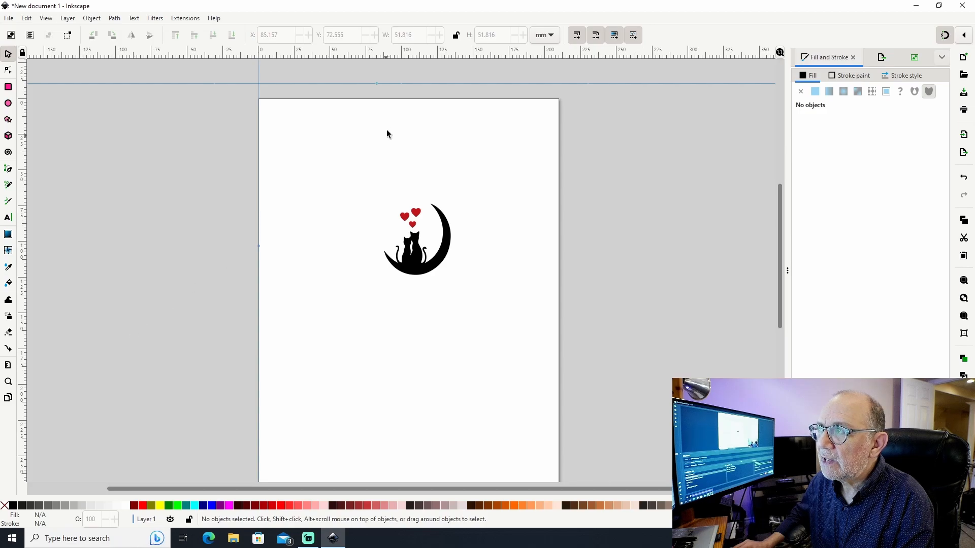
{"action": "double_click", "coordinate": [376, 83]}
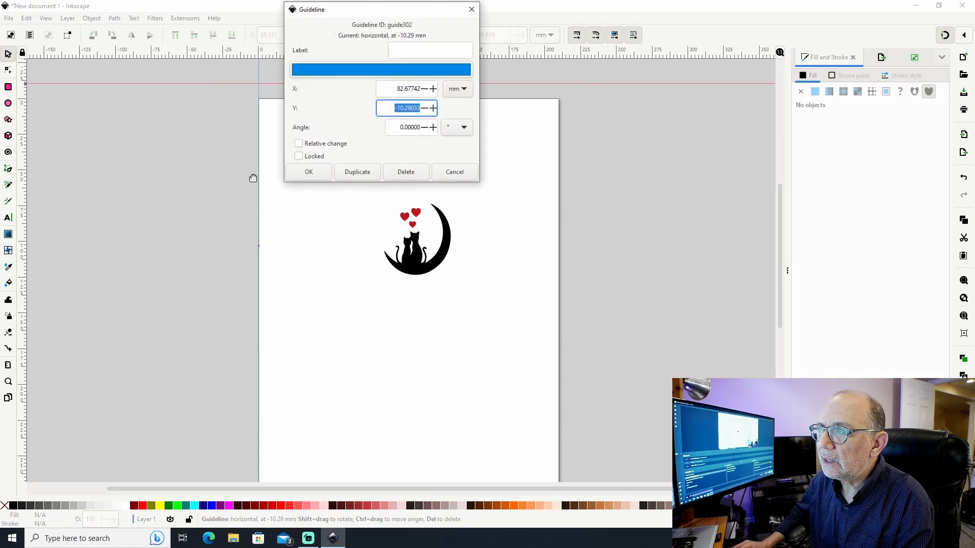
{"action": "type", "text": "0"}
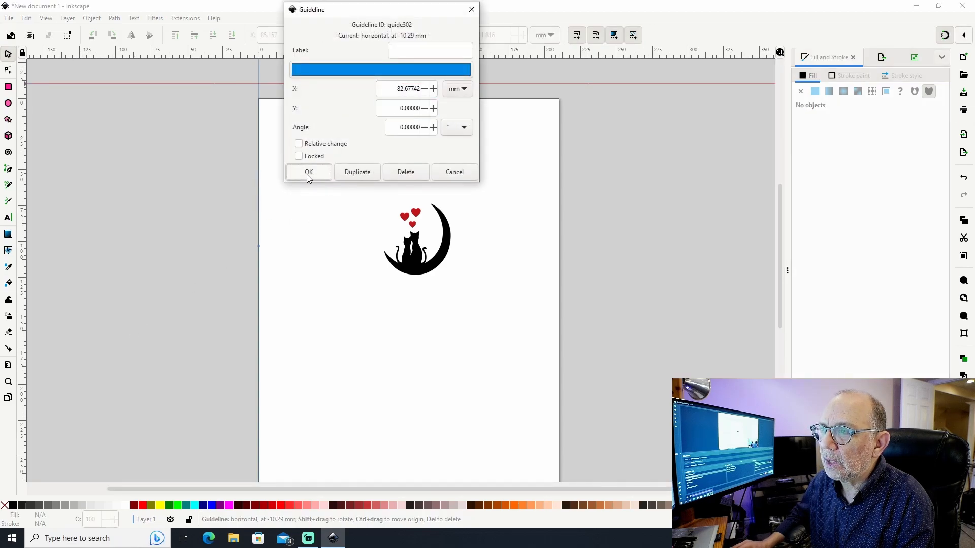
{"action": "left_click", "coordinate": [308, 173]}
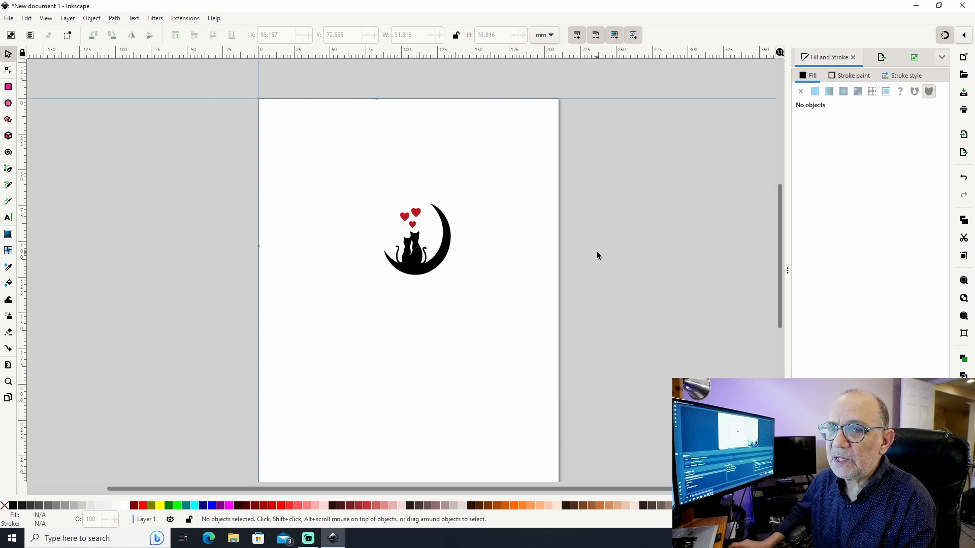
Step: Move the cat image around to try out snapping, and enable snapping to page borders along with grids and guide lines
{"action": "left_click", "coordinate": [426, 250]}
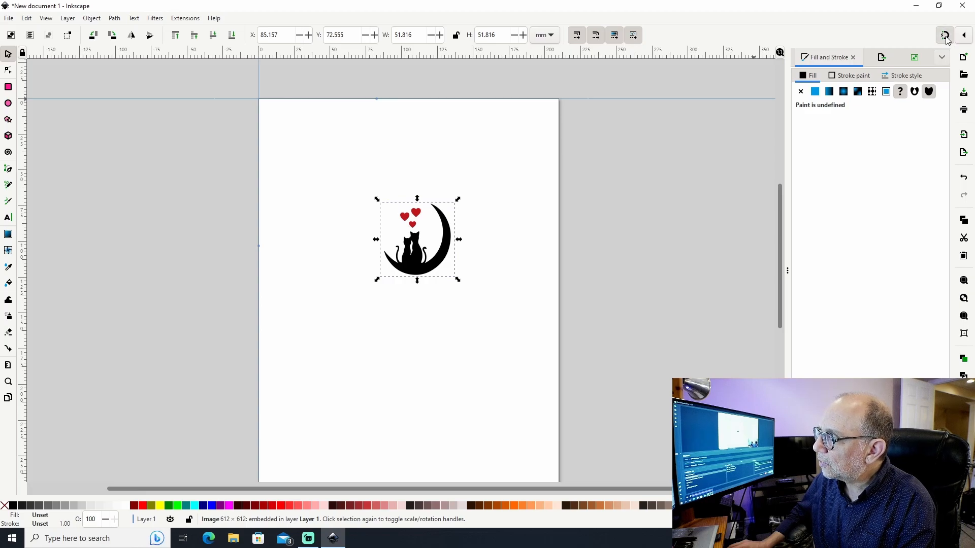
{"action": "left_click", "coordinate": [964, 38]}
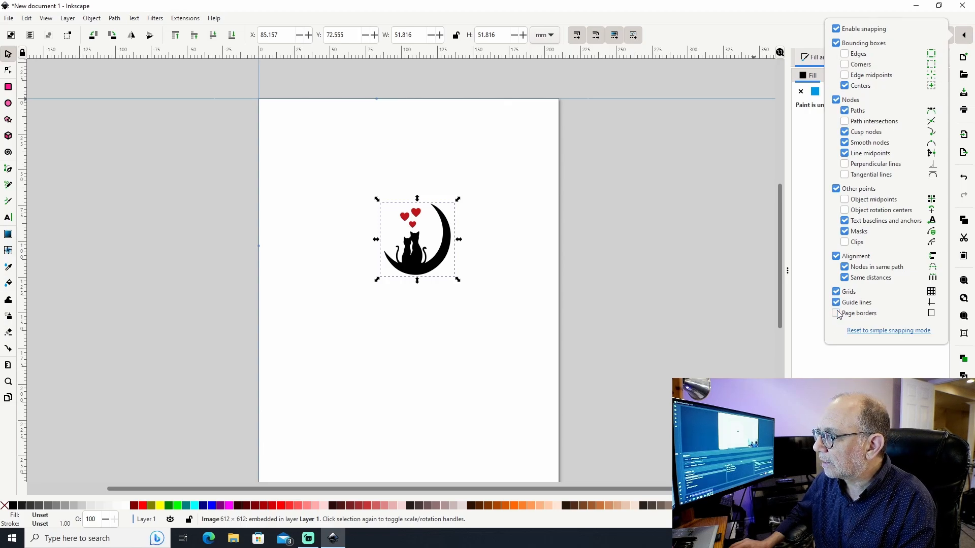
{"action": "left_click", "coordinate": [439, 238]}
{"action": "left_click_drag", "start_coordinate": [440, 237], "coordinate": [306, 115]}
{"action": "left_click_drag", "start_coordinate": [303, 161], "coordinate": [384, 213]}
{"action": "left_click", "coordinate": [963, 35]}
{"action": "left_click", "coordinate": [835, 302]}
{"action": "left_click", "coordinate": [836, 291]}
{"action": "left_click", "coordinate": [836, 313]}
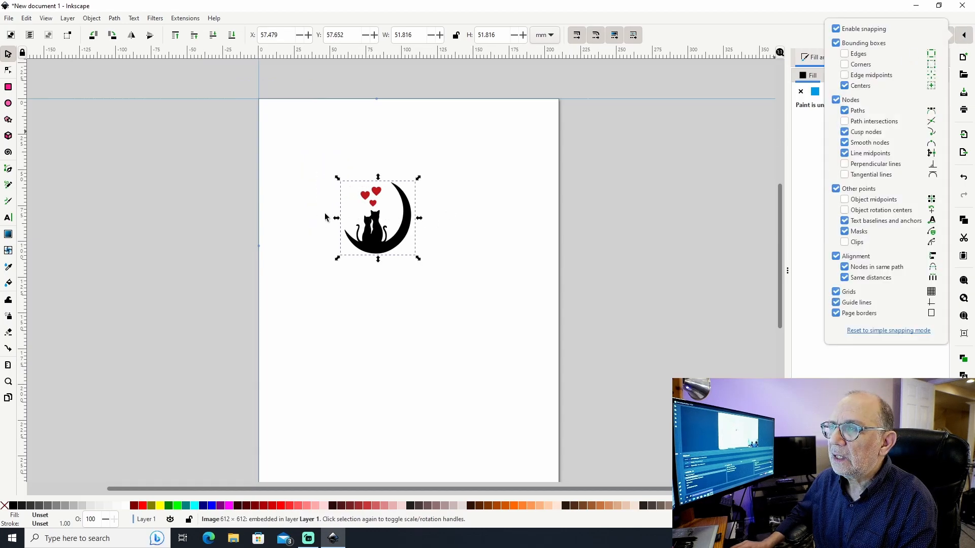
Step: Move the cat image so its centre snaps to the intersection of the two guides at the page's top-left corner
{"action": "left_click", "coordinate": [325, 217]}
{"action": "mouse_move", "coordinate": [377, 220]}
{"action": "left_mouse_down"}
{"action": "mouse_move", "coordinate": [283, 172]}
{"action": "mouse_move", "coordinate": [258, 130]}
{"action": "mouse_move", "coordinate": [258, 95]}
{"action": "left_mouse_up"}
{"action": "scroll", "coordinate": [153, 161], "scroll_direction": "up", "scroll_amount": 4}
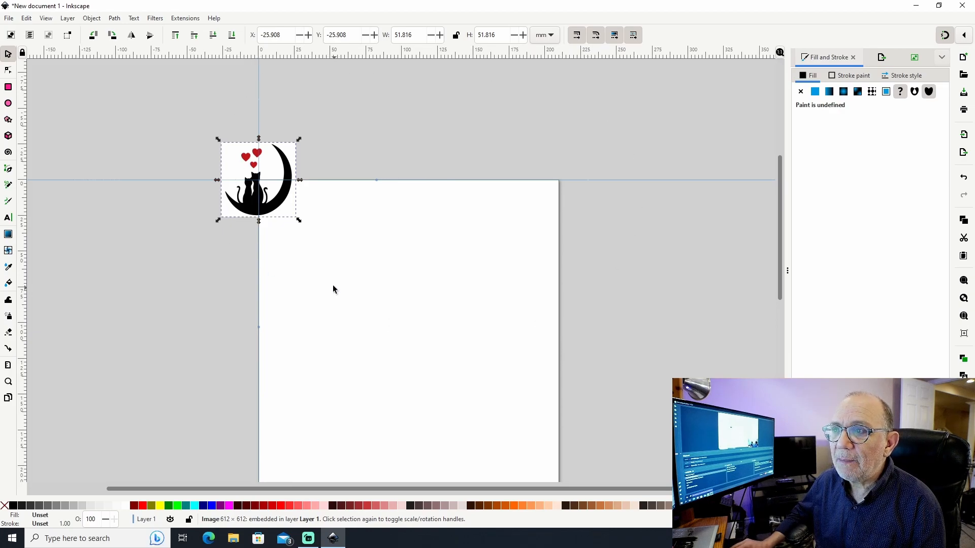
Step: Move the cat image away from the guide intersection onto the page and name a new document template "FreeCAD Origin Point"
{"action": "left_click_drag", "start_coordinate": [289, 179], "coordinate": [462, 292]}
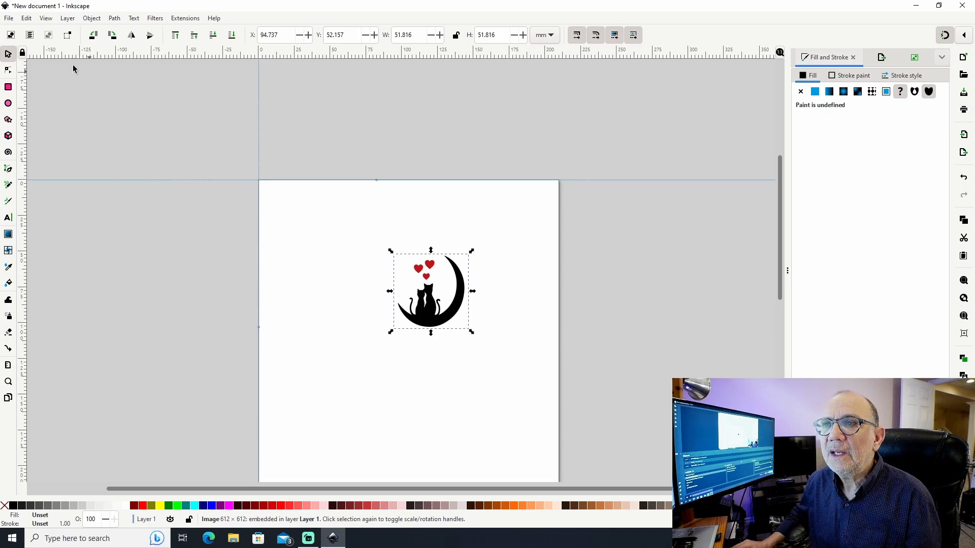
{"action": "left_click", "coordinate": [10, 19]}
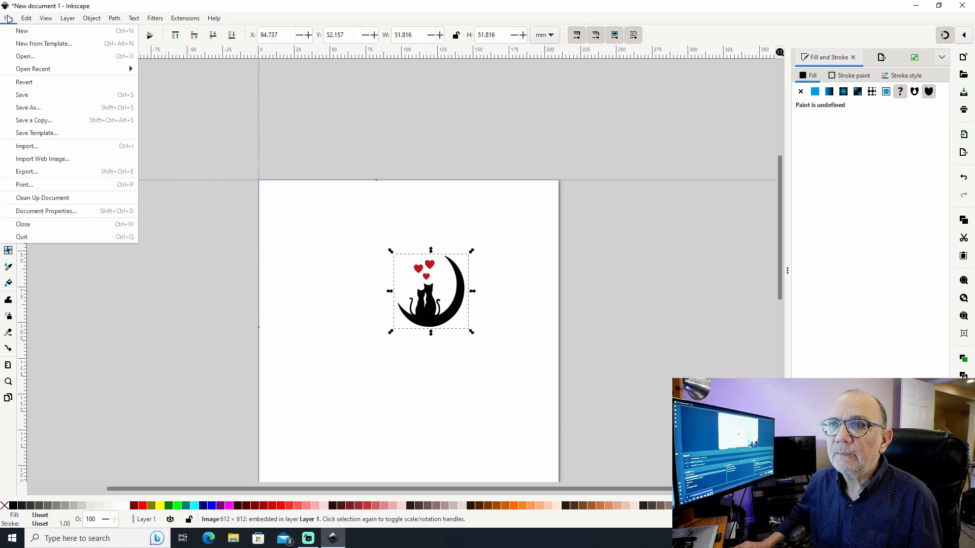
{"action": "left_click", "coordinate": [49, 134]}
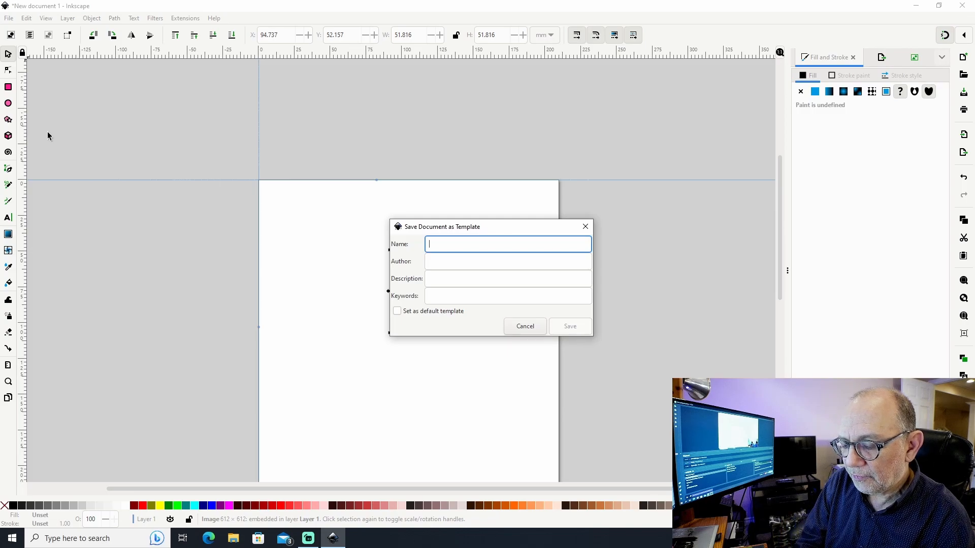
{"action": "type", "text": "Free"}
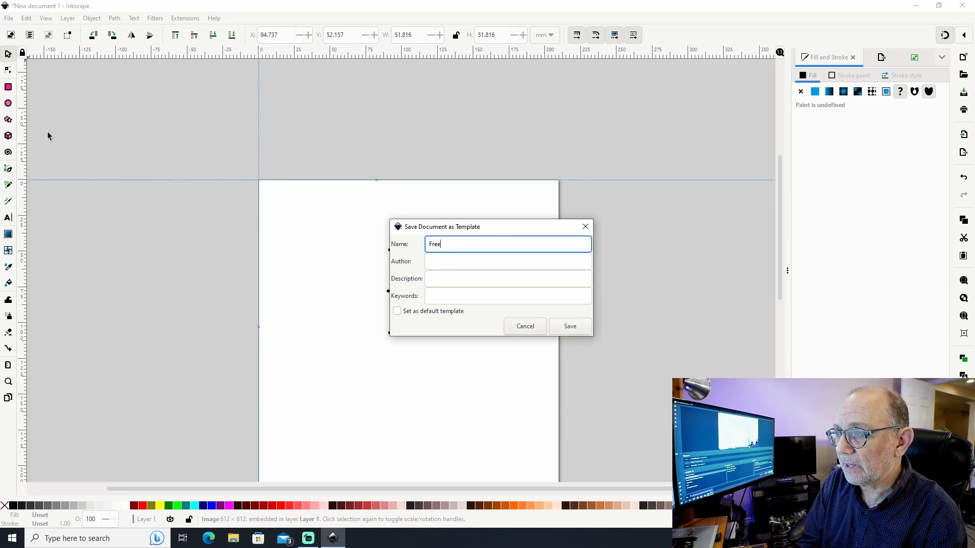
{"action": "type", "text": "CAD Origin Point"}
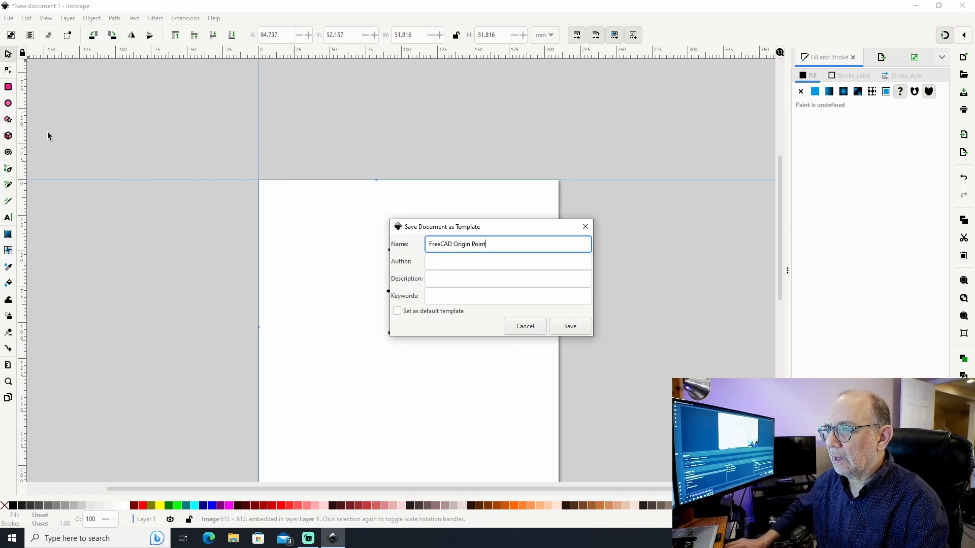
Step: Fill in the template's author, describe it as "Origin Point for FreeCAD Template", and save it without making it the default
{"action": "left_click", "coordinate": [442, 262]}
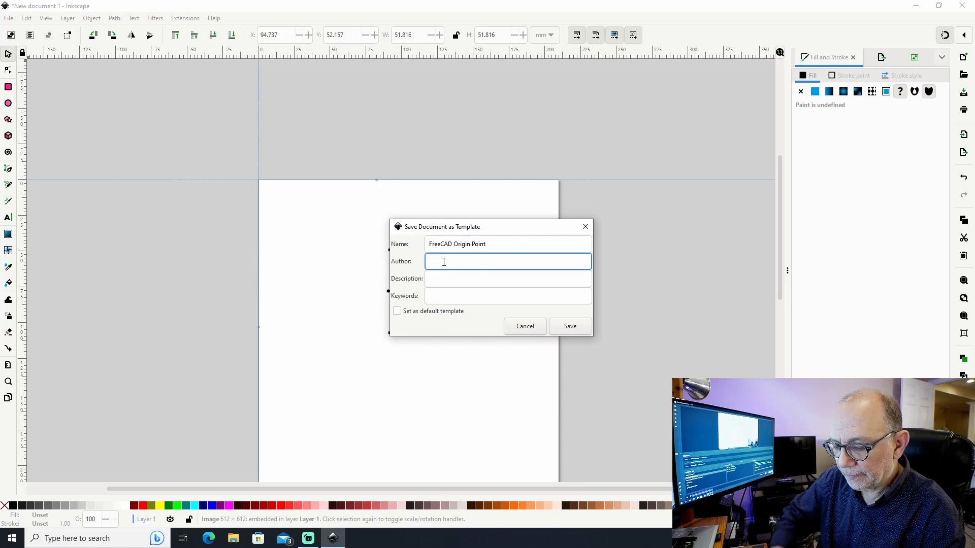
{"action": "type", "text": "RG"}
{"action": "left_click", "coordinate": [445, 278]}
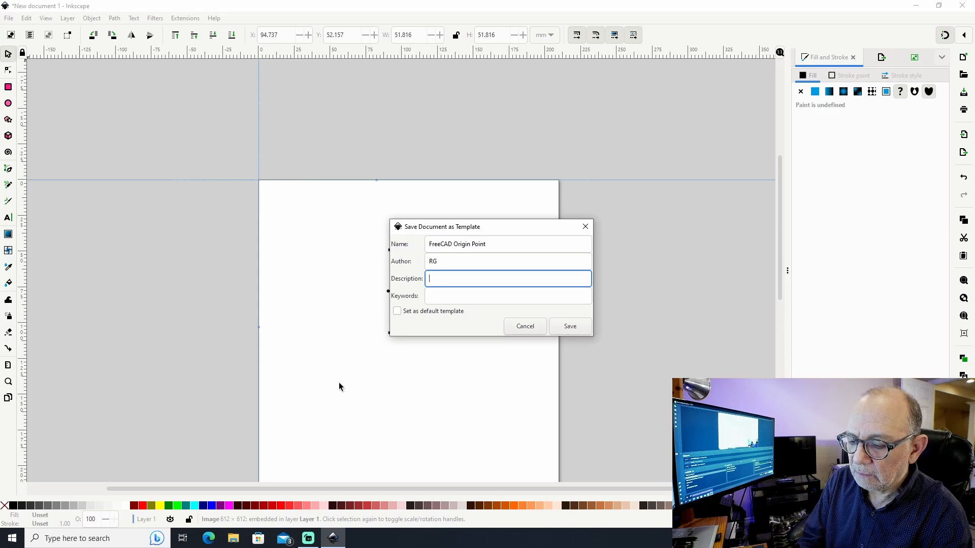
{"action": "type", "text": "Or"}
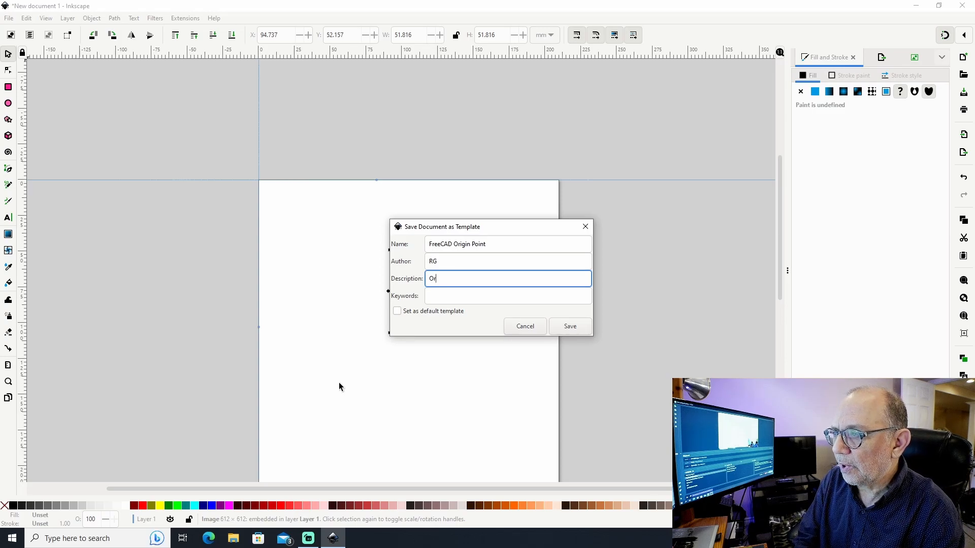
{"action": "type", "text": "igin Point for FreeCAD Template"}
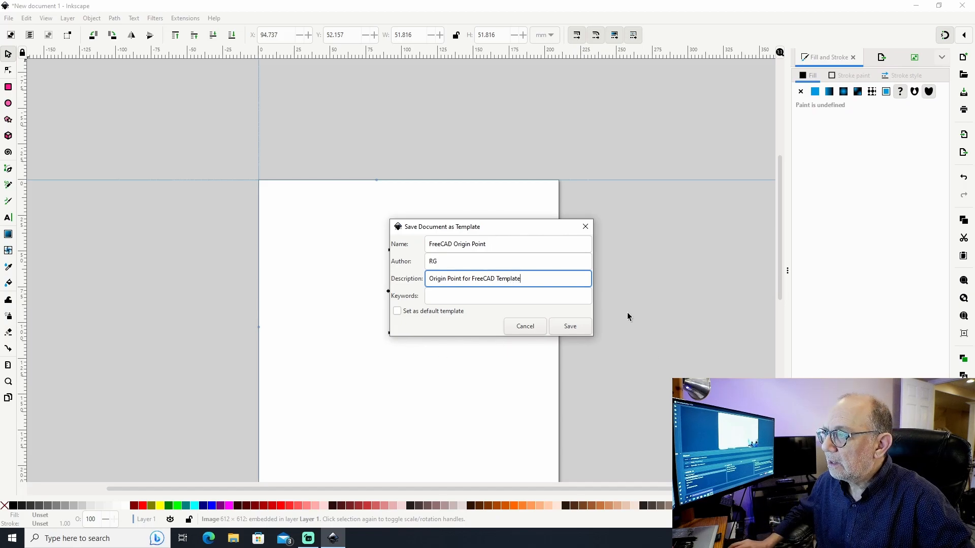
{"action": "left_click", "coordinate": [570, 327]}
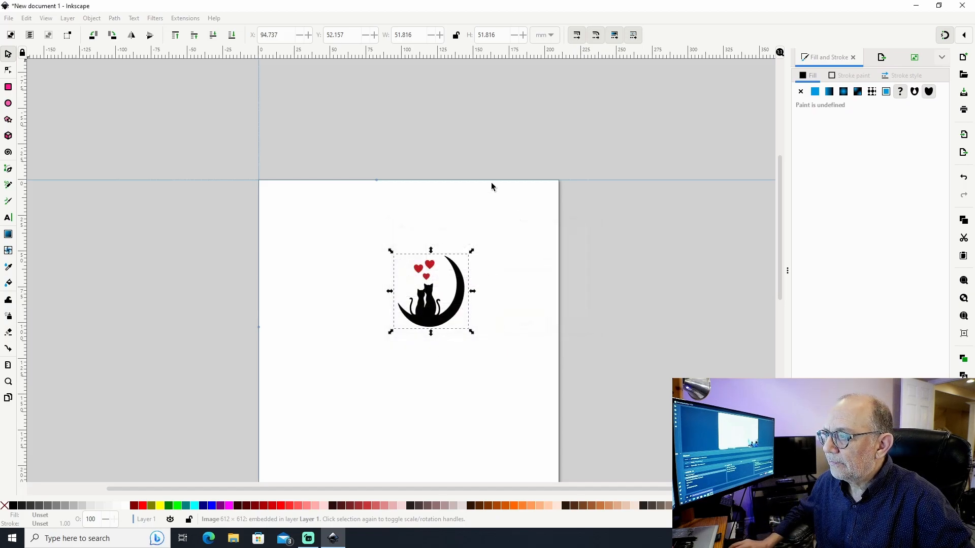
Step: Check that the FreeCAD Origin Point template is offered for new documents and leave the template list without creating one
{"action": "left_click", "coordinate": [10, 18]}
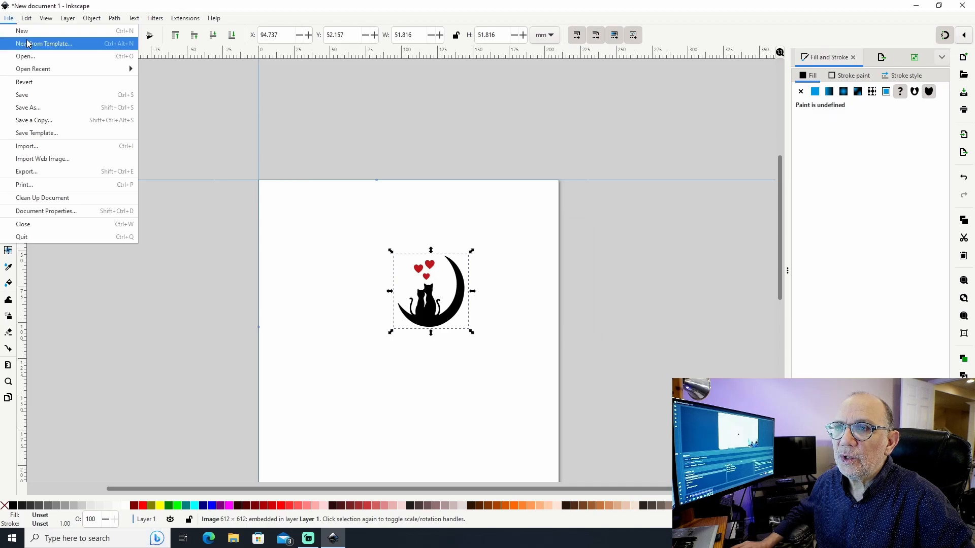
{"action": "left_click", "coordinate": [43, 44]}
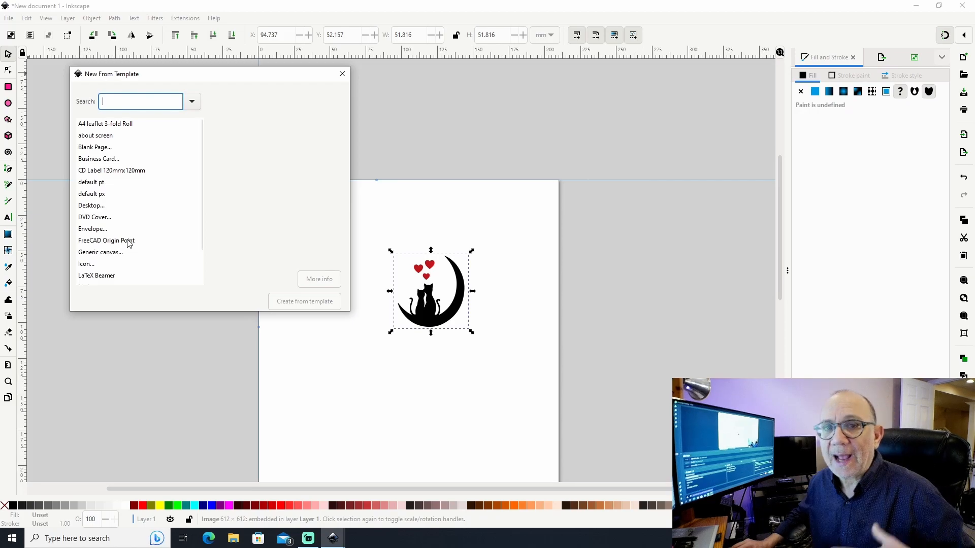
{"action": "left_click", "coordinate": [343, 76]}
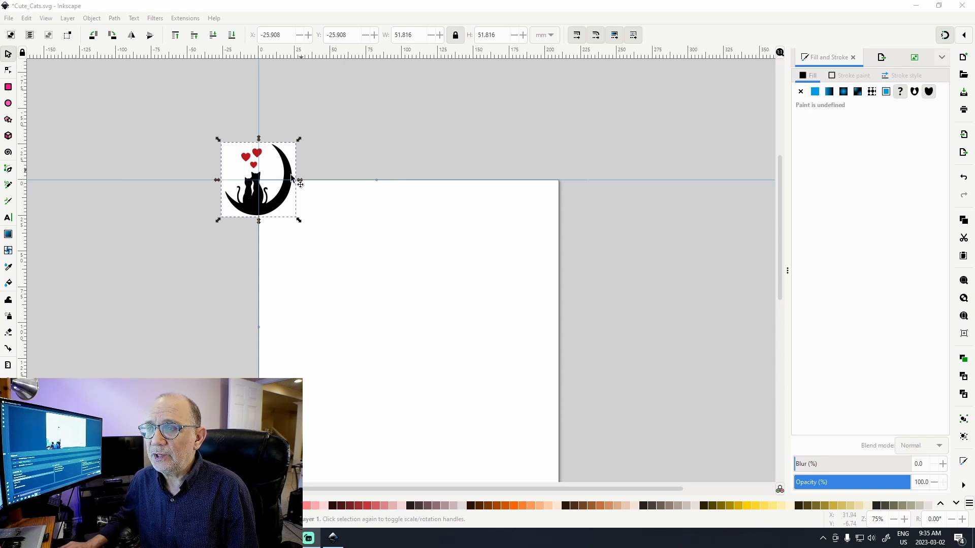
Step: Trace the cat image into a vector path with a single-scan brightness cutoff trace
{"action": "right_click", "coordinate": [275, 164]}
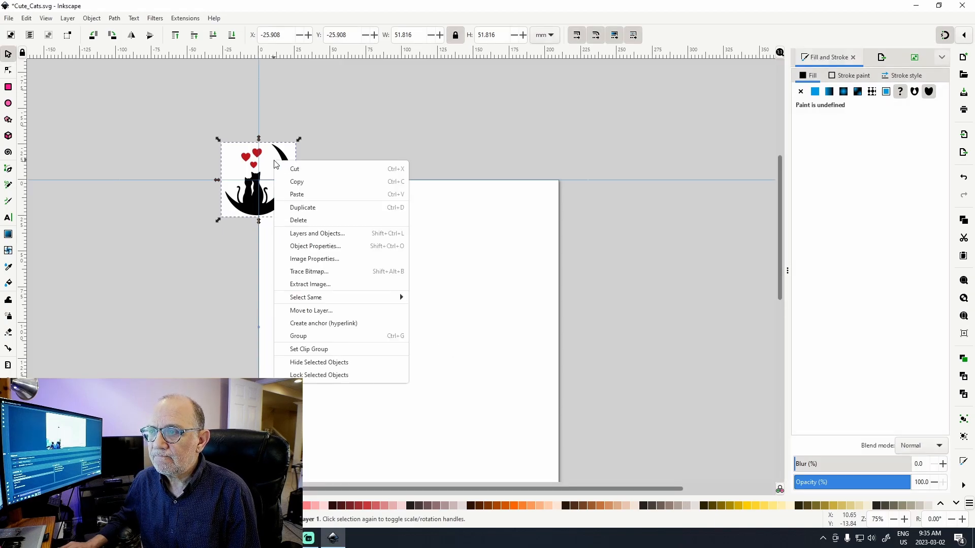
{"action": "left_click", "coordinate": [324, 271]}
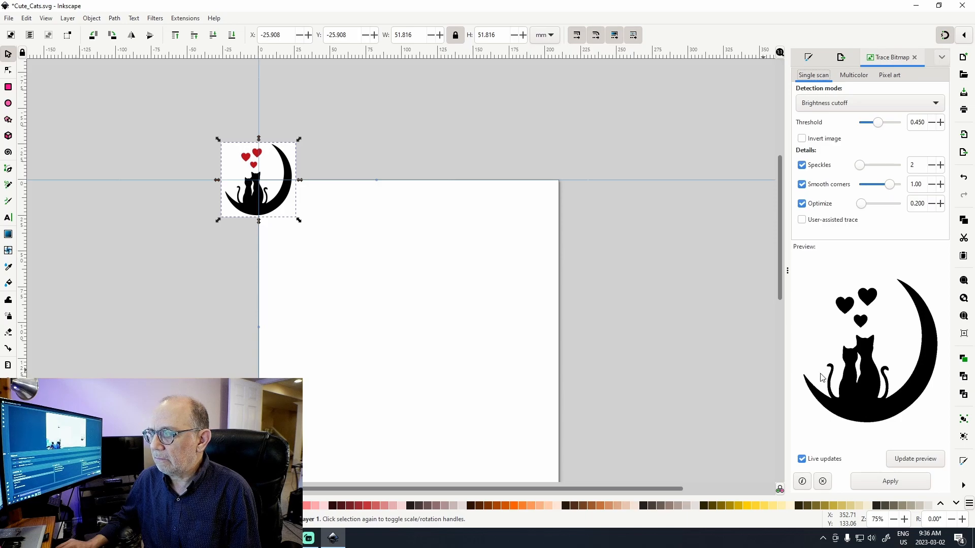
{"action": "left_click", "coordinate": [897, 485]}
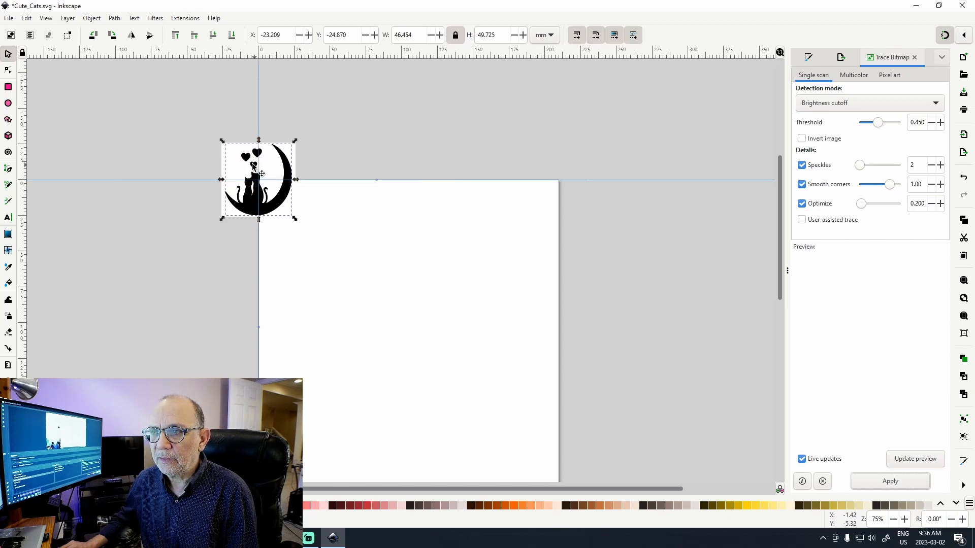
Step: Move the original bitmap off the traced silhouette and delete it, keeping only the vector path
{"action": "mouse_move", "coordinate": [268, 170]}
{"action": "left_mouse_down"}
{"action": "mouse_move", "coordinate": [372, 212]}
{"action": "mouse_move", "coordinate": [426, 263]}
{"action": "left_mouse_up"}
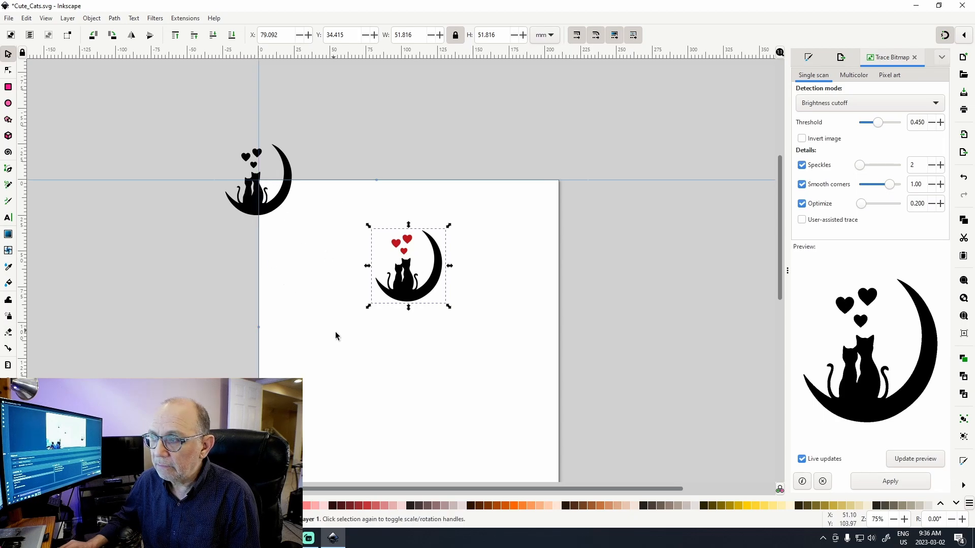
{"action": "left_click", "coordinate": [429, 279]}
{"action": "key", "text": "Delete"}
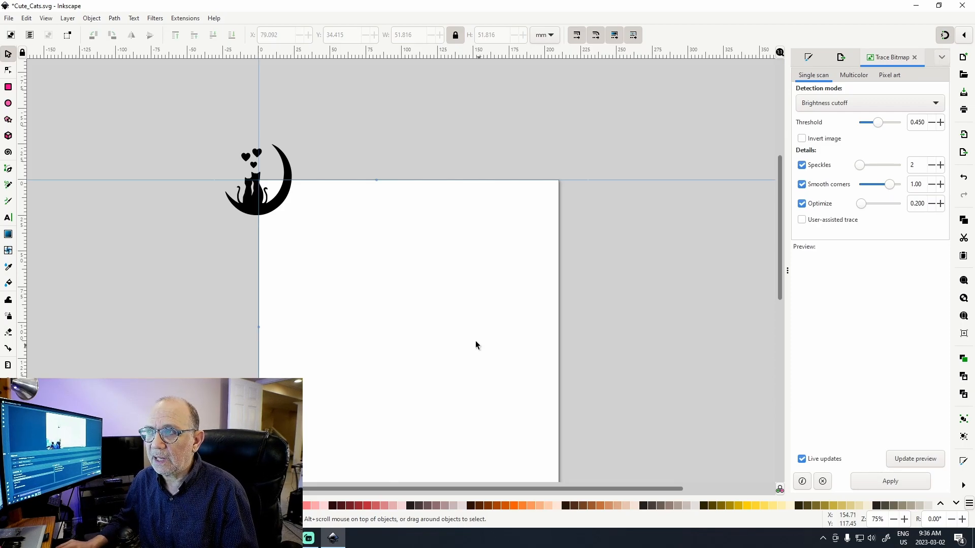
Step: Scale the traced silhouette proportionally to 85 mm wide and move it so it sits roughly centred on the guide intersection
{"action": "left_click", "coordinate": [257, 183]}
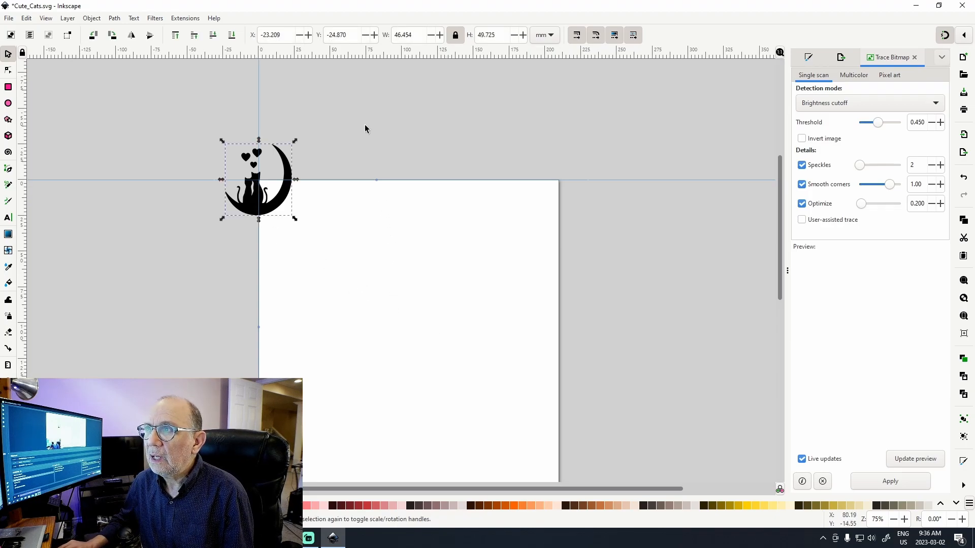
{"action": "left_click", "coordinate": [418, 34]}
{"action": "double_click", "coordinate": [418, 34]}
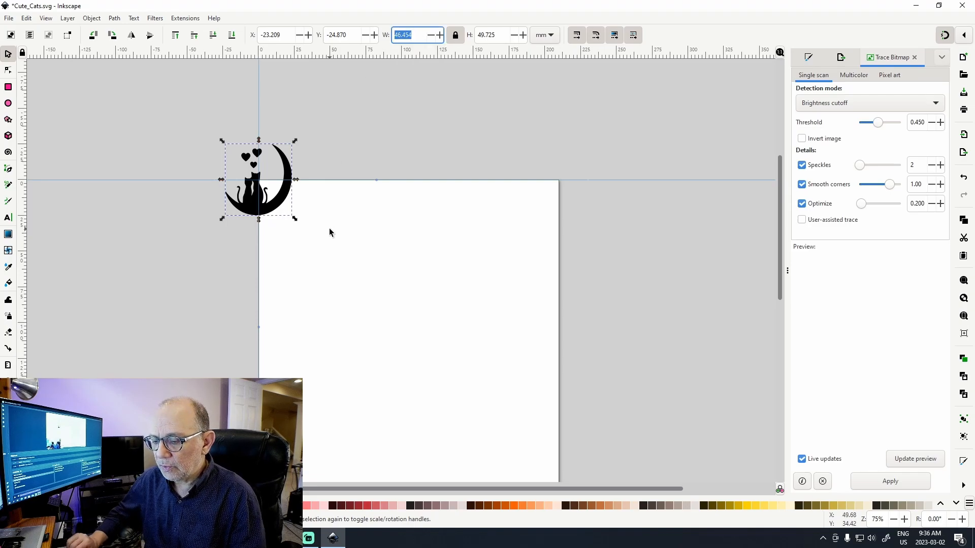
{"action": "type", "text": "85"}
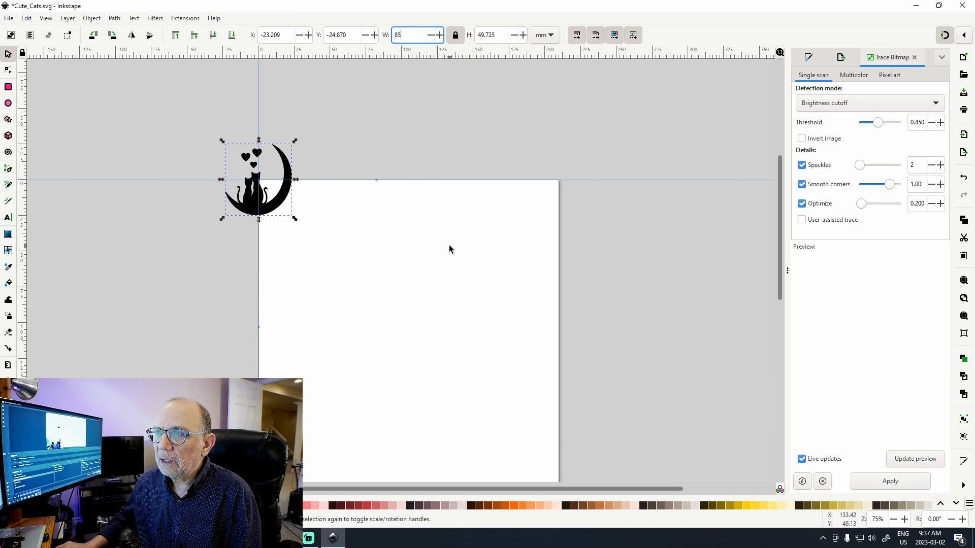
{"action": "key", "text": "Return"}
{"action": "key", "text": "Escape"}
{"action": "left_click_drag", "start_coordinate": [282, 219], "coordinate": [263, 190]}
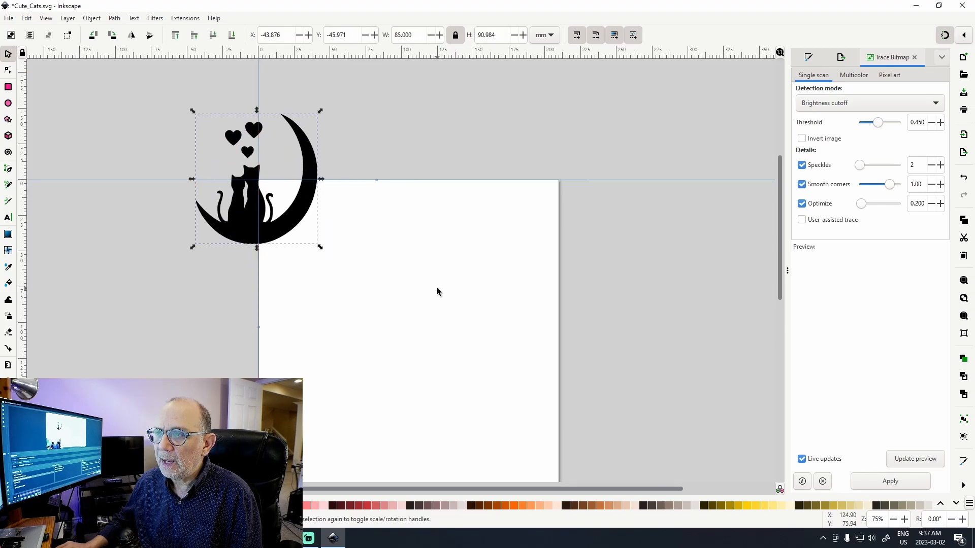
{"action": "left_click", "coordinate": [437, 292]}
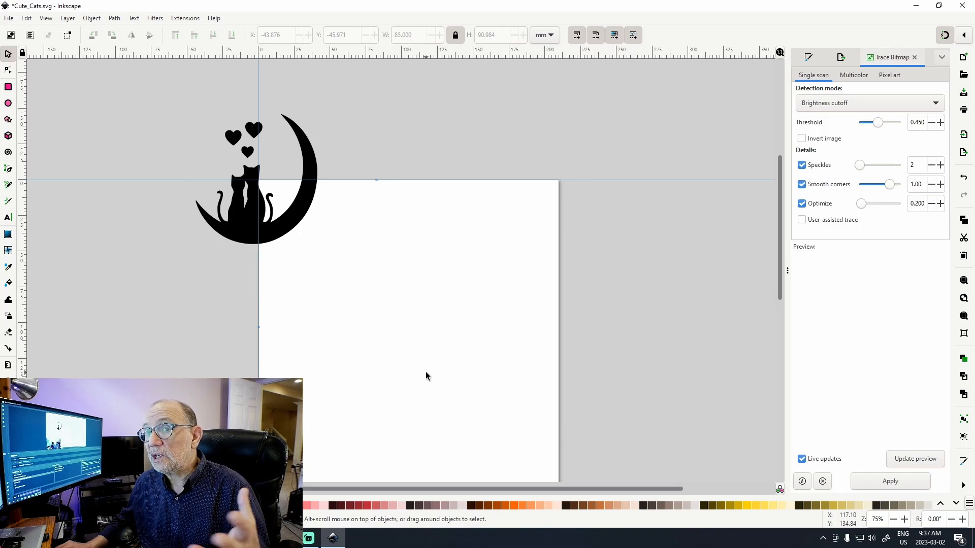
Step: Save the drawing as Cute_Cats.svg in the 3D_Printing_Tracing_Silhouette folder, replacing the existing file
{"action": "left_click", "coordinate": [8, 19]}
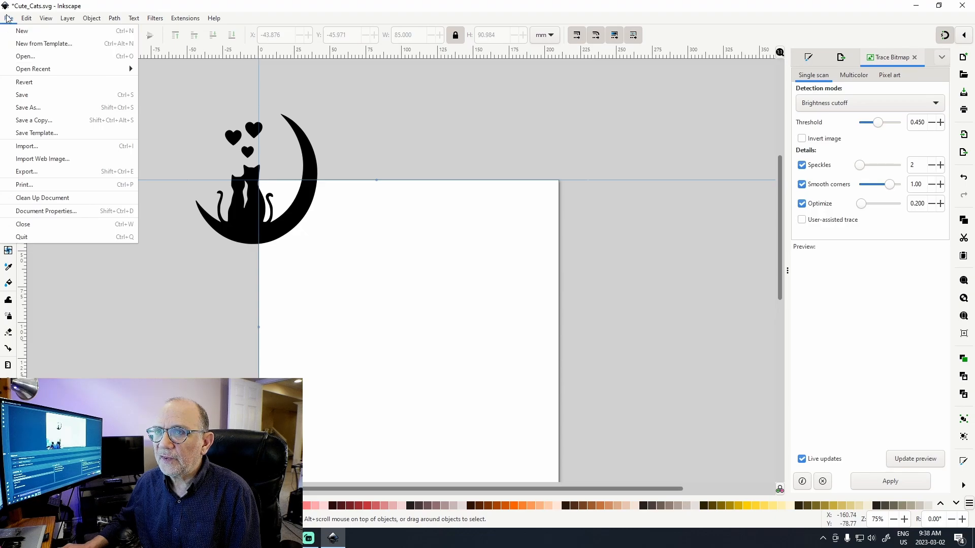
{"action": "left_click", "coordinate": [27, 107]}
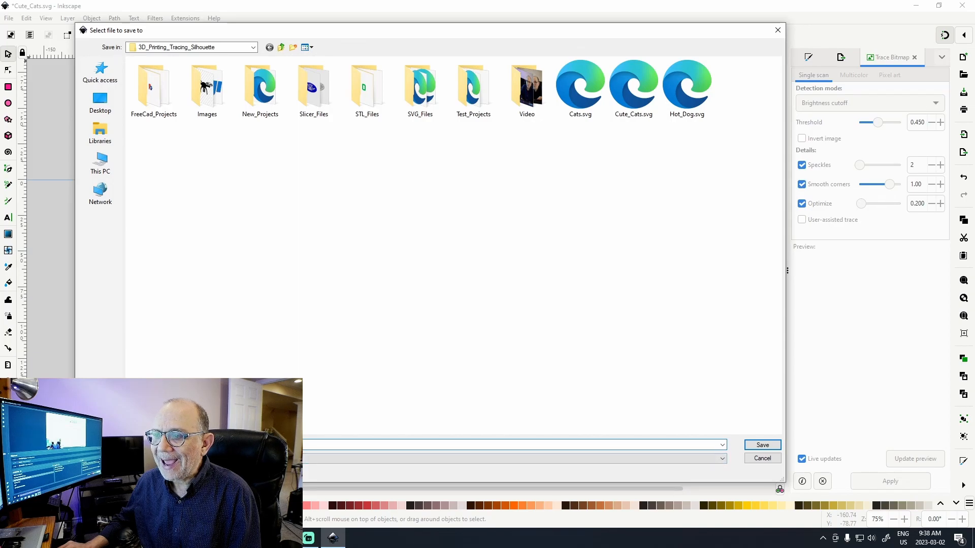
{"action": "left_click", "coordinate": [761, 445]}
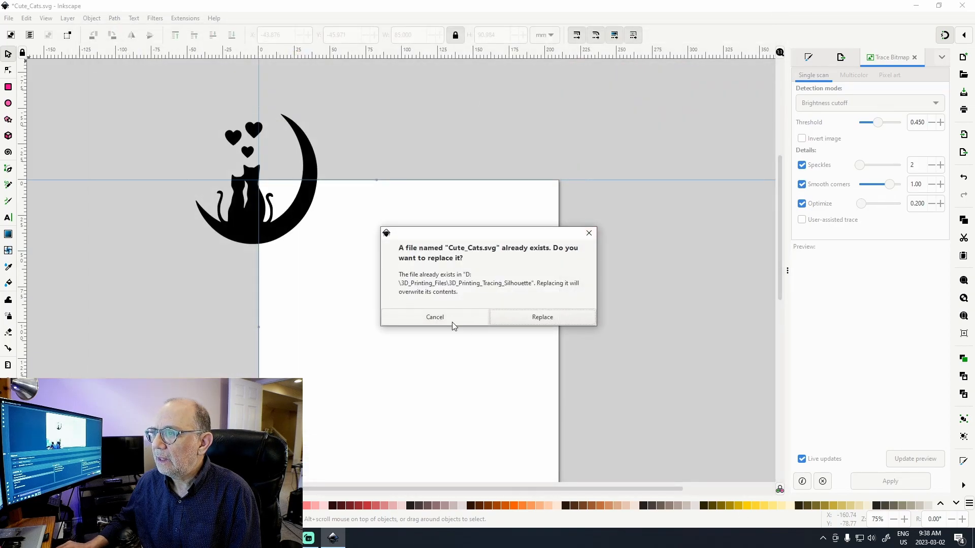
{"action": "left_click", "coordinate": [540, 318]}
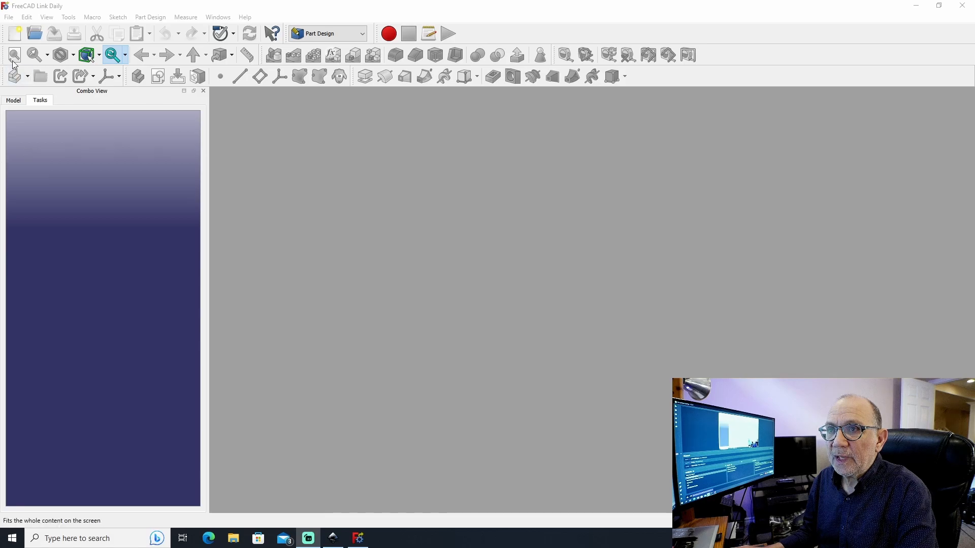
Step: In FreeCAD, create a new document and import Cute_Cats.svg into it as SVG geometry
{"action": "left_click", "coordinate": [8, 17]}
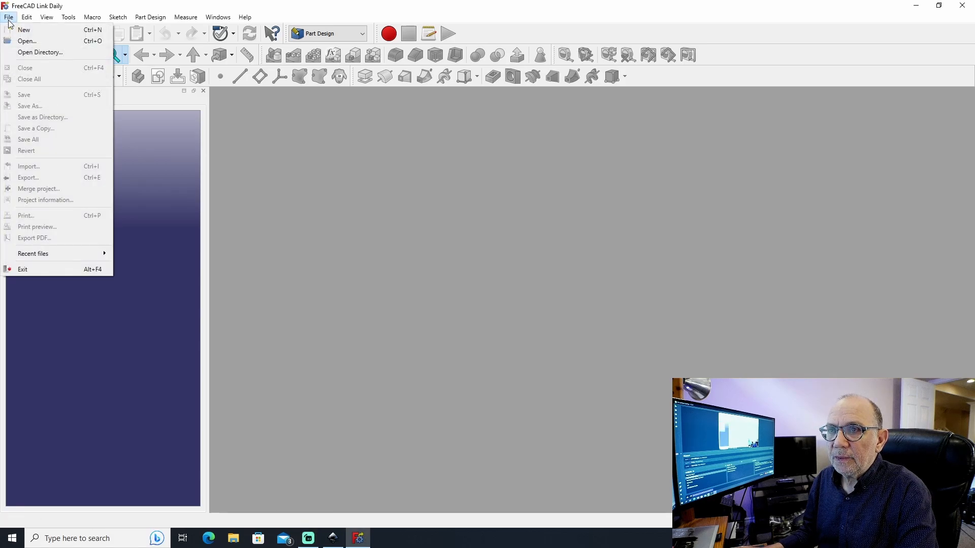
{"action": "left_click", "coordinate": [23, 30]}
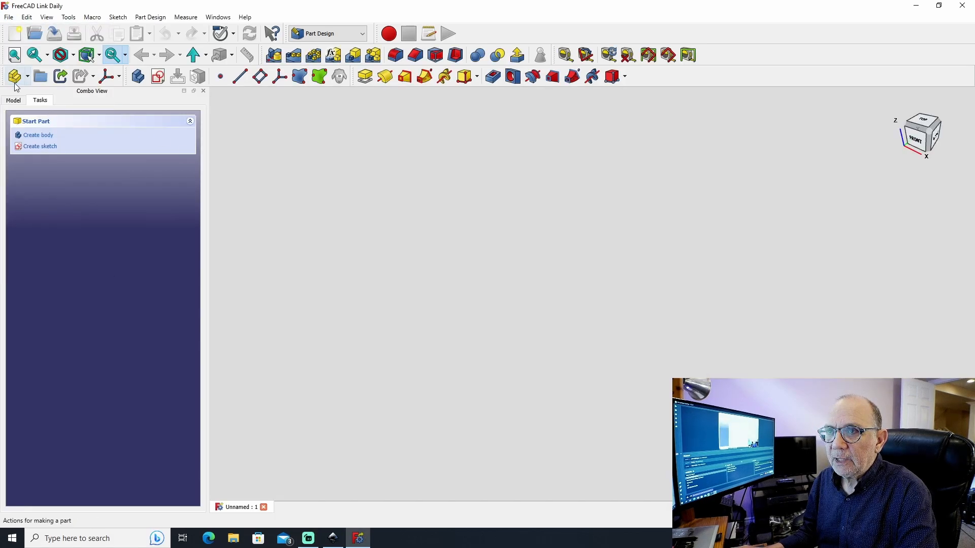
{"action": "left_click", "coordinate": [8, 18]}
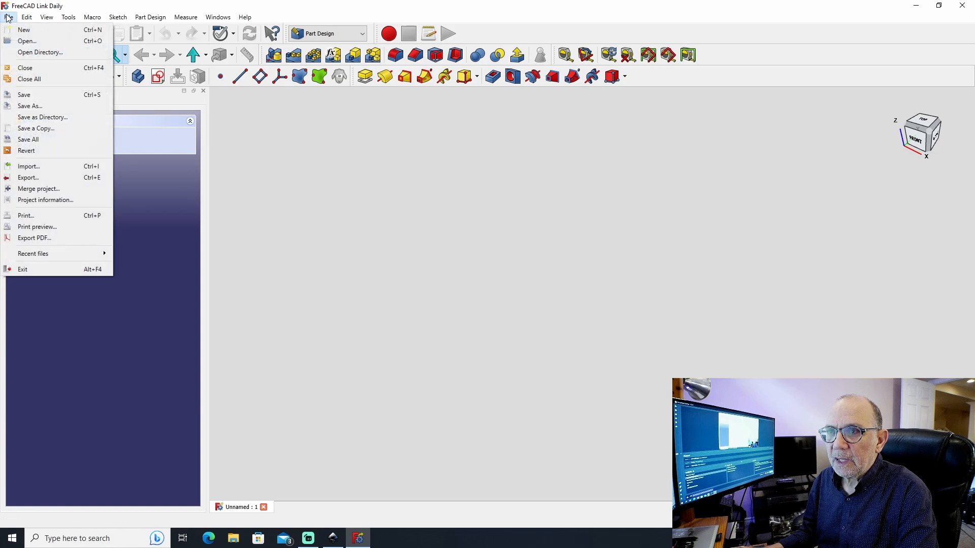
{"action": "left_click", "coordinate": [33, 170]}
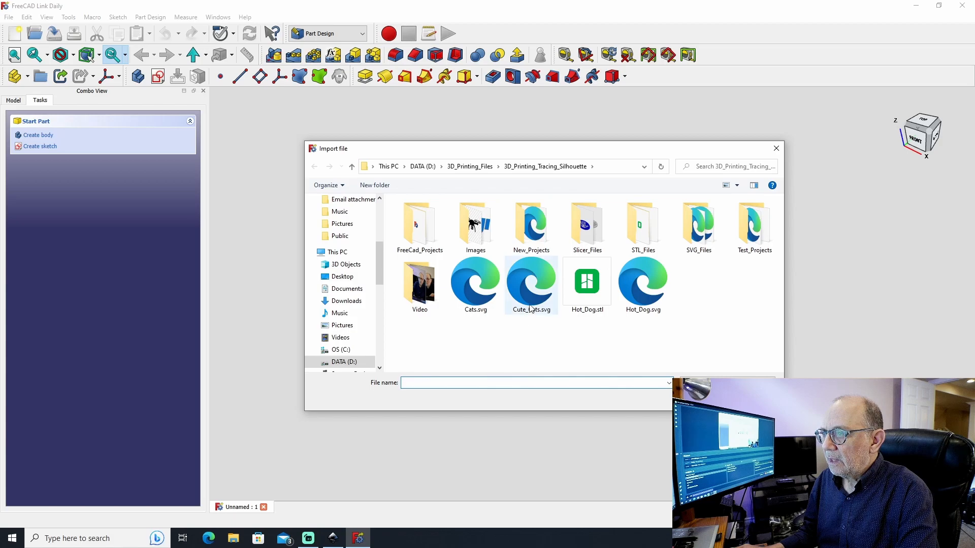
{"action": "double_click", "coordinate": [537, 276]}
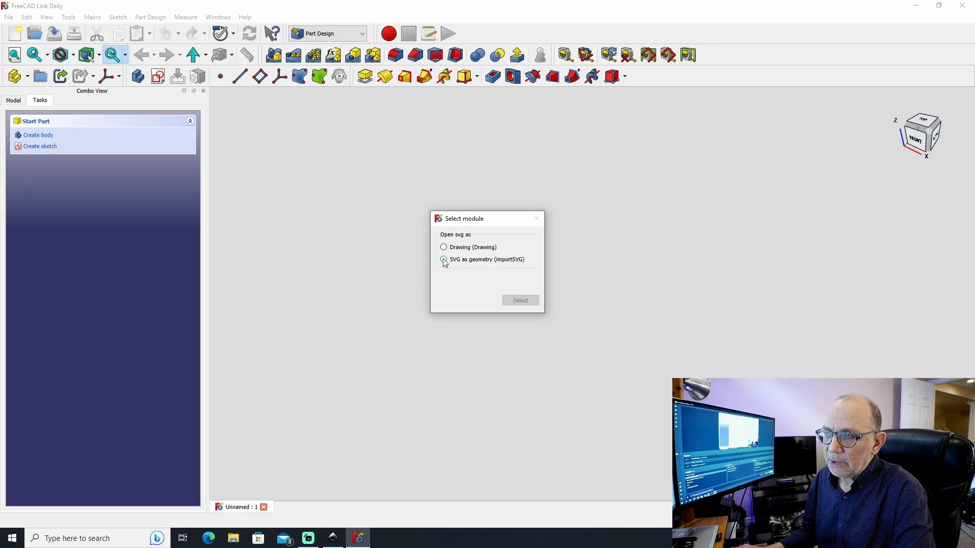
{"action": "left_click", "coordinate": [444, 261]}
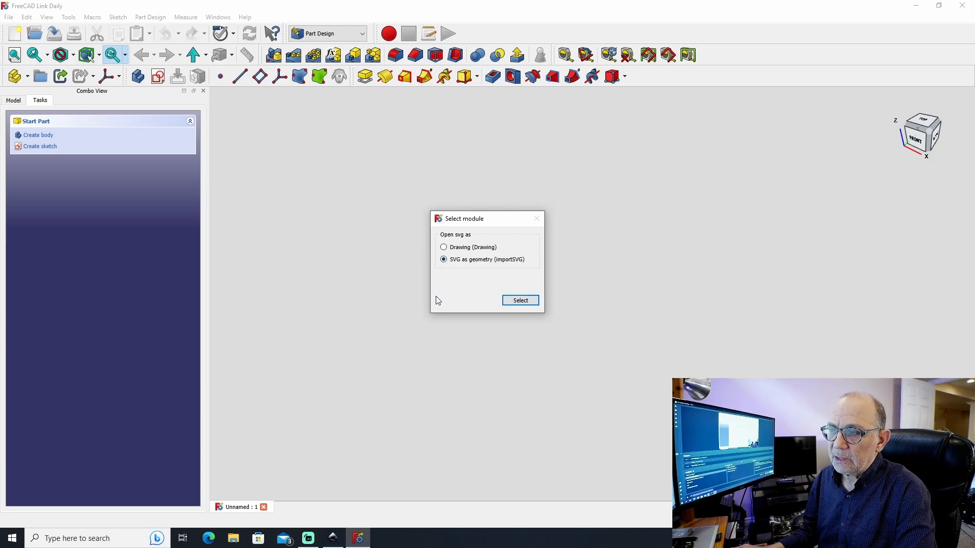
{"action": "left_click", "coordinate": [519, 300]}
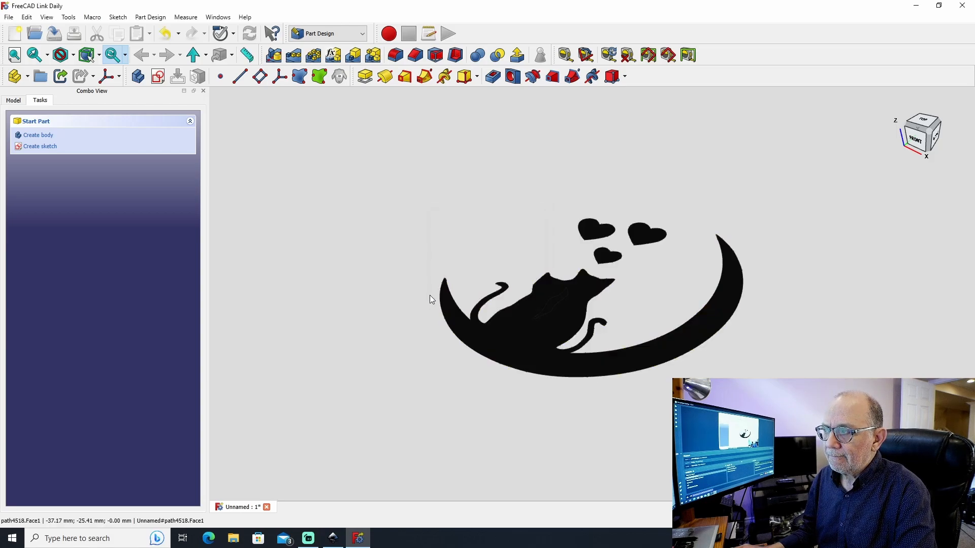
{"action": "middle_click_drag", "start_coordinate": [828, 204], "coordinate": [790, 229]}
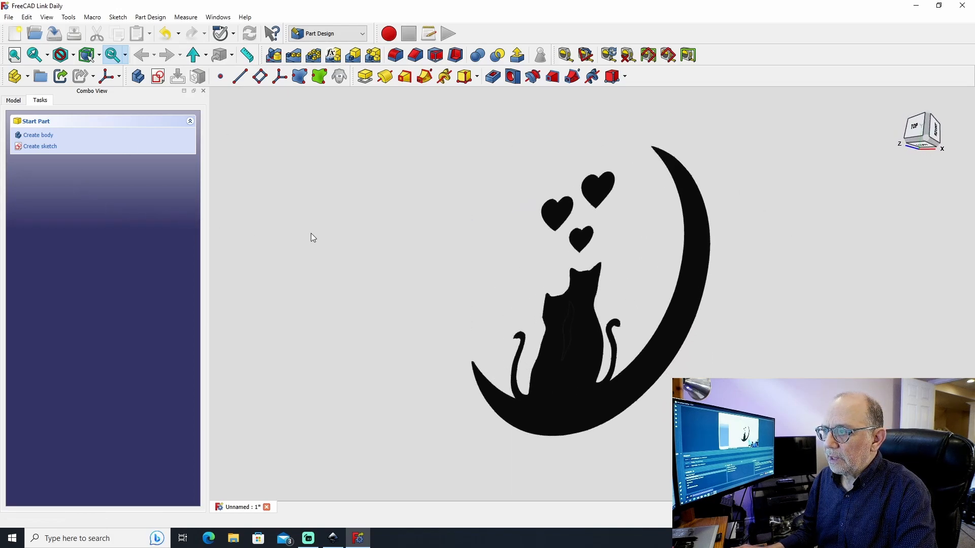
Step: Examine each imported path in the model to identify which part of the silhouette it represents
{"action": "middle_click_drag", "start_coordinate": [360, 157], "coordinate": [465, 205]}
{"action": "left_click", "coordinate": [8, 103]}
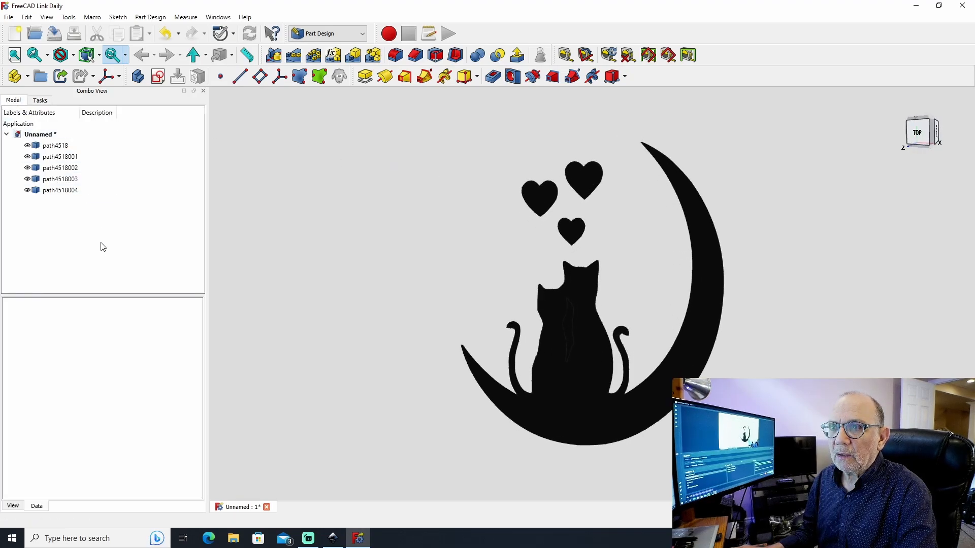
{"action": "left_click", "coordinate": [63, 146]}
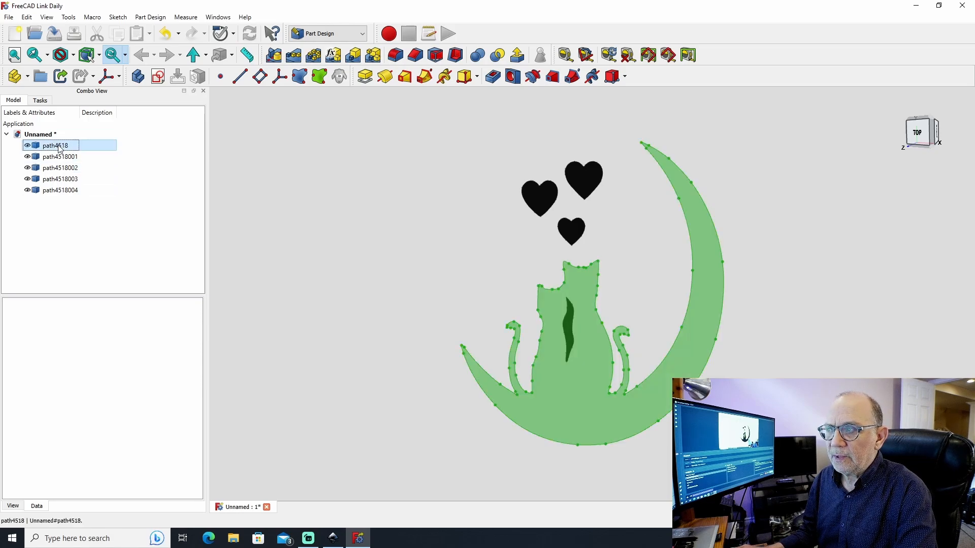
{"action": "left_click", "coordinate": [65, 157]}
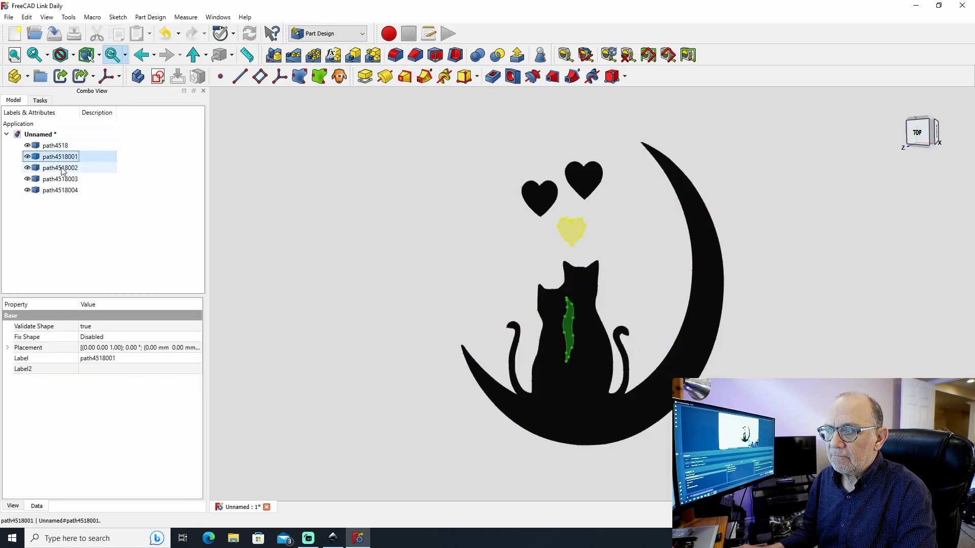
{"action": "left_click", "coordinate": [62, 168]}
{"action": "left_click", "coordinate": [59, 179]}
{"action": "left_click", "coordinate": [60, 190]}
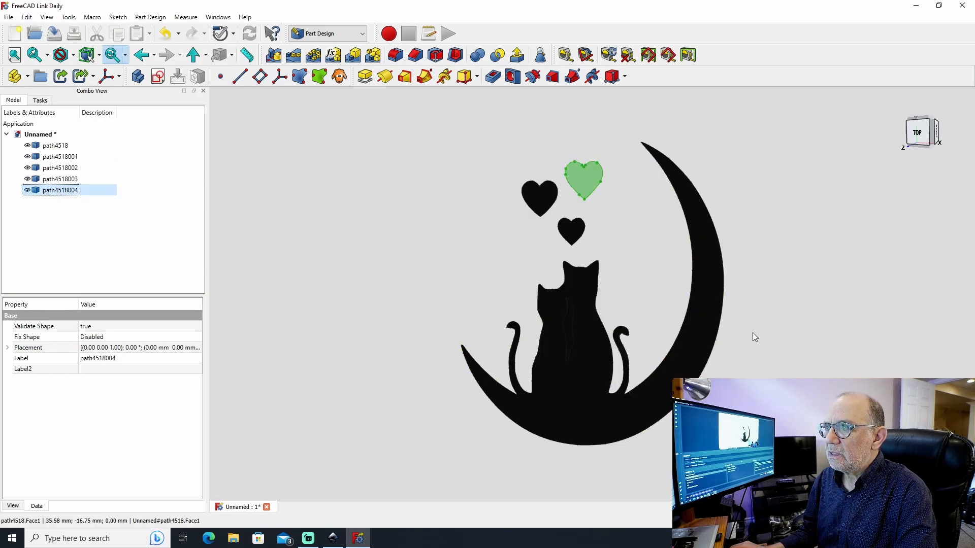
{"action": "left_click", "coordinate": [801, 324]}
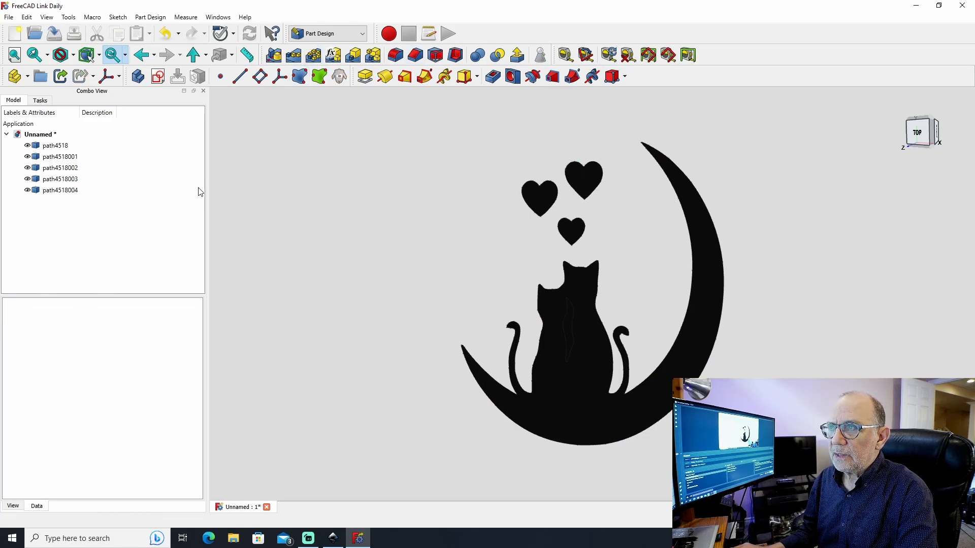
Step: In the Draft workbench, convert all five imported paths into one sketch using Draft to Sketch and hide the grid
{"action": "left_click", "coordinate": [361, 35]}
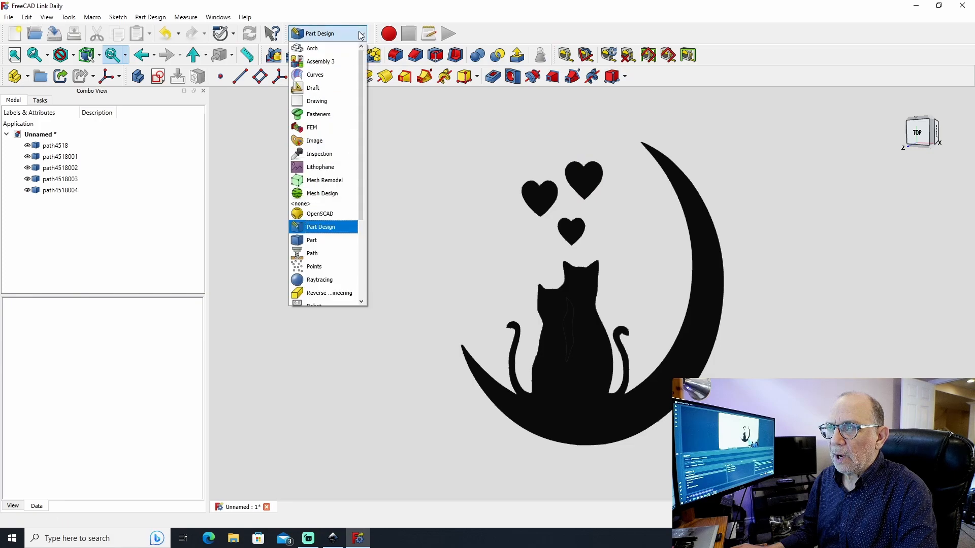
{"action": "left_click", "coordinate": [328, 89]}
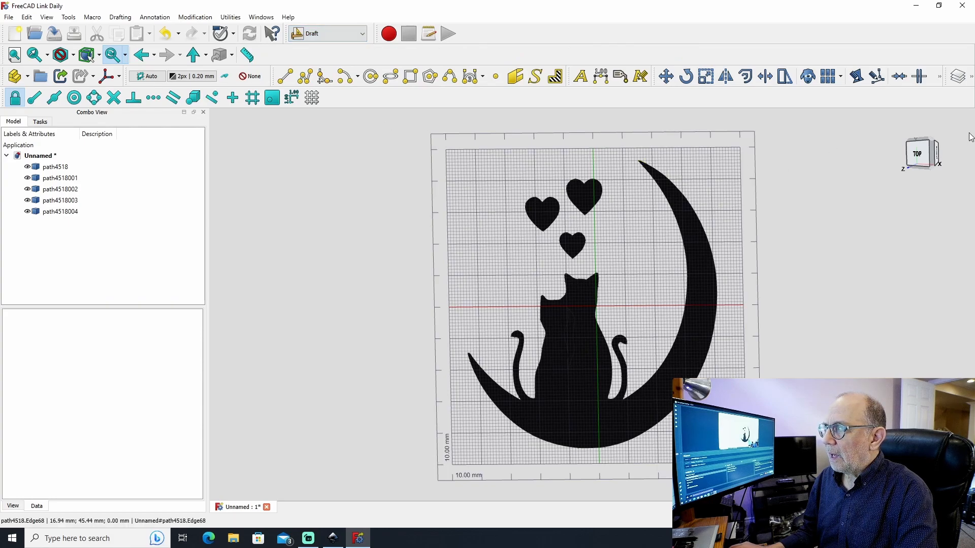
{"action": "left_click", "coordinate": [917, 155]}
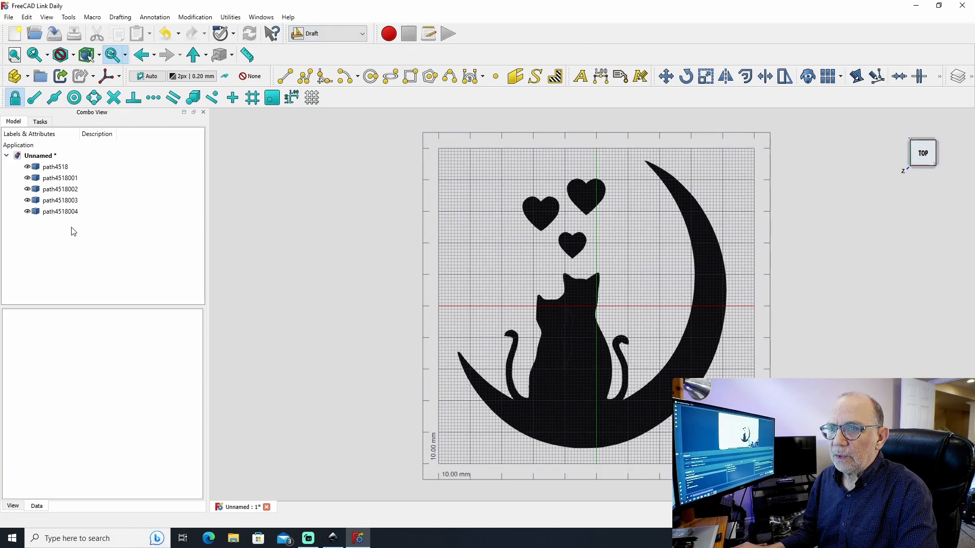
{"action": "left_click", "coordinate": [65, 213]}
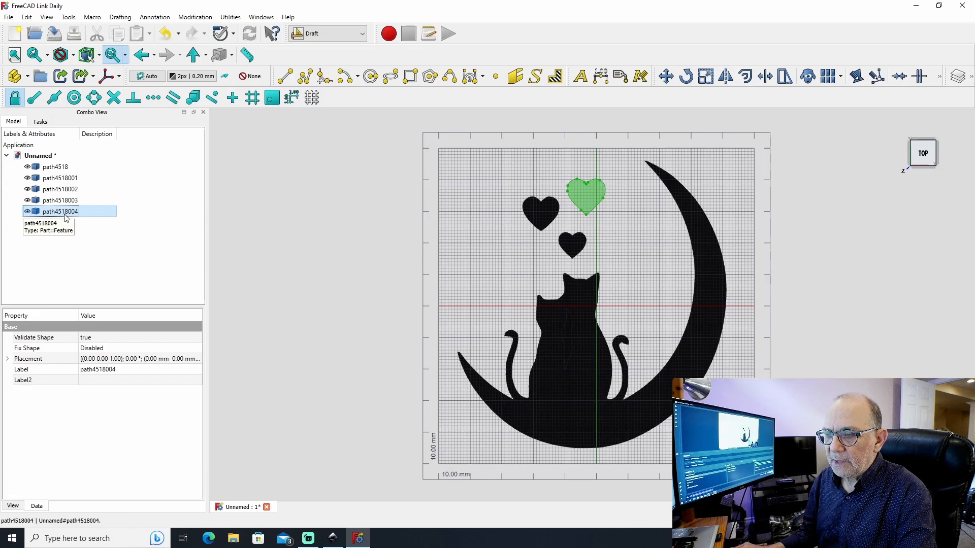
{"action": "left_click", "coordinate": [67, 171], "text": "shift"}
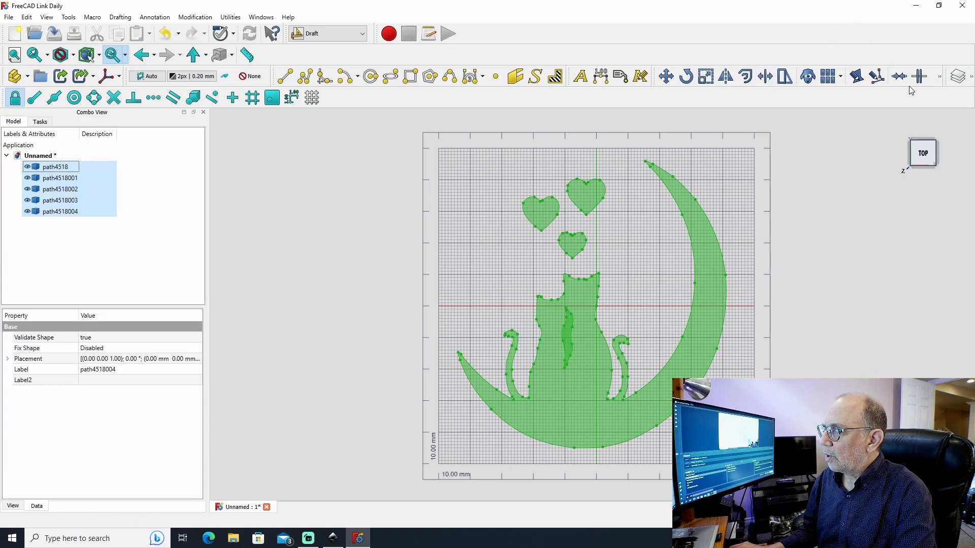
{"action": "left_click", "coordinate": [940, 78]}
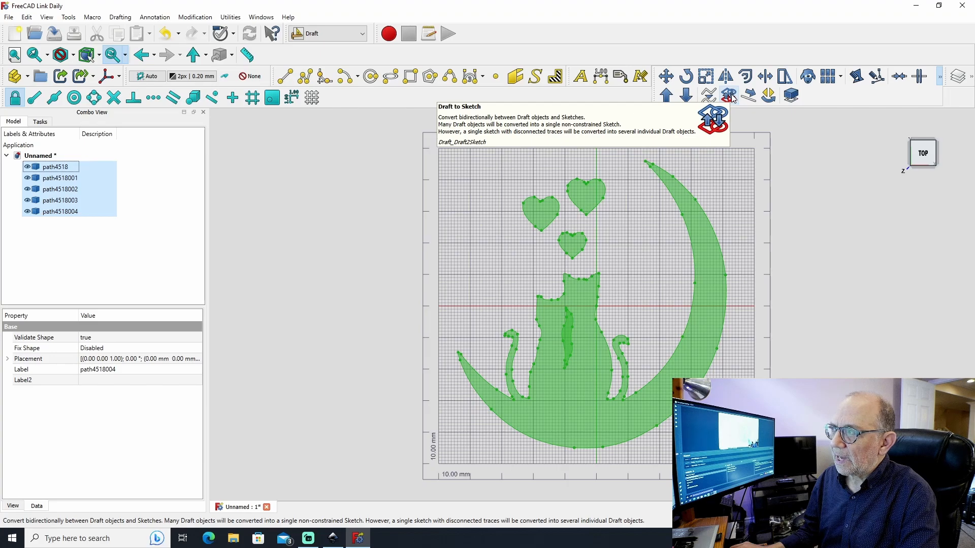
{"action": "left_click", "coordinate": [729, 95]}
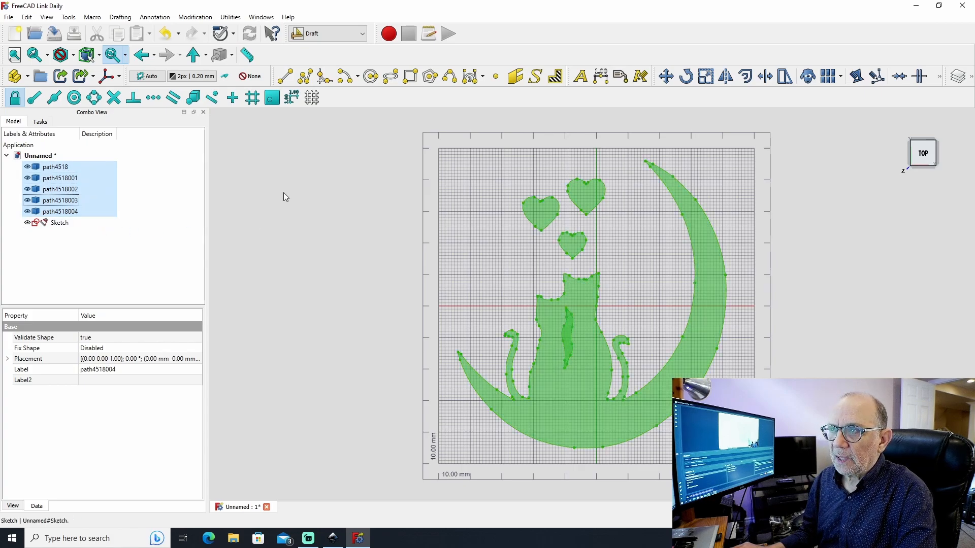
{"action": "left_click", "coordinate": [313, 98]}
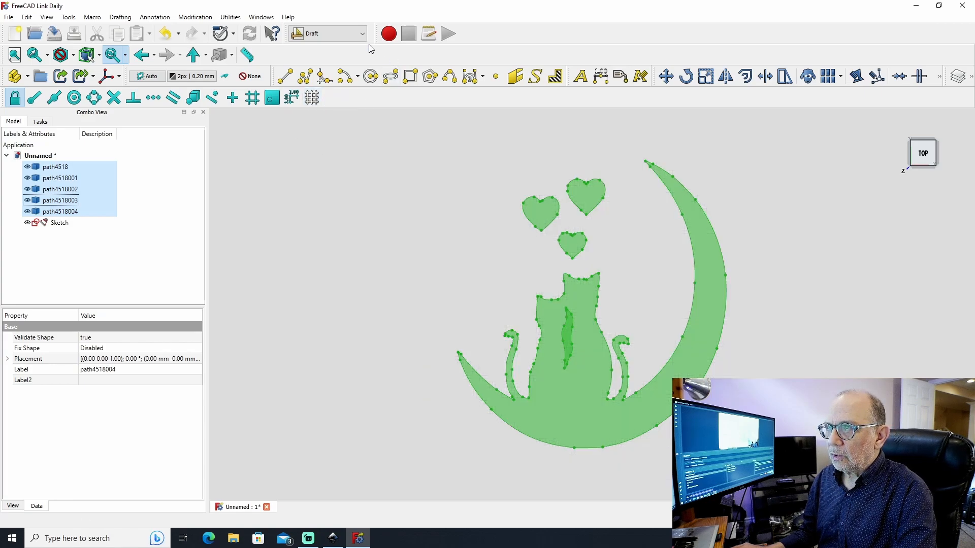
Step: Switch to the Part Design workbench and hide the five original paths, leaving only the sketch displayed
{"action": "left_click", "coordinate": [358, 33]}
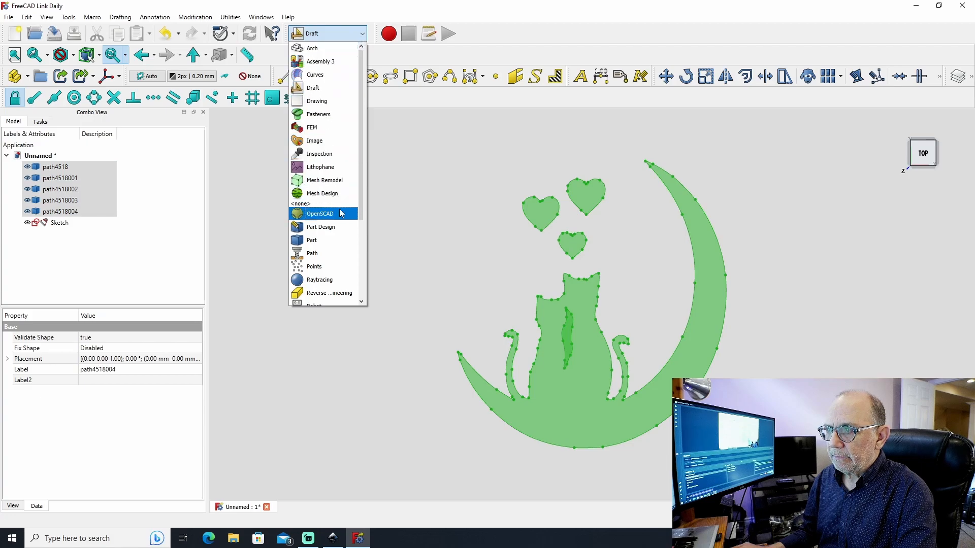
{"action": "left_click", "coordinate": [324, 227]}
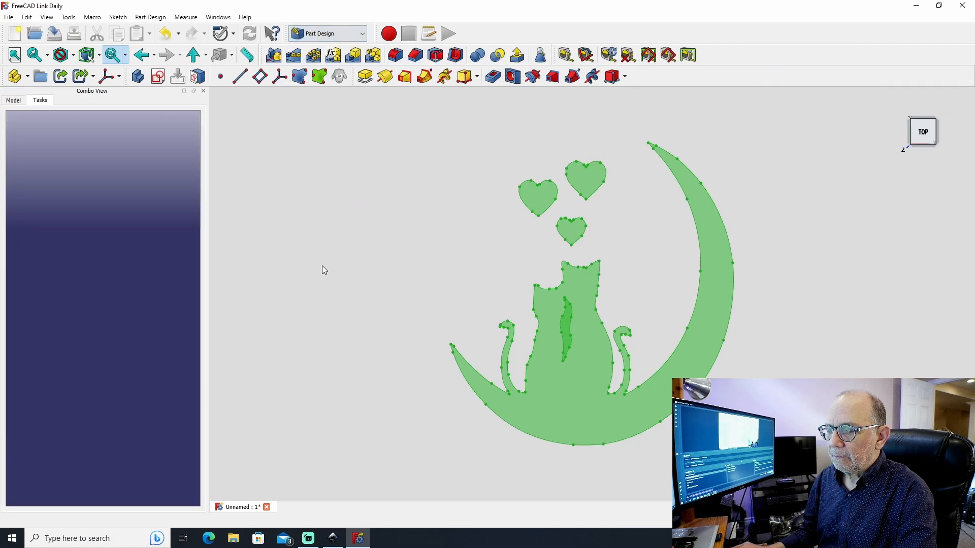
{"action": "left_click", "coordinate": [13, 100]}
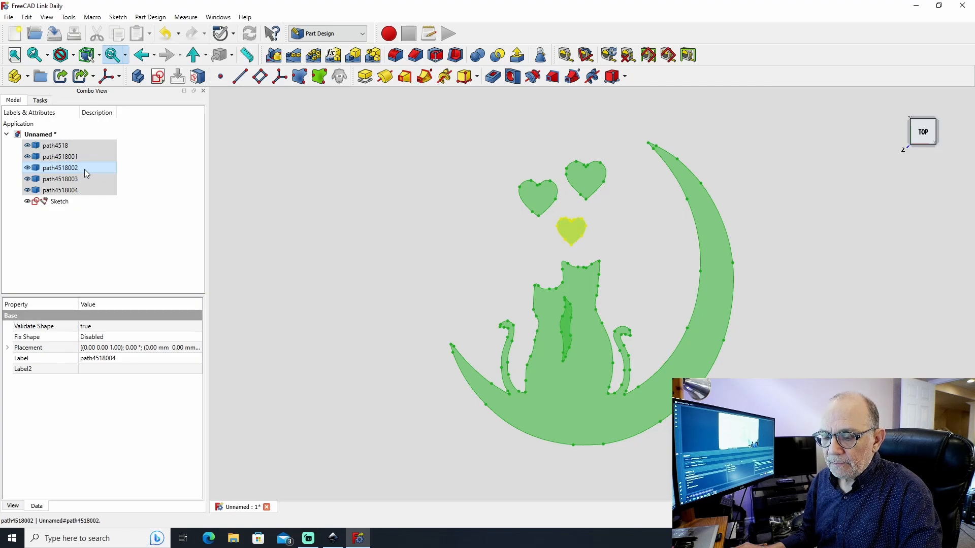
{"action": "left_click", "coordinate": [126, 260]}
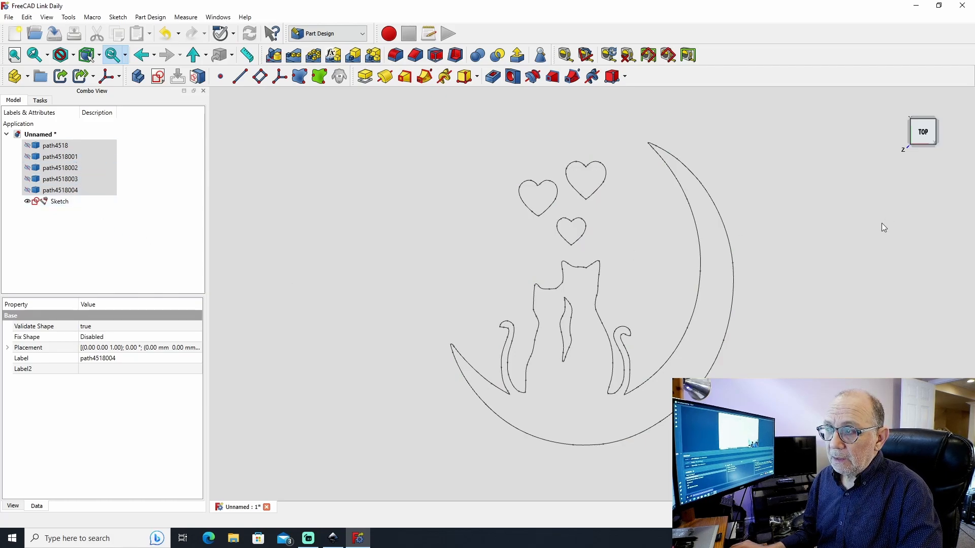
Step: Pad the silhouette sketch by 2 mm inside a new body
{"action": "left_click", "coordinate": [61, 205]}
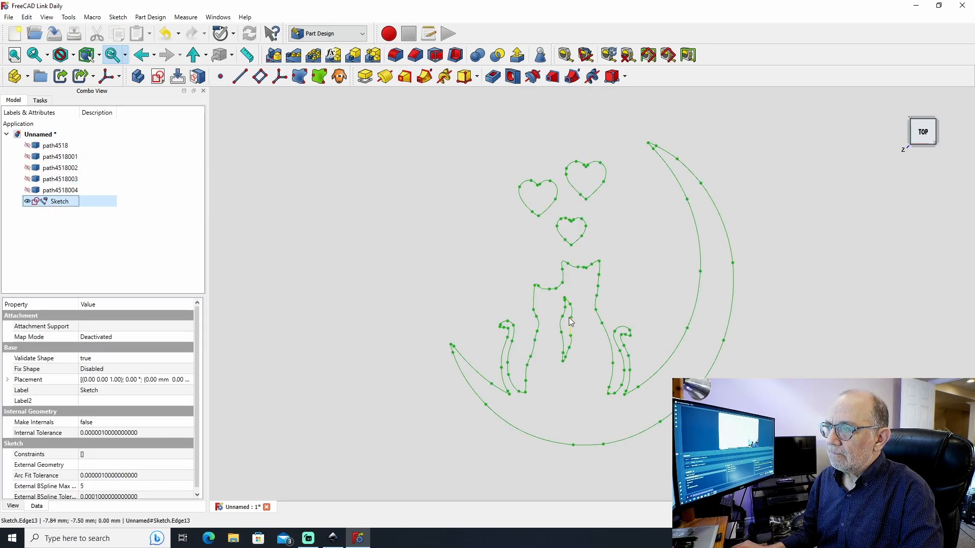
{"action": "left_click", "coordinate": [365, 75]}
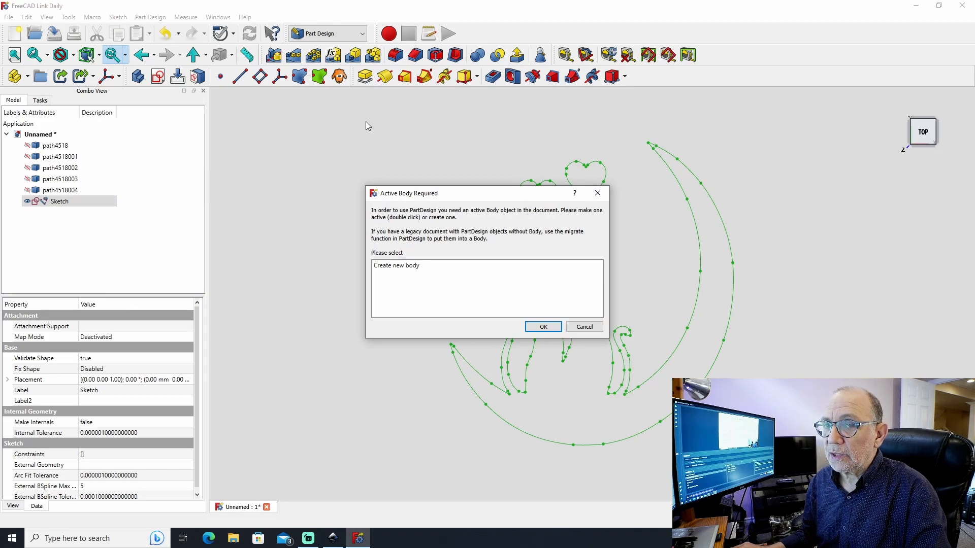
{"action": "left_click", "coordinate": [400, 266]}
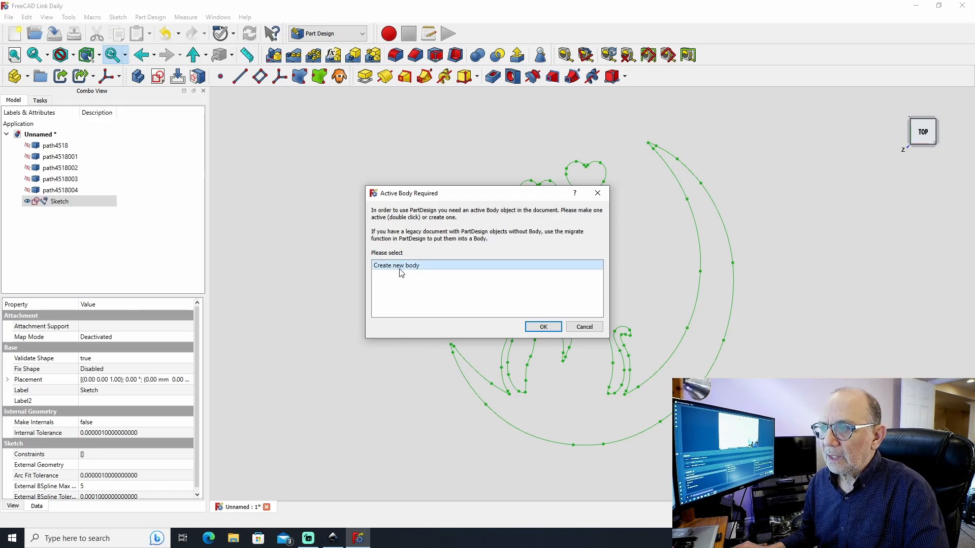
{"action": "left_click", "coordinate": [542, 327]}
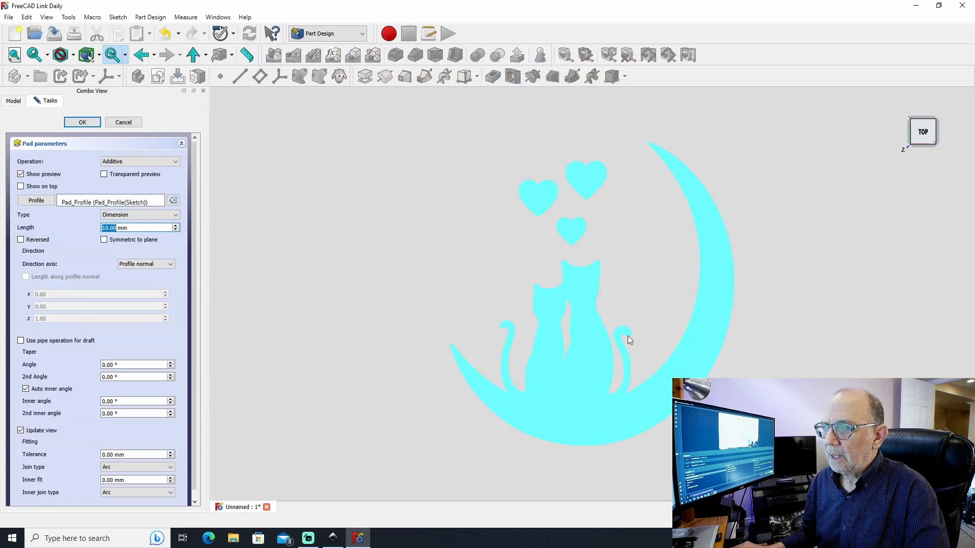
{"action": "mouse_move", "coordinate": [790, 275]}
{"action": "middle_mouse_down"}
{"action": "mouse_move", "coordinate": [647, 284]}
{"action": "mouse_move", "coordinate": [799, 269]}
{"action": "middle_mouse_up"}
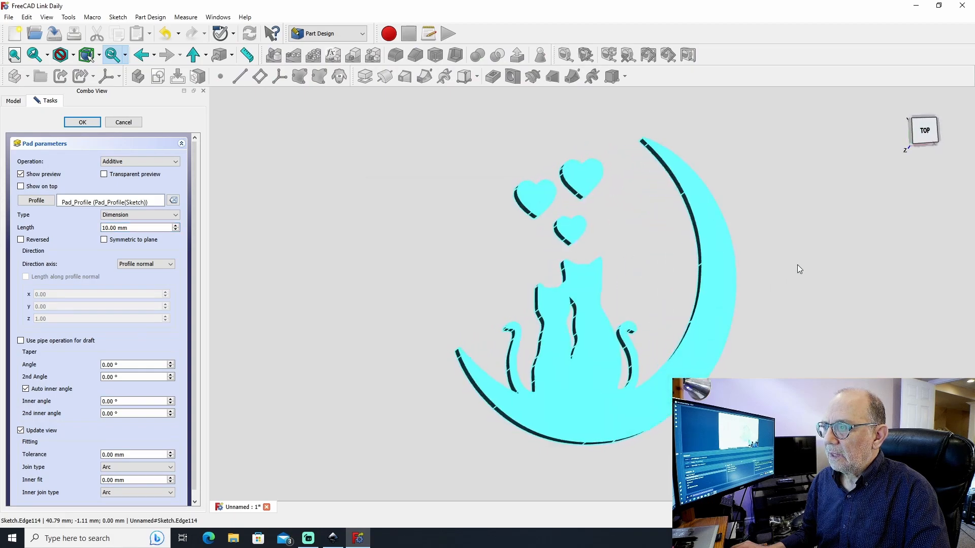
{"action": "mouse_move", "coordinate": [387, 250]}
{"action": "middle_mouse_down"}
{"action": "mouse_move", "coordinate": [516, 249]}
{"action": "mouse_move", "coordinate": [397, 243]}
{"action": "mouse_move", "coordinate": [387, 261]}
{"action": "middle_mouse_up"}
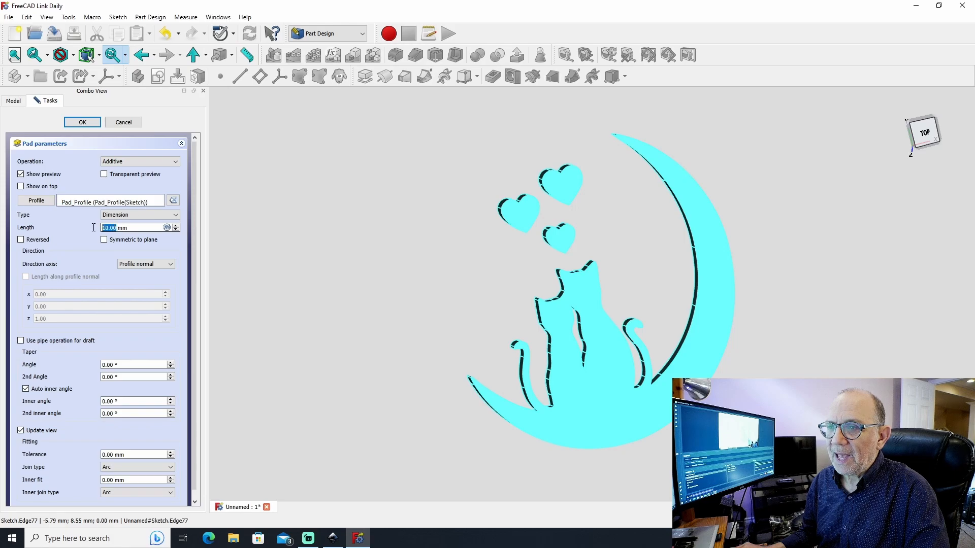
{"action": "type", "text": "2"}
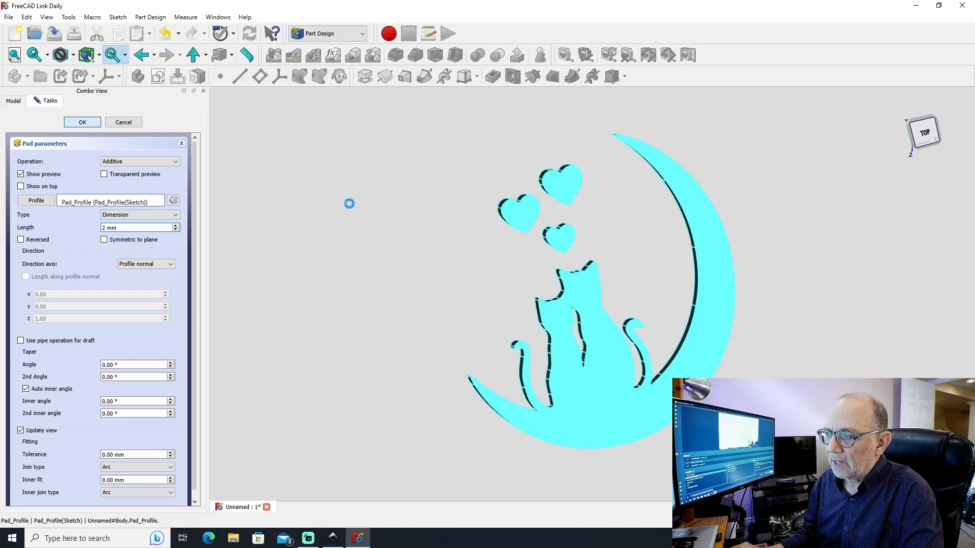
Step: Create a new sketch on the bottom face of the padded cat and moon silhouette
{"action": "mouse_move", "coordinate": [833, 231]}
{"action": "middle_mouse_down"}
{"action": "mouse_move", "coordinate": [716, 254]}
{"action": "mouse_move", "coordinate": [404, 246]}
{"action": "mouse_move", "coordinate": [476, 246]}
{"action": "mouse_move", "coordinate": [762, 300]}
{"action": "mouse_move", "coordinate": [799, 294]}
{"action": "mouse_move", "coordinate": [444, 185]}
{"action": "mouse_move", "coordinate": [413, 225]}
{"action": "mouse_move", "coordinate": [842, 251]}
{"action": "mouse_move", "coordinate": [742, 283]}
{"action": "mouse_move", "coordinate": [816, 252]}
{"action": "mouse_move", "coordinate": [829, 236]}
{"action": "mouse_move", "coordinate": [816, 255]}
{"action": "mouse_move", "coordinate": [798, 244]}
{"action": "mouse_move", "coordinate": [833, 248]}
{"action": "mouse_move", "coordinate": [827, 226]}
{"action": "mouse_move", "coordinate": [835, 233]}
{"action": "middle_mouse_up"}
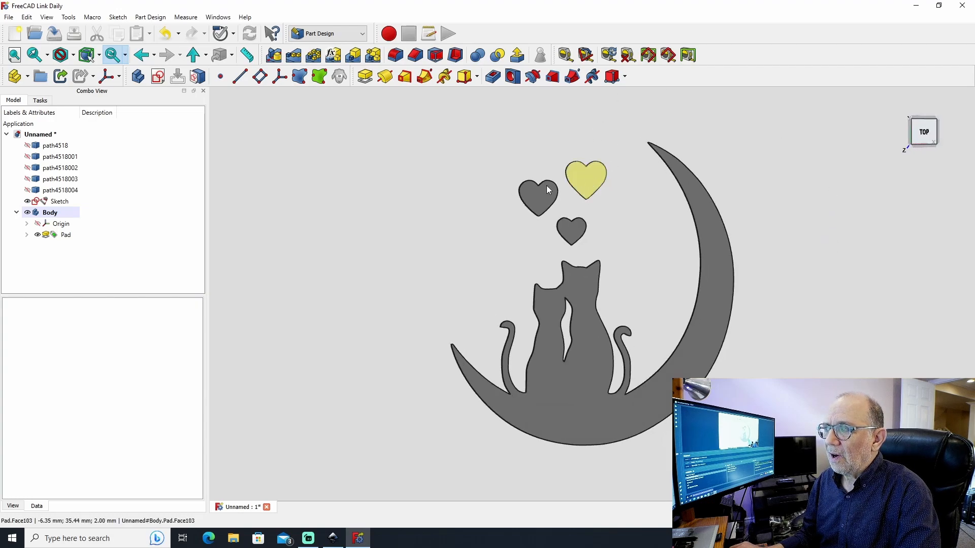
{"action": "mouse_move", "coordinate": [826, 273]}
{"action": "middle_mouse_down"}
{"action": "mouse_move", "coordinate": [778, 276]}
{"action": "mouse_move", "coordinate": [784, 266]}
{"action": "mouse_move", "coordinate": [819, 269]}
{"action": "middle_mouse_up"}
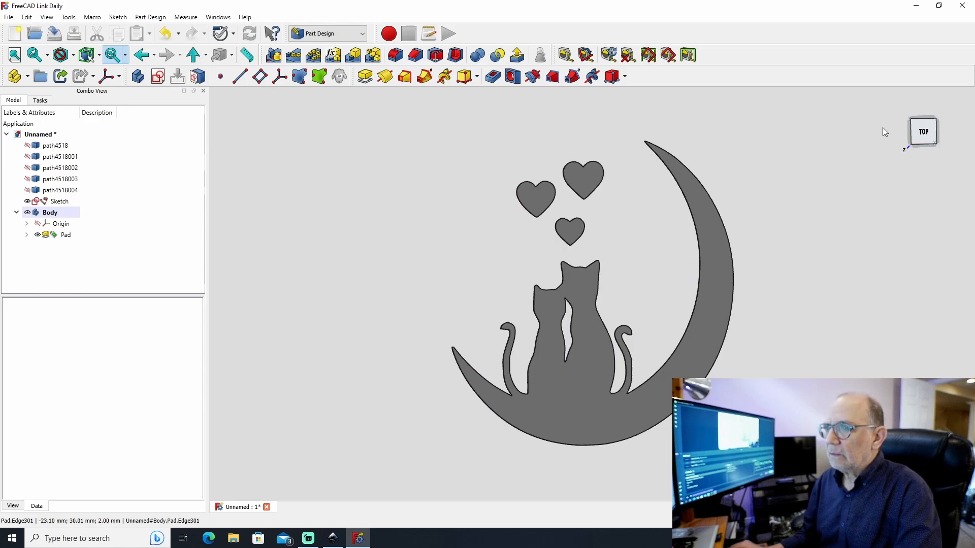
{"action": "left_click", "coordinate": [923, 131]}
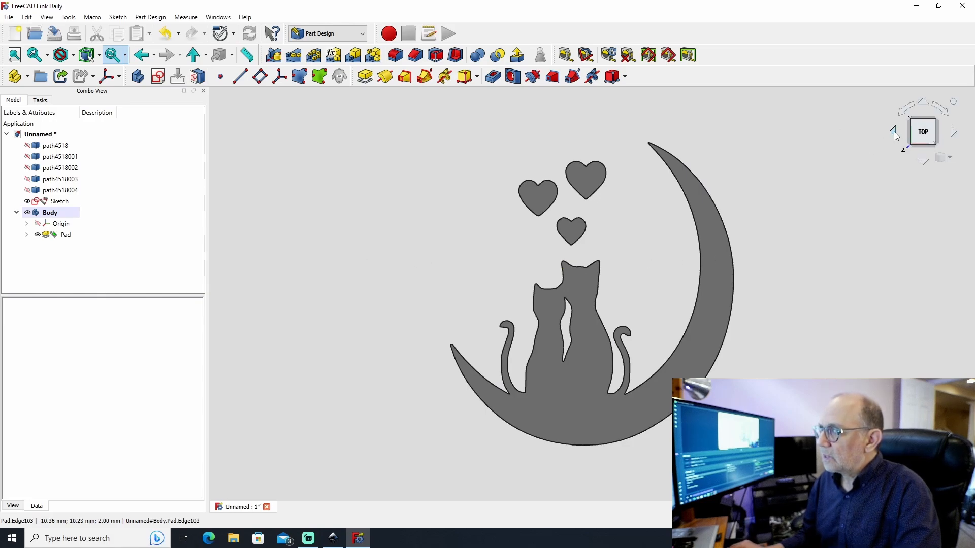
{"action": "left_click", "coordinate": [894, 133]}
{"action": "left_click", "coordinate": [893, 133]}
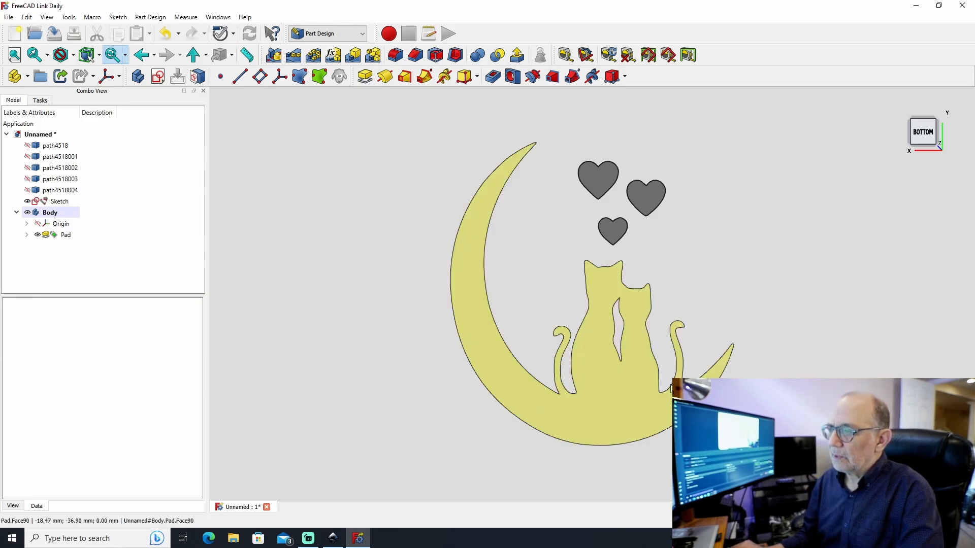
{"action": "left_click", "coordinate": [476, 262]}
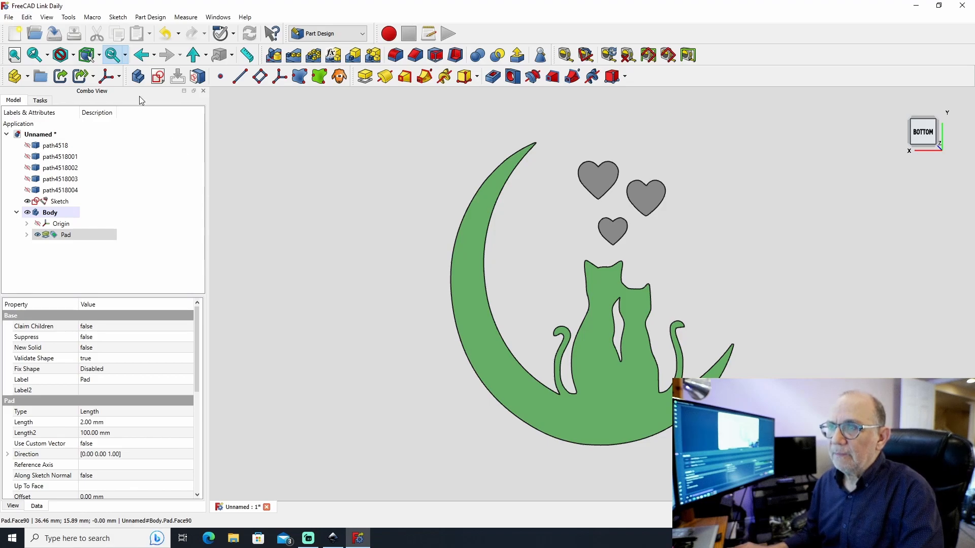
{"action": "left_click", "coordinate": [160, 78]}
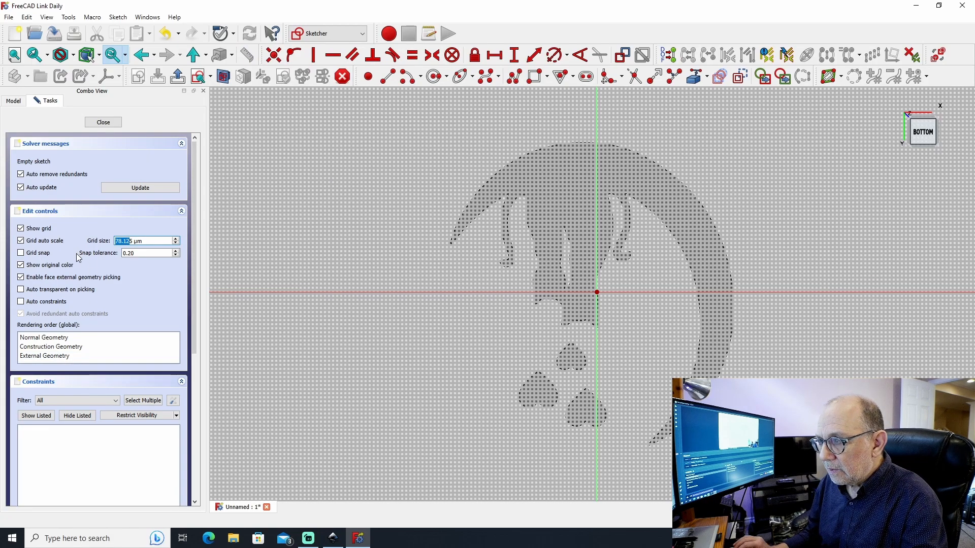
Step: Set the sketch grid size to 15 mm and turn the bottom view so the cats stand upright
{"action": "type", "text": "10"}
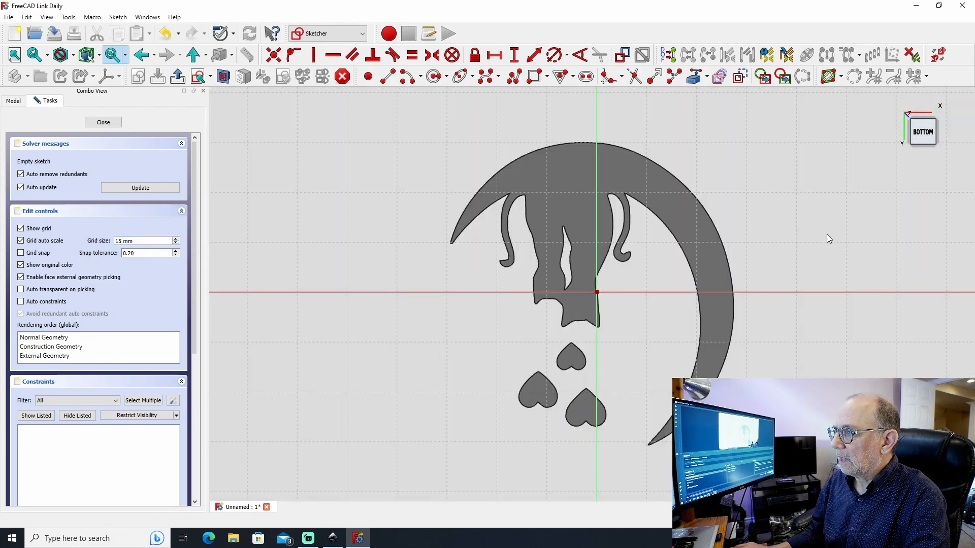
{"action": "mouse_move", "coordinate": [939, 104]}
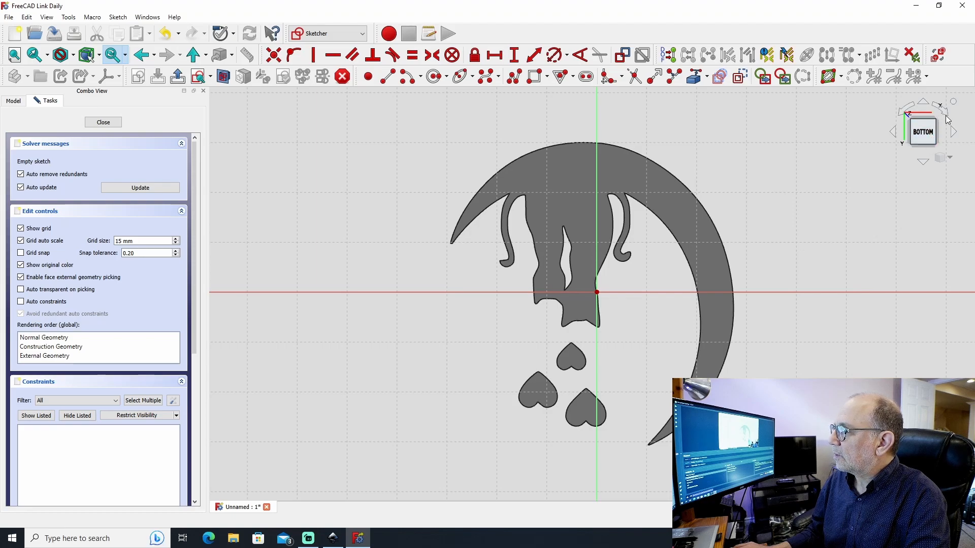
{"action": "left_click", "coordinate": [946, 116]}
{"action": "left_click", "coordinate": [946, 115]}
{"action": "left_click", "coordinate": [946, 115]}
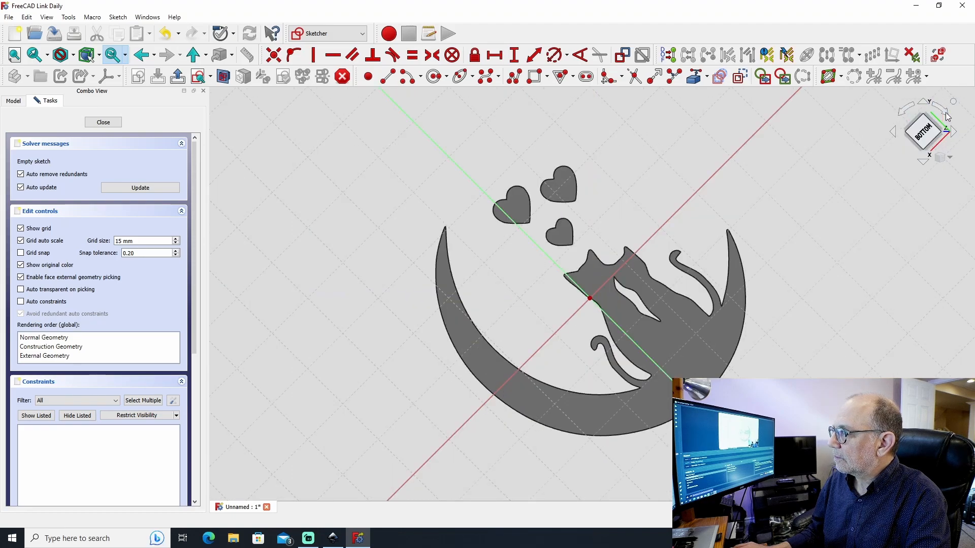
{"action": "left_click", "coordinate": [946, 115]}
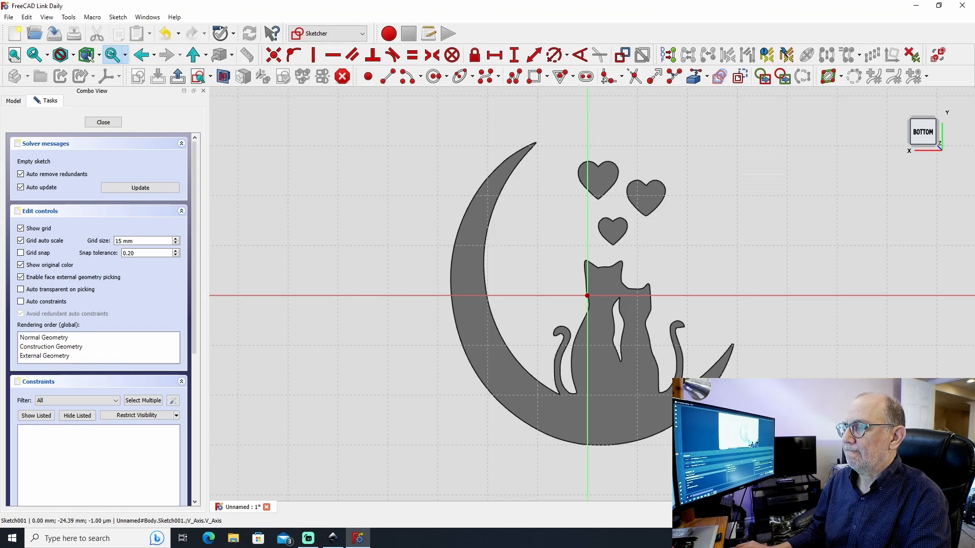
{"action": "mouse_move", "coordinate": [842, 377]}
{"action": "middle_mouse_down"}
{"action": "mouse_move", "coordinate": [772, 346]}
{"action": "mouse_move", "coordinate": [797, 386]}
{"action": "mouse_move", "coordinate": [800, 363]}
{"action": "middle_mouse_up"}
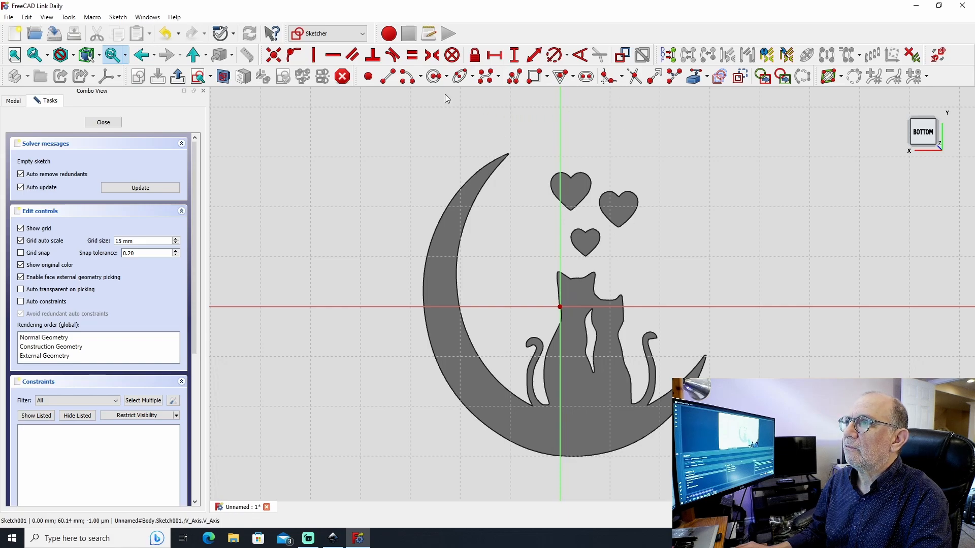
Step: Draw a circle about 116 mm in diameter centred on the origin, enclosing the cat and moon silhouette
{"action": "left_click", "coordinate": [434, 77]}
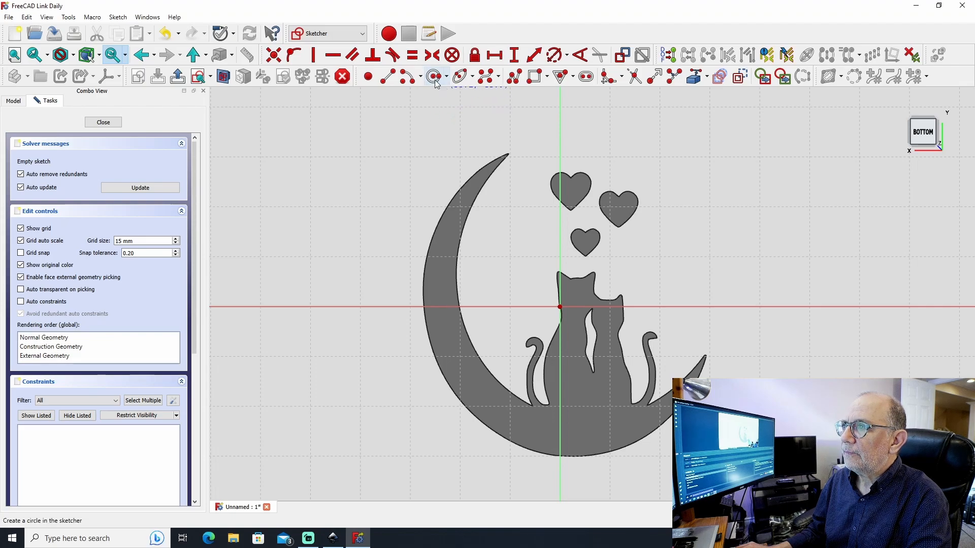
{"action": "left_click", "coordinate": [560, 307]}
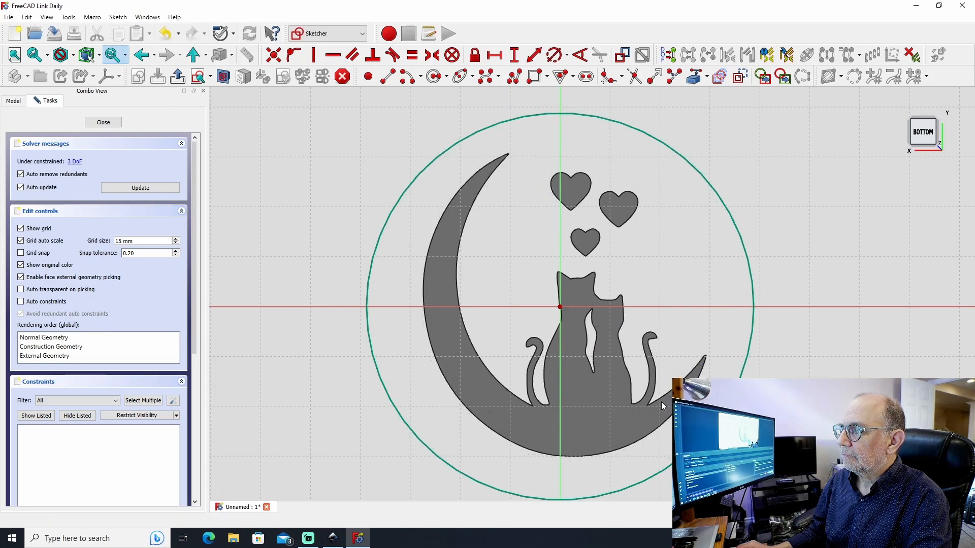
{"action": "mouse_move", "coordinate": [807, 369]}
{"action": "middle_mouse_down"}
{"action": "mouse_move", "coordinate": [810, 325]}
{"action": "mouse_move", "coordinate": [795, 339]}
{"action": "middle_mouse_up"}
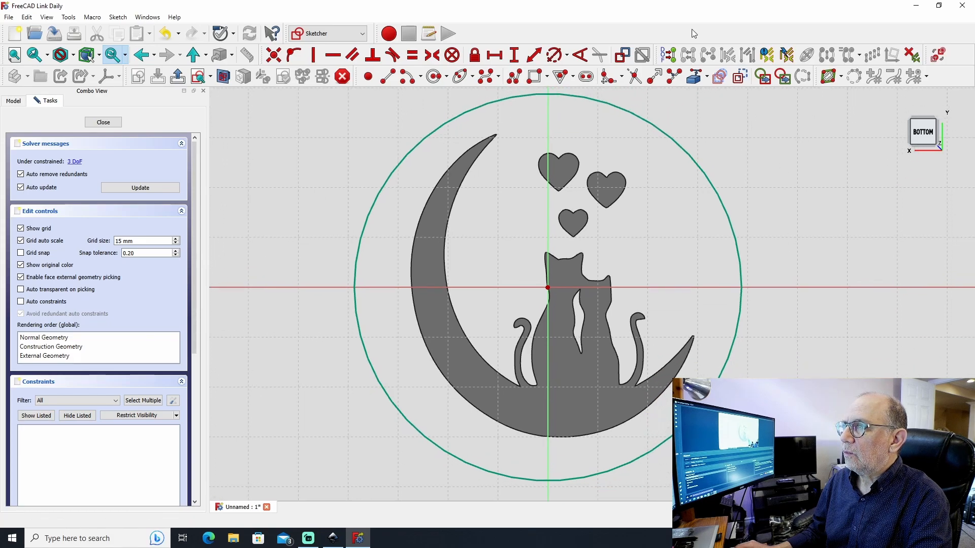
Step: Constrain the enclosing circle's diameter to 110 mm and place the dimension label outside the circle
{"action": "left_click", "coordinate": [565, 57]}
{"action": "left_click", "coordinate": [561, 83]}
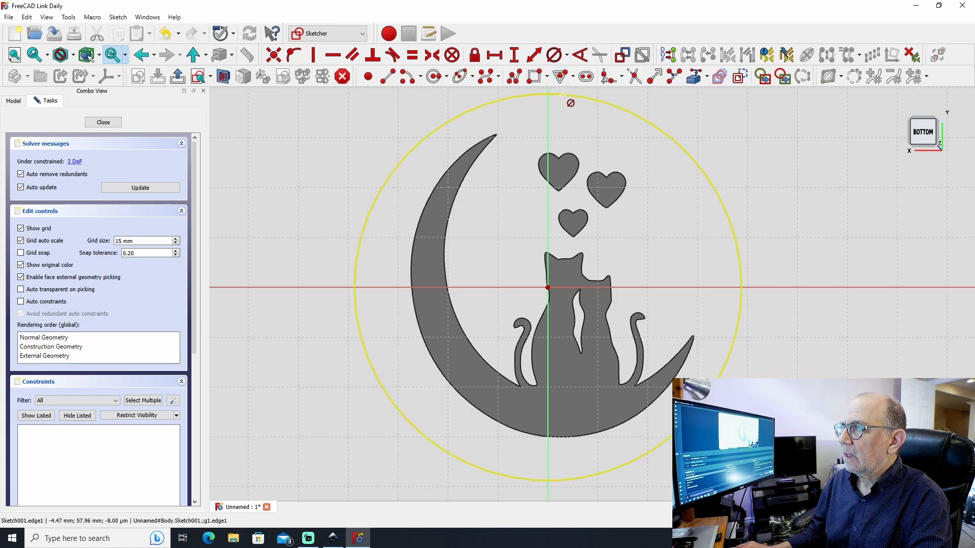
{"action": "left_click", "coordinate": [559, 95]}
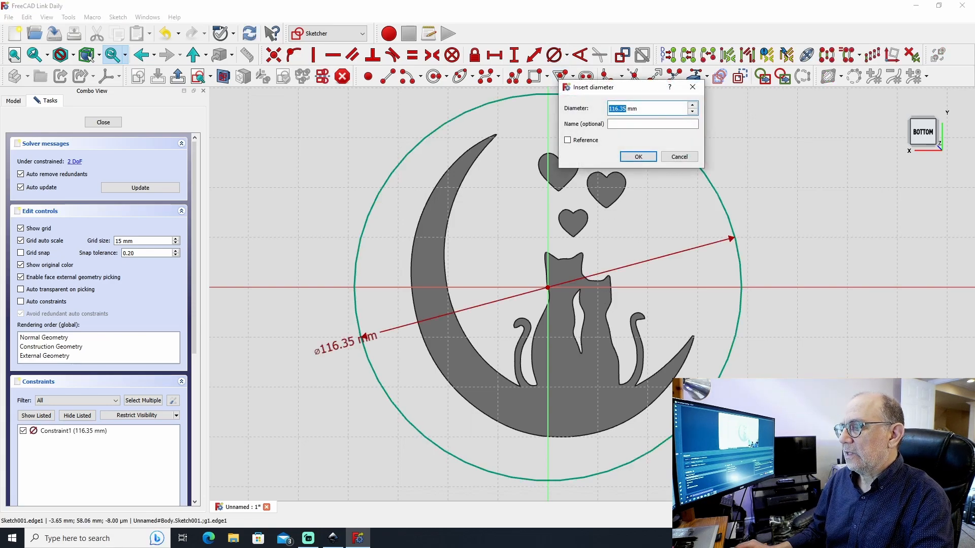
{"action": "type", "text": "1"}
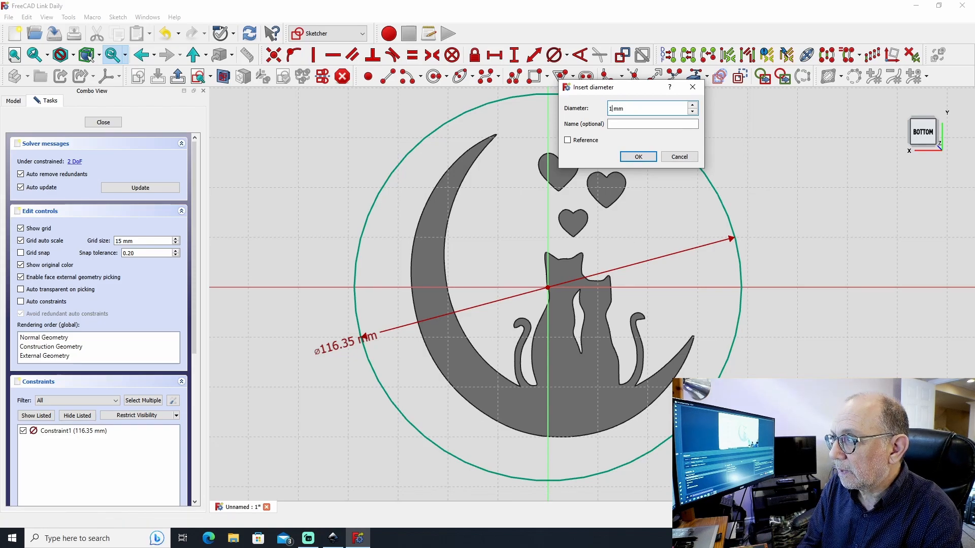
{"action": "key", "text": "Return"}
{"action": "left_click_drag", "start_coordinate": [341, 343], "coordinate": [913, 283]}
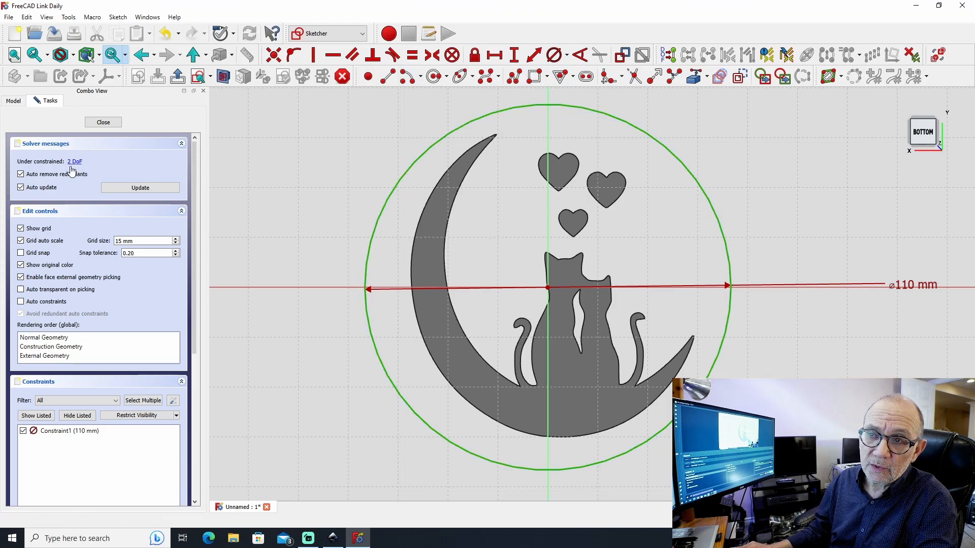
Step: Lock the circle's centre to the origin with vertical and horizontal distances of 0 mm, and place both labels outside the circle
{"action": "left_click", "coordinate": [549, 288]}
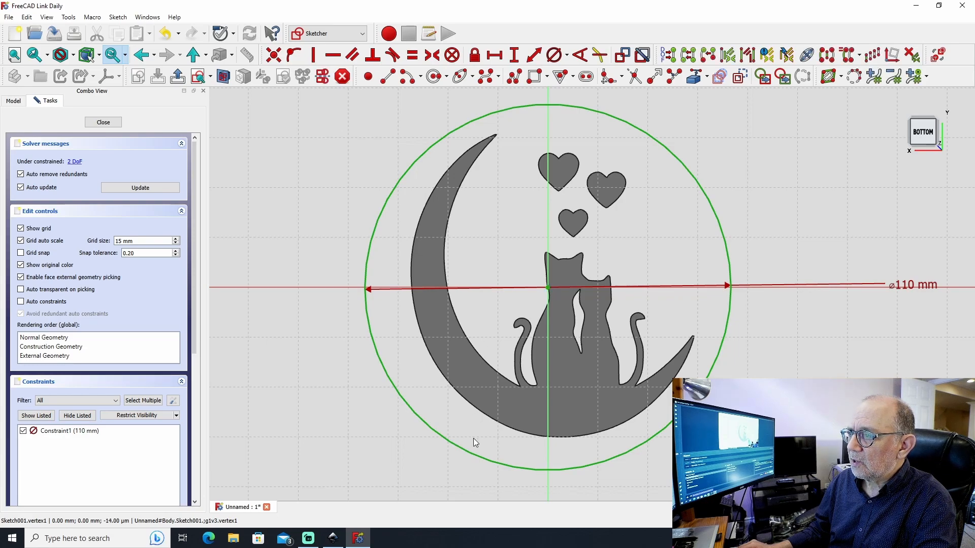
{"action": "left_click", "coordinate": [515, 56]}
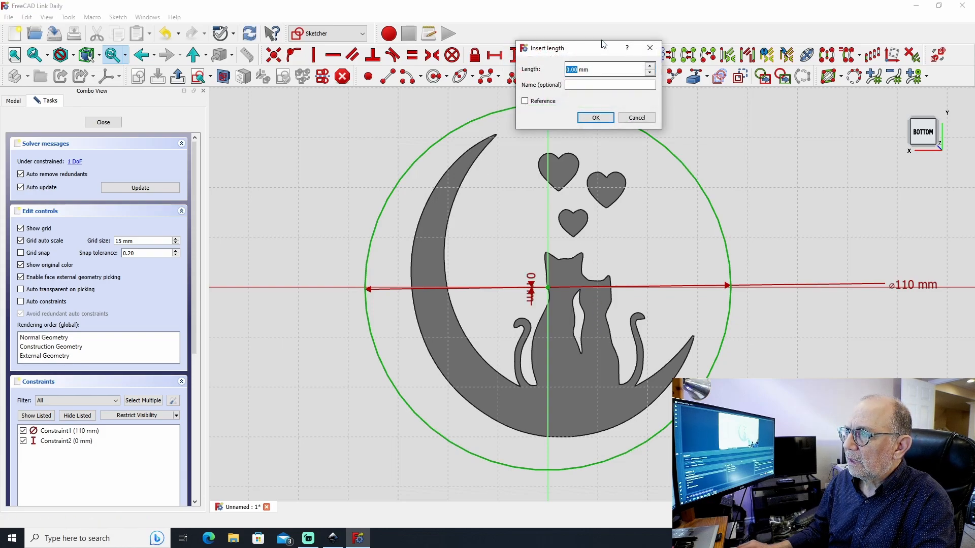
{"action": "left_click", "coordinate": [597, 120]}
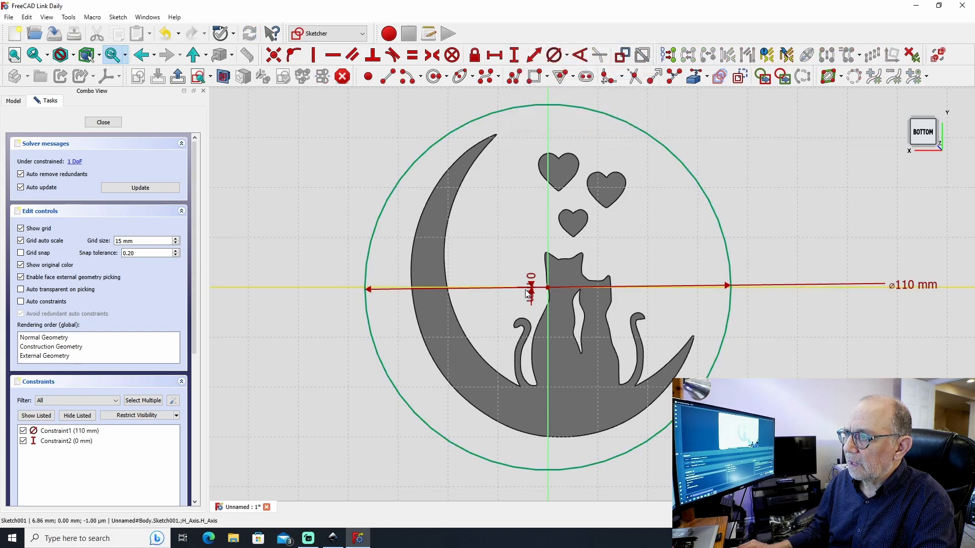
{"action": "left_click_drag", "start_coordinate": [531, 302], "coordinate": [304, 162]}
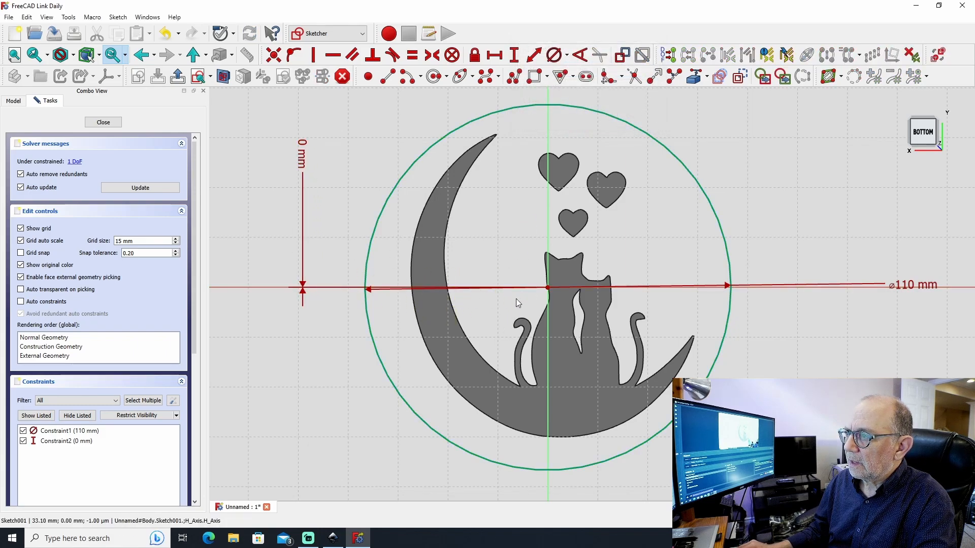
{"action": "left_click", "coordinate": [547, 288]}
{"action": "left_click", "coordinate": [494, 55]}
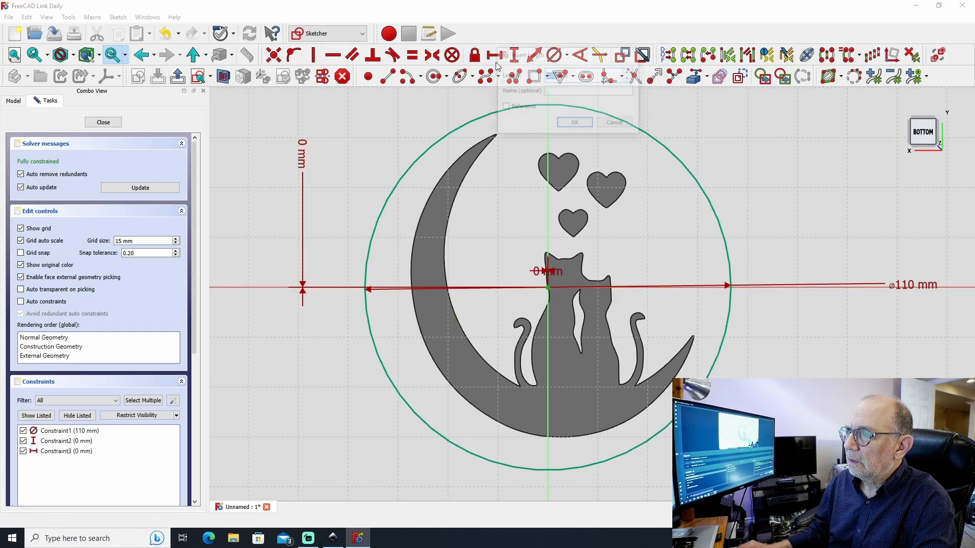
{"action": "left_click", "coordinate": [574, 124]}
{"action": "left_click_drag", "start_coordinate": [544, 270], "coordinate": [284, 433]}
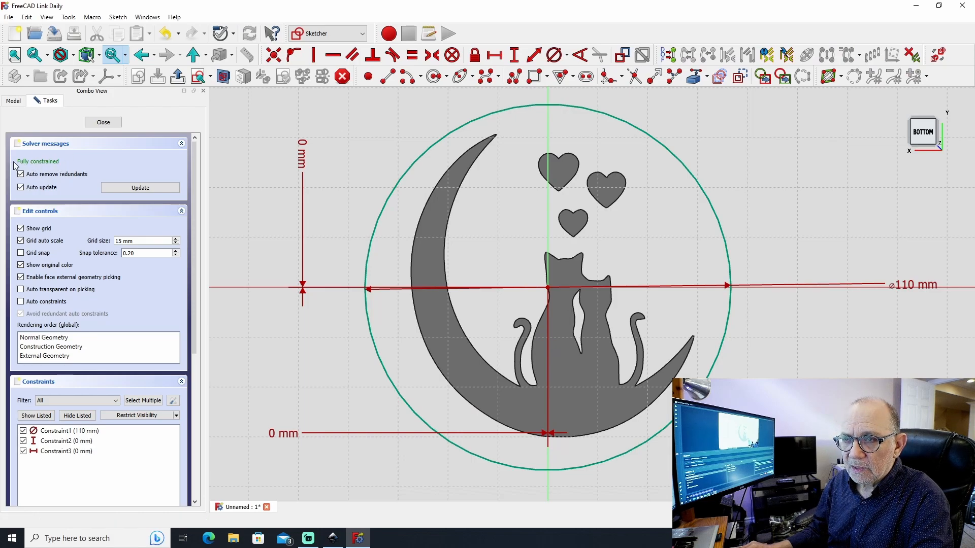
Step: Close the sketch and pad the 110 mm circle by 2 mm as a backing disc
{"action": "left_click", "coordinate": [103, 123]}
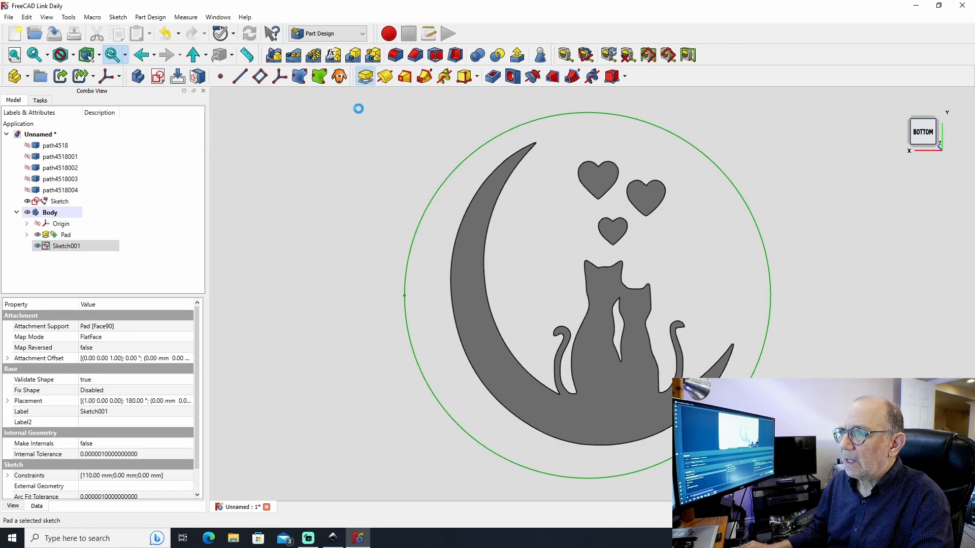
{"action": "type", "text": "2"}
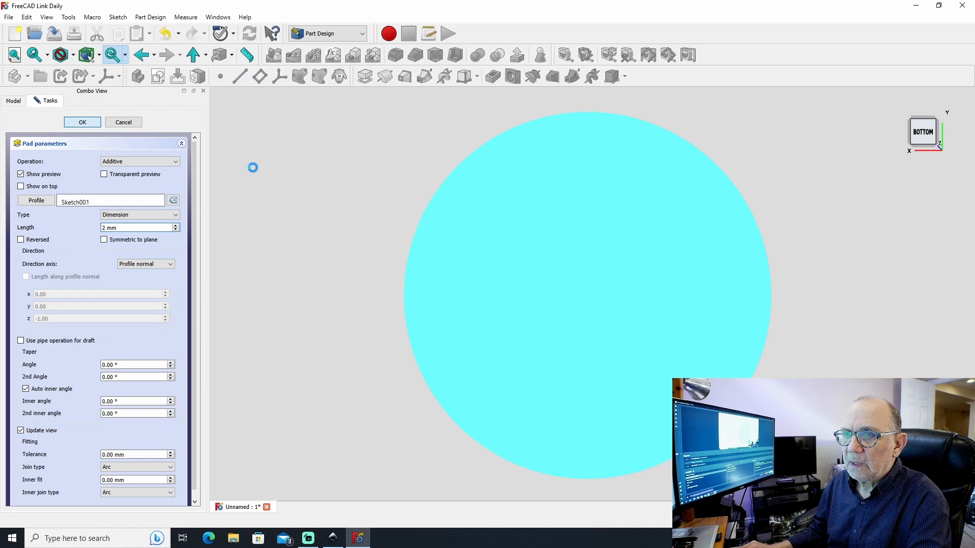
{"action": "middle_click_drag", "start_coordinate": [873, 244], "coordinate": [426, 281]}
Step: Create a new sketch on the backing disc's face around the raised silhouette, seen from the top
{"action": "key", "text": "2"}
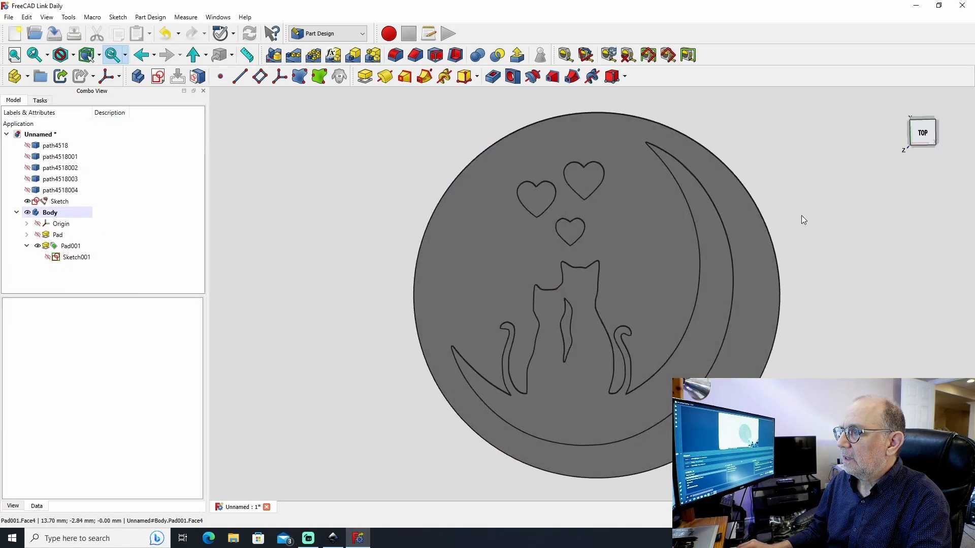
{"action": "middle_click_drag", "start_coordinate": [841, 276], "coordinate": [818, 262]}
{"action": "middle_click_drag", "start_coordinate": [756, 116], "coordinate": [777, 116]}
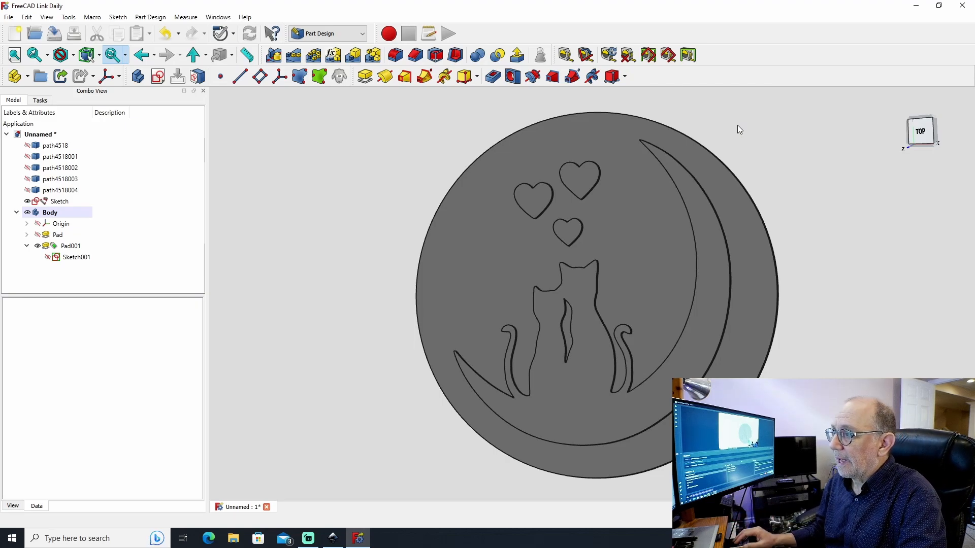
{"action": "middle_click_drag", "start_coordinate": [863, 234], "coordinate": [847, 319]}
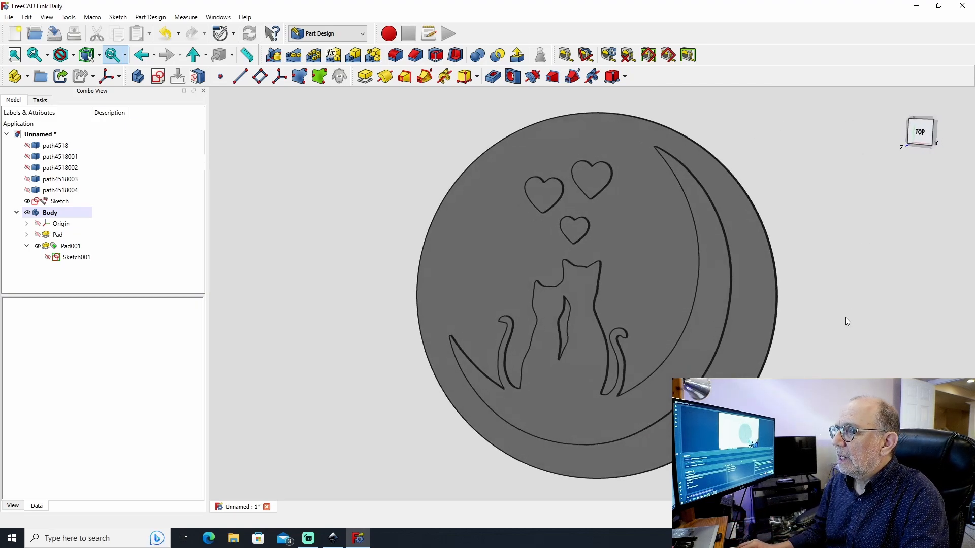
{"action": "left_click", "coordinate": [920, 136]}
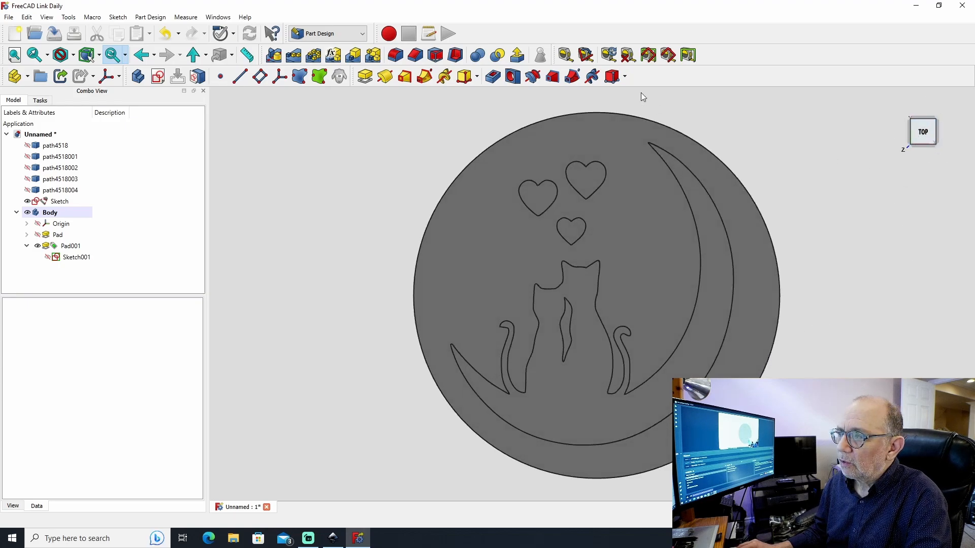
{"action": "left_click", "coordinate": [593, 127]}
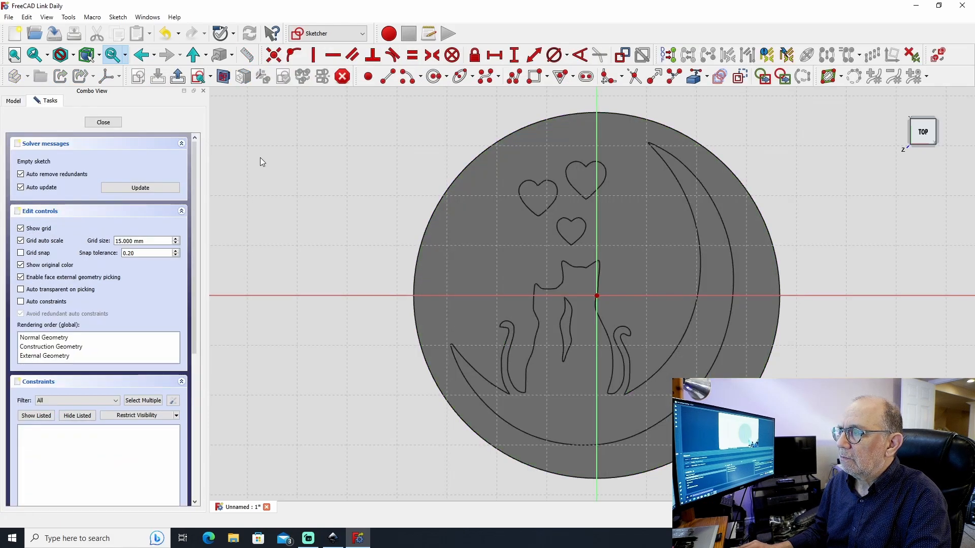
Step: Draw a small circle on the vertical axis near the disc's upper edge and constrain its diameter to 5 mm
{"action": "left_click", "coordinate": [434, 76]}
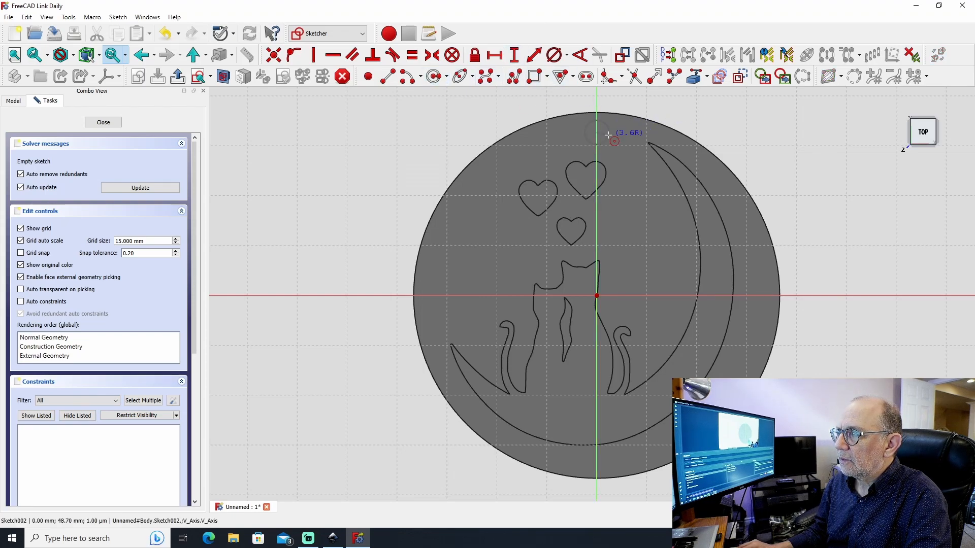
{"action": "left_click", "coordinate": [610, 135]}
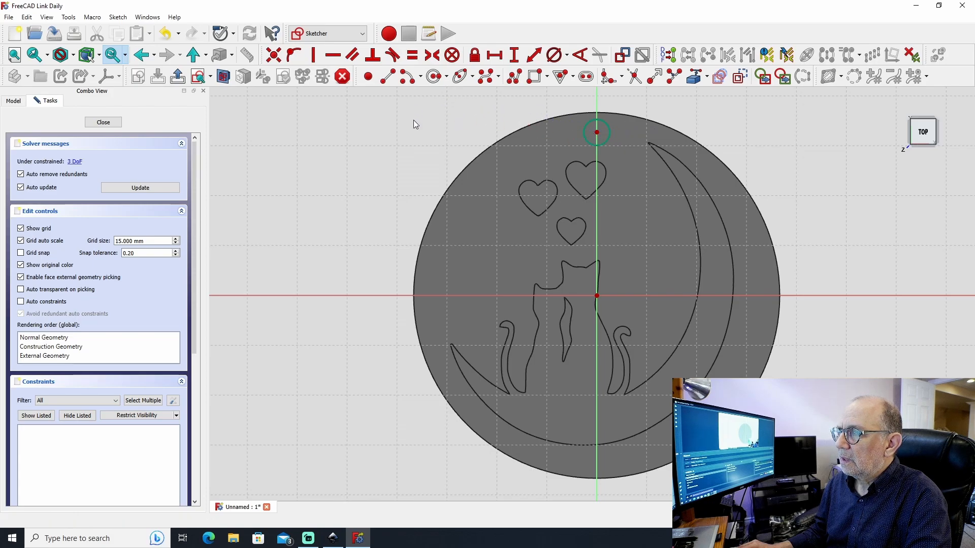
{"action": "left_click", "coordinate": [554, 55]}
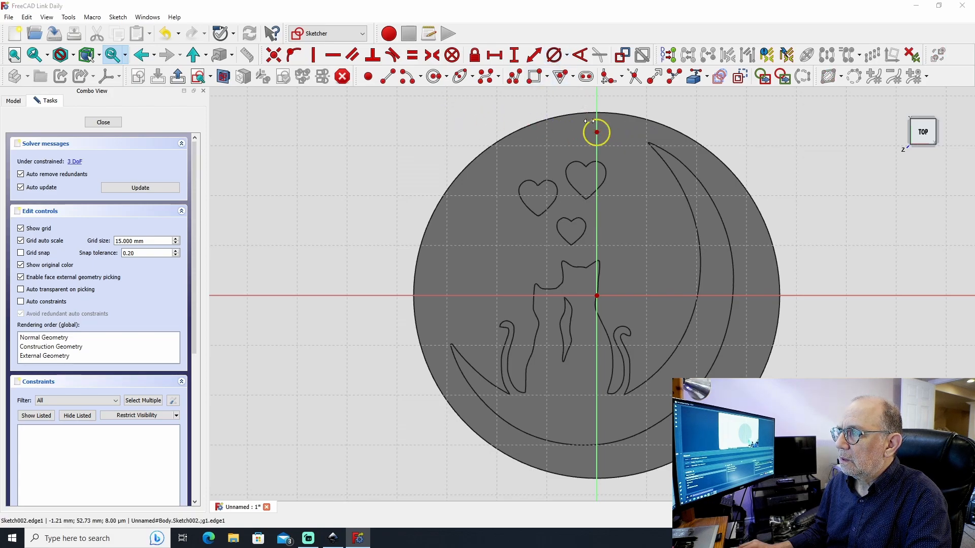
{"action": "left_click", "coordinate": [591, 122]}
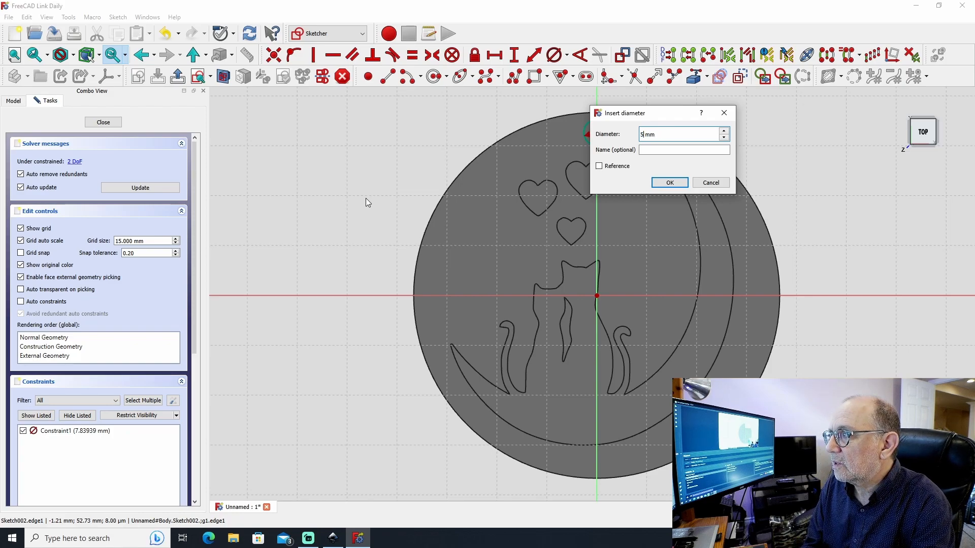
{"action": "key", "text": "Return"}
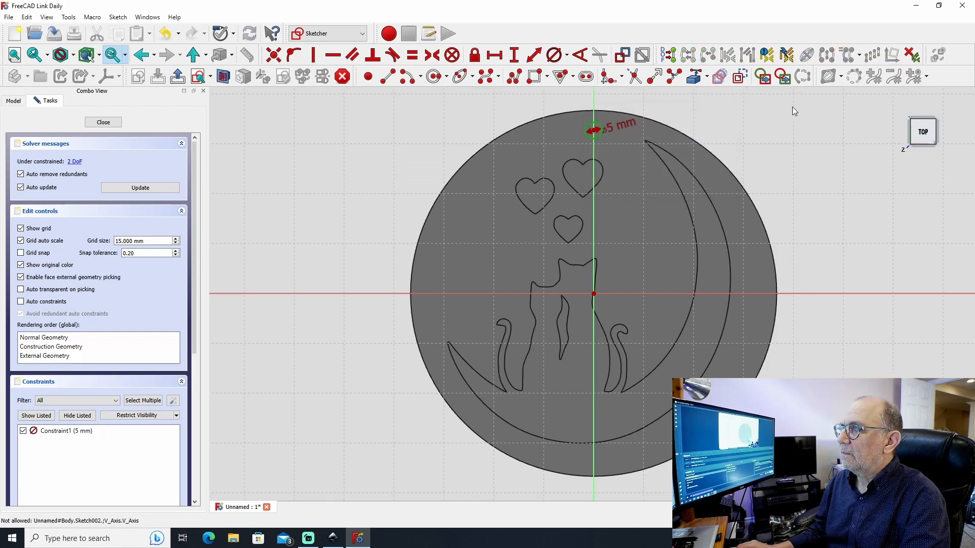
{"action": "left_click_drag", "start_coordinate": [617, 122], "coordinate": [889, 127]}
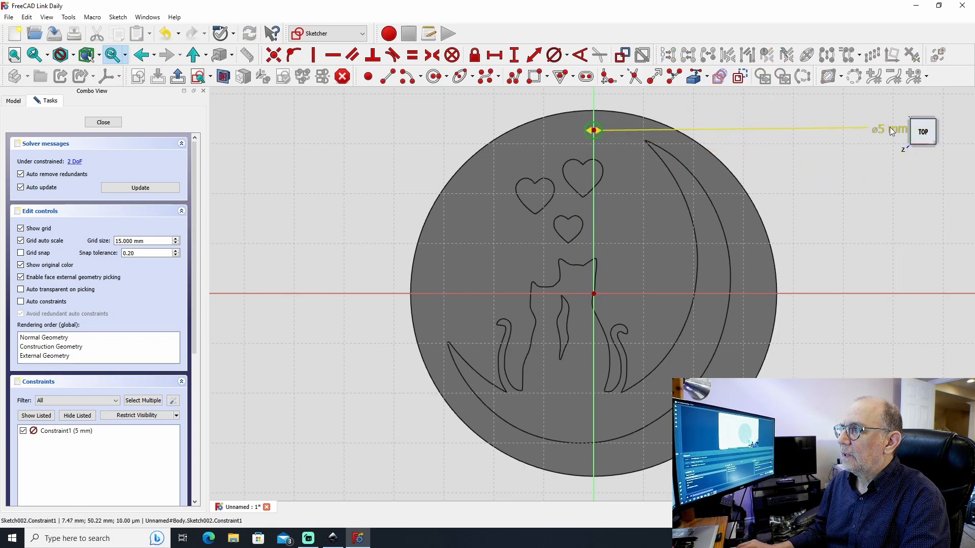
Step: Constrain the small circle's centre to a horizontal distance of 0 mm from the origin and move the label clear of the circle
{"action": "scroll", "coordinate": [594, 133], "scroll_direction": "up", "scroll_amount": 3}
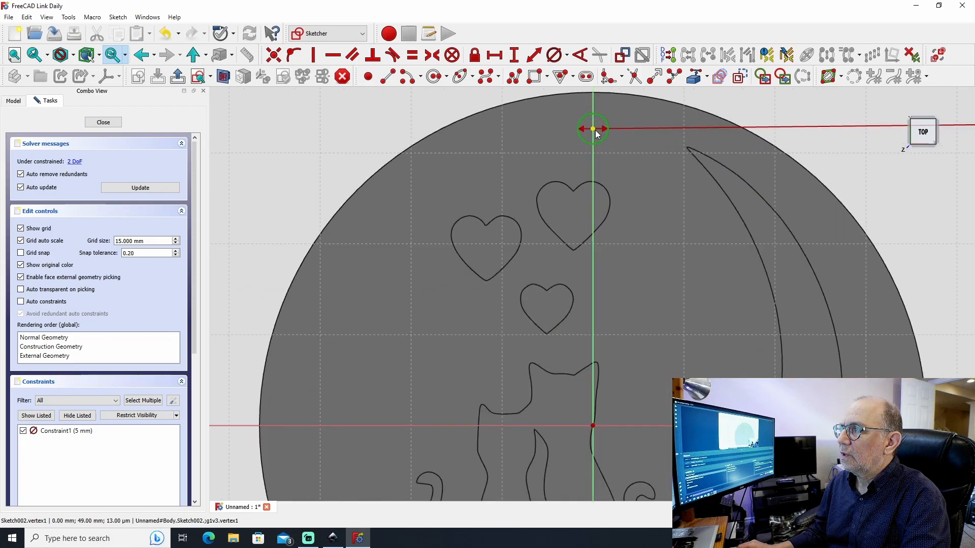
{"action": "left_click", "coordinate": [593, 129]}
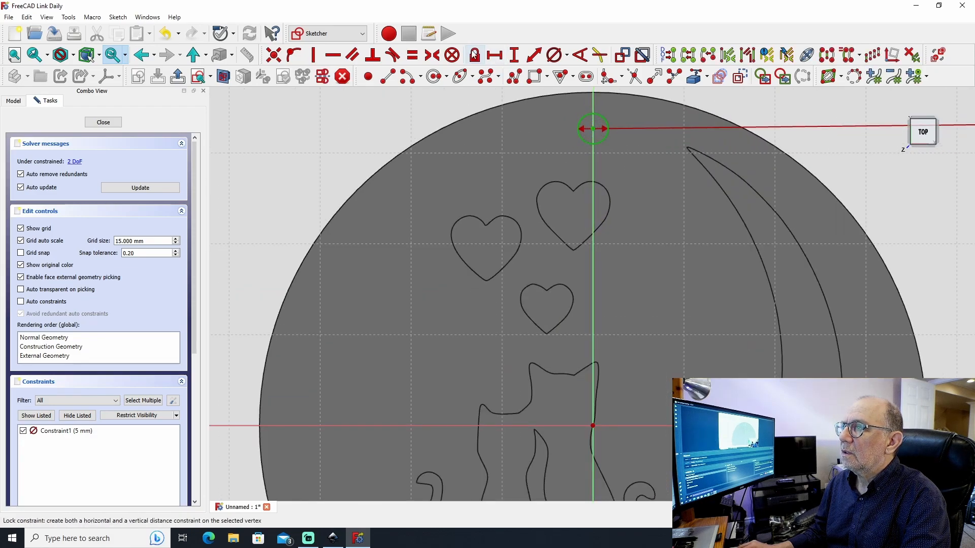
{"action": "left_click", "coordinate": [495, 56]}
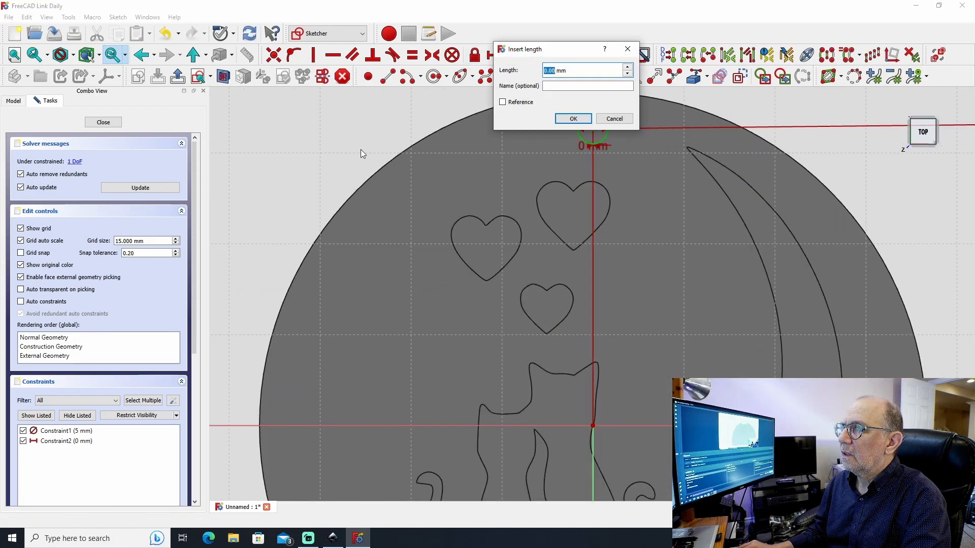
{"action": "left_click", "coordinate": [584, 118]}
{"action": "mouse_move", "coordinate": [610, 146]}
{"action": "middle_mouse_down"}
{"action": "mouse_move", "coordinate": [424, 143]}
{"action": "mouse_move", "coordinate": [551, 152]}
{"action": "middle_mouse_up"}
{"action": "left_click_drag", "start_coordinate": [489, 155], "coordinate": [249, 156]}
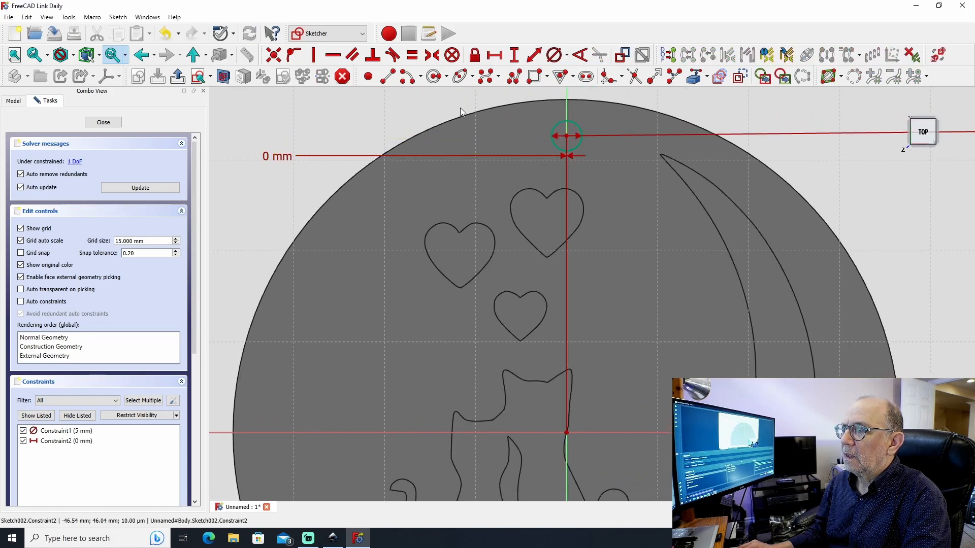
Step: Set the vertical distance from the origin to the small circle's centre to 50 mm
{"action": "left_click", "coordinate": [566, 135]}
{"action": "left_click", "coordinate": [514, 55]}
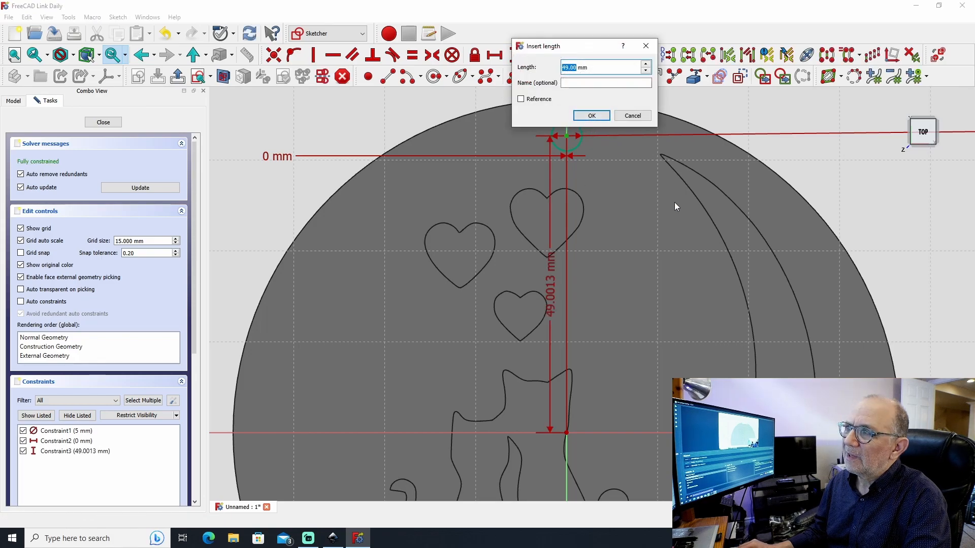
{"action": "type", "text": "5"}
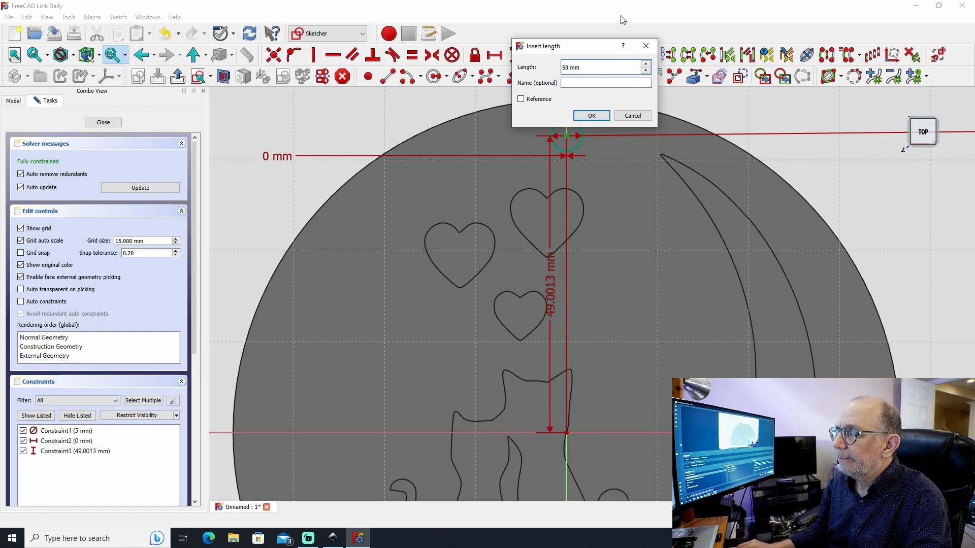
{"action": "key", "text": "Return"}
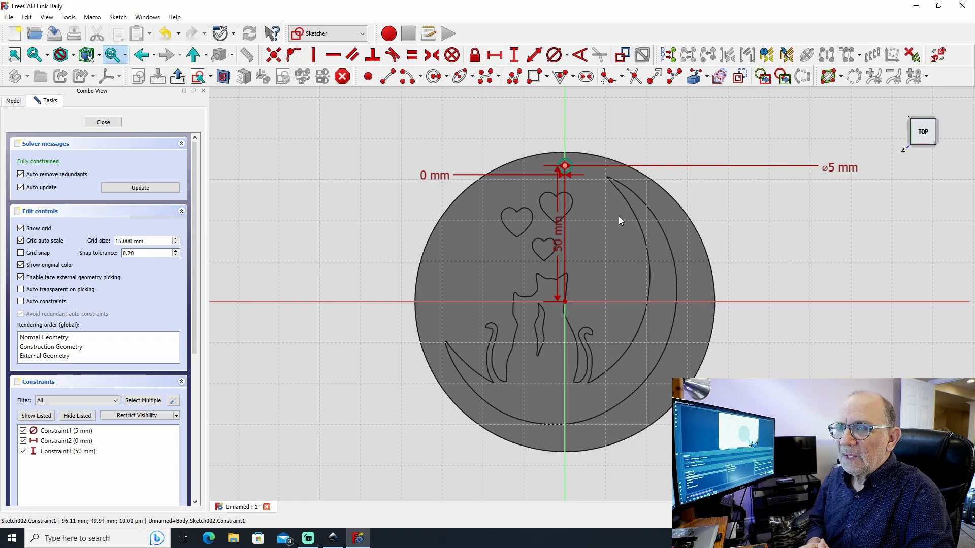
Step: Finish the sketch and cut the hanging hole through the disc with a 5 mm deep pocket from the small circle
{"action": "left_click", "coordinate": [106, 126]}
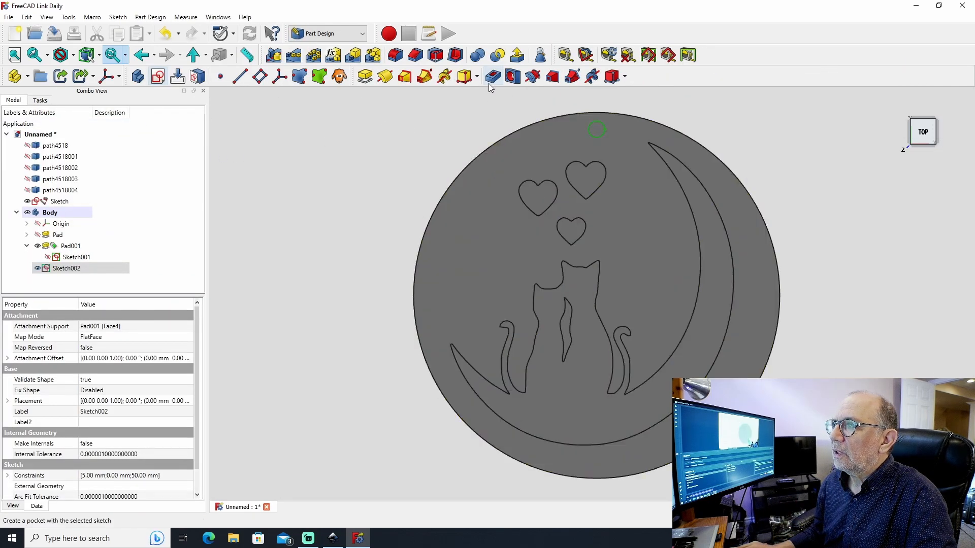
{"action": "left_click", "coordinate": [489, 74]}
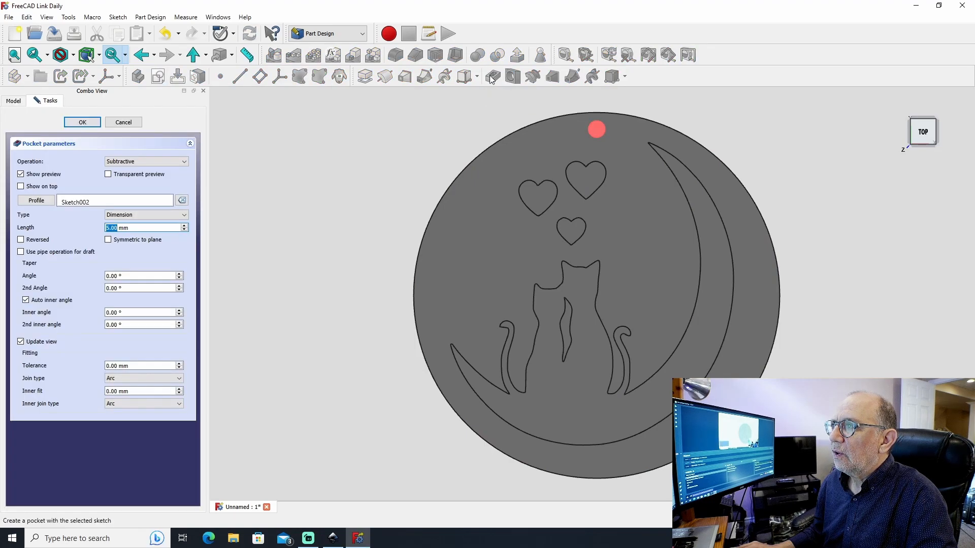
{"action": "left_click", "coordinate": [83, 122]}
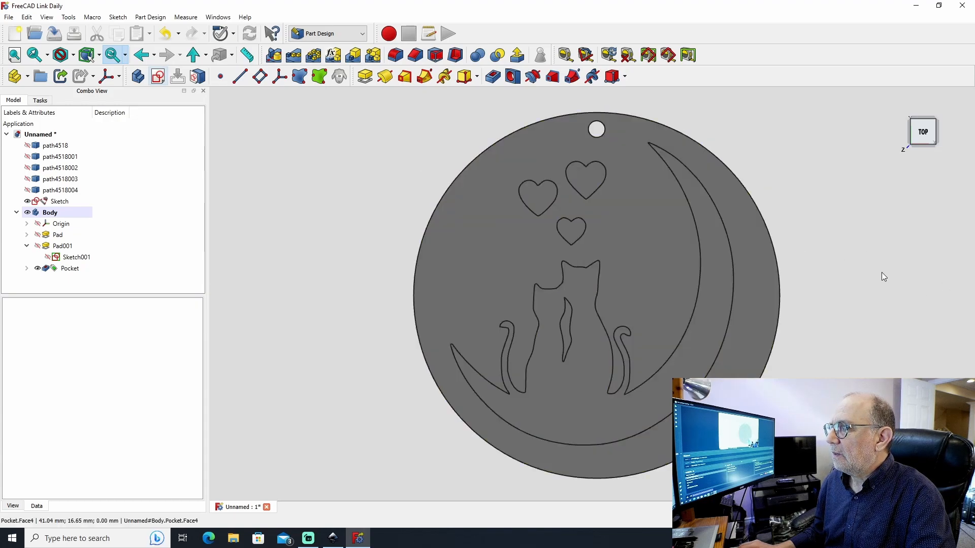
{"action": "key", "text": "3"}
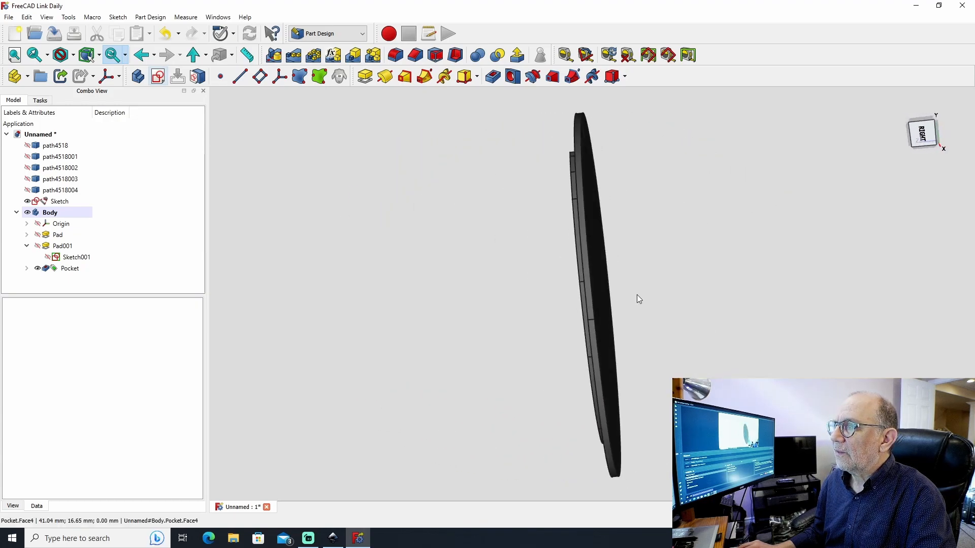
{"action": "key", "text": "2"}
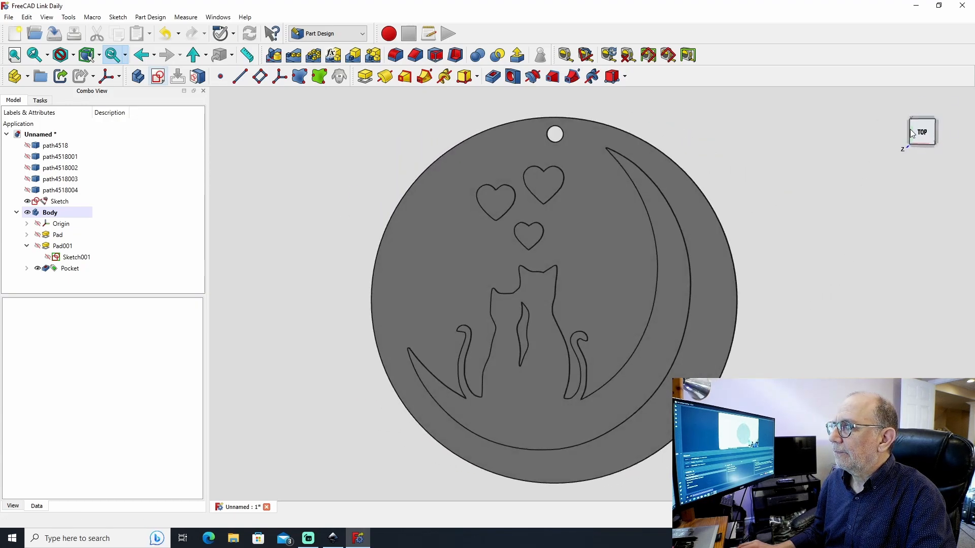
Step: Export the pocketed cats-and-moon disc as an STL mesh named Cute_Cats.stl in the 3D_Printing_Tracing_Silhouette folder
{"action": "left_click", "coordinate": [605, 256]}
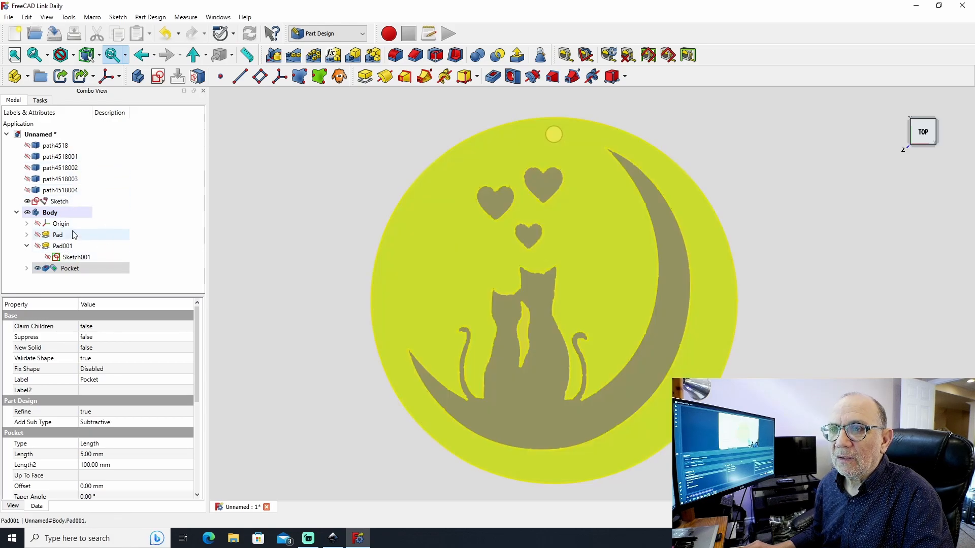
{"action": "left_click", "coordinate": [8, 16]}
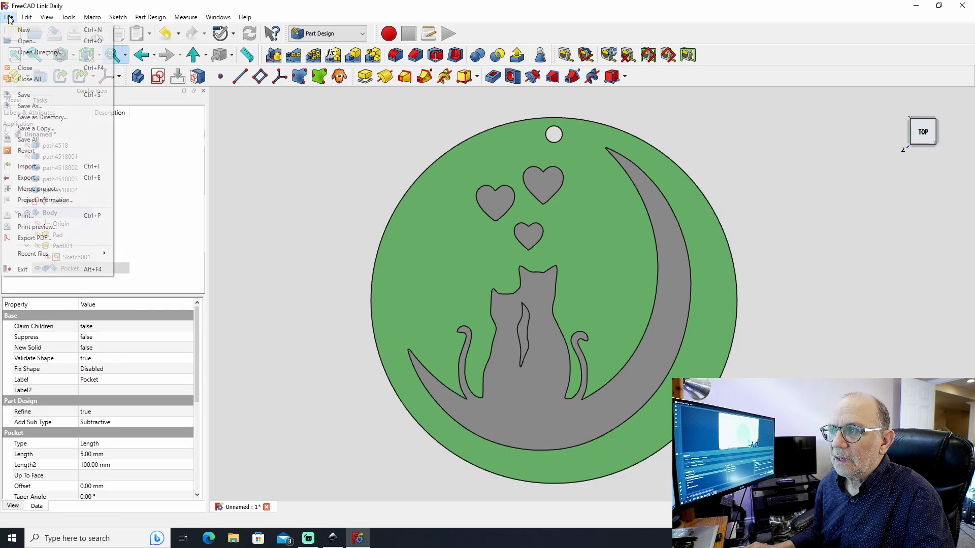
{"action": "left_click", "coordinate": [28, 177]}
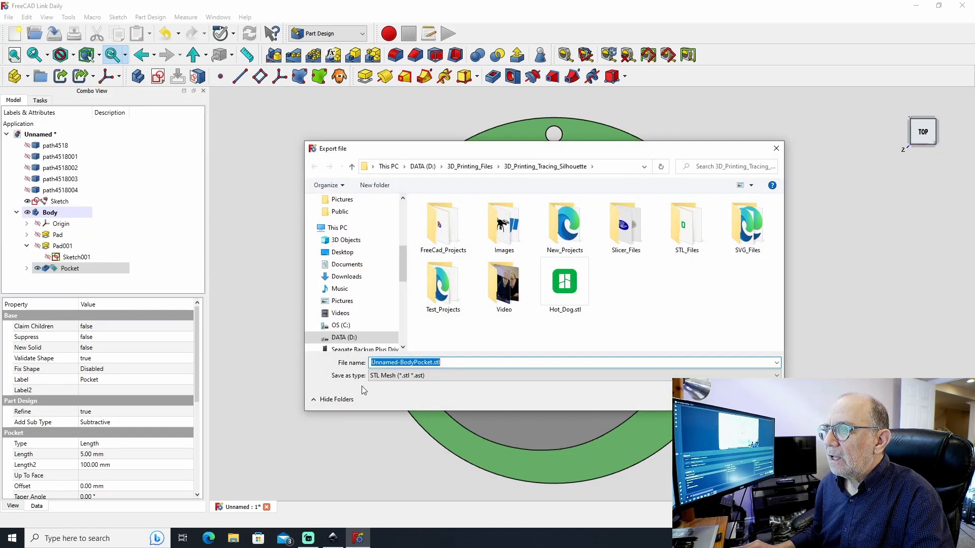
{"action": "left_click", "coordinate": [408, 362]}
{"action": "left_click_drag", "start_coordinate": [432, 364], "coordinate": [370, 362]}
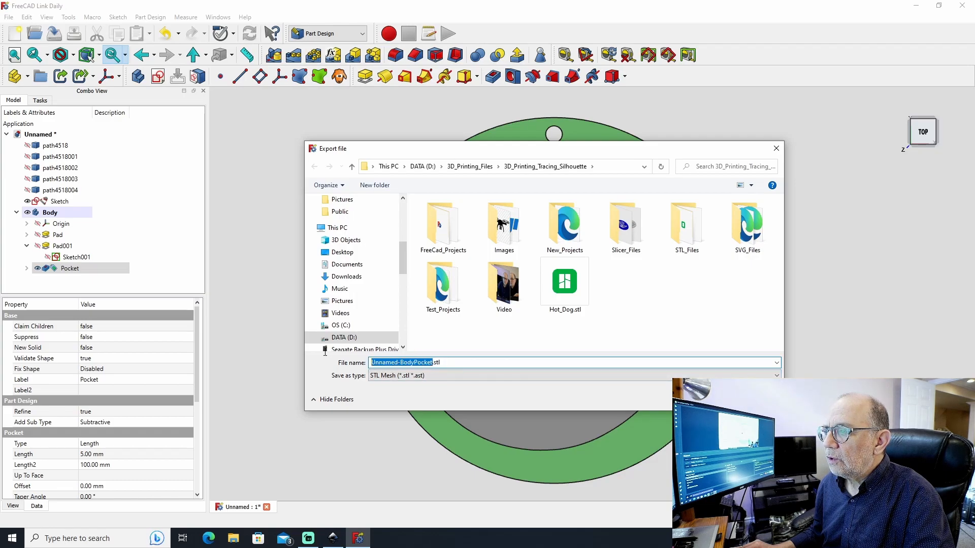
{"action": "type", "text": "Cut"}
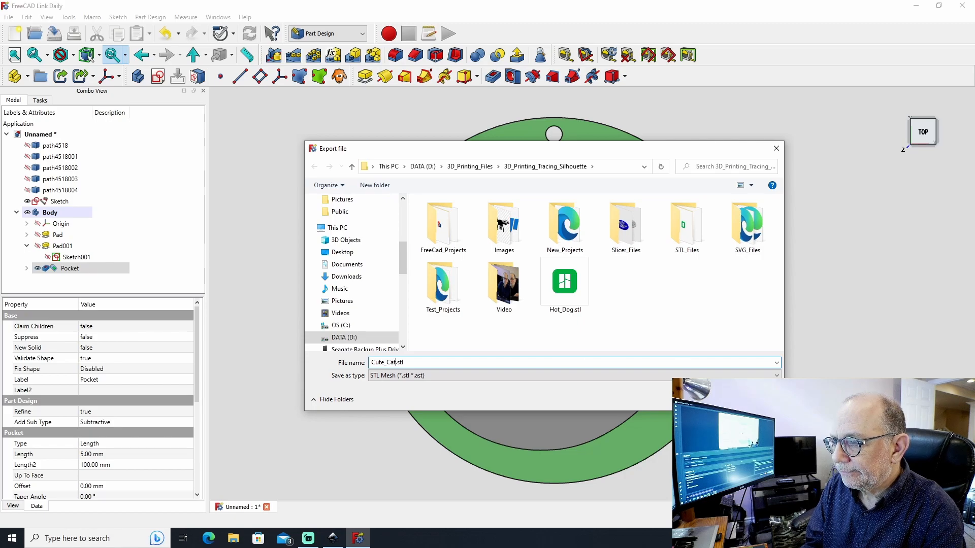
{"action": "type", "text": "e_Cats"}
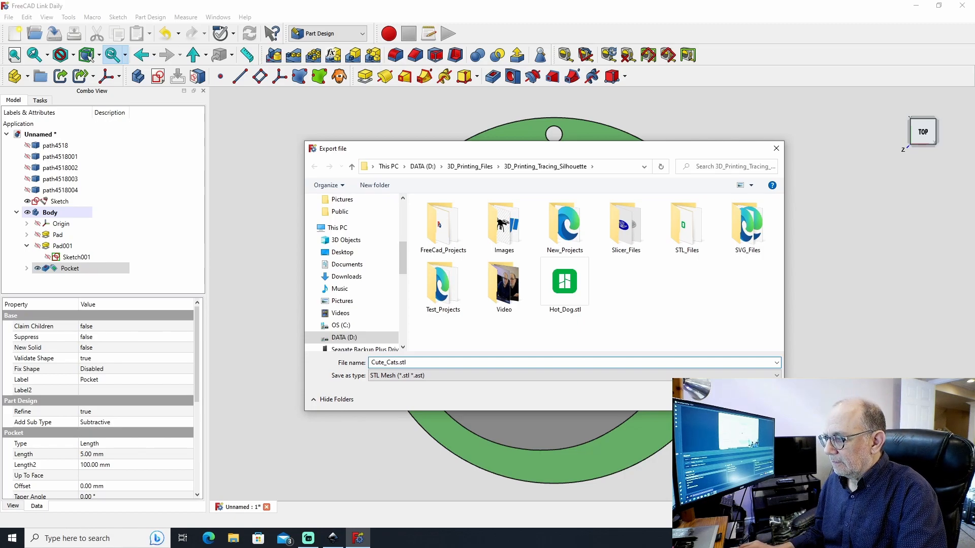
{"action": "key", "text": "Return"}
{"action": "left_click", "coordinate": [822, 326]}
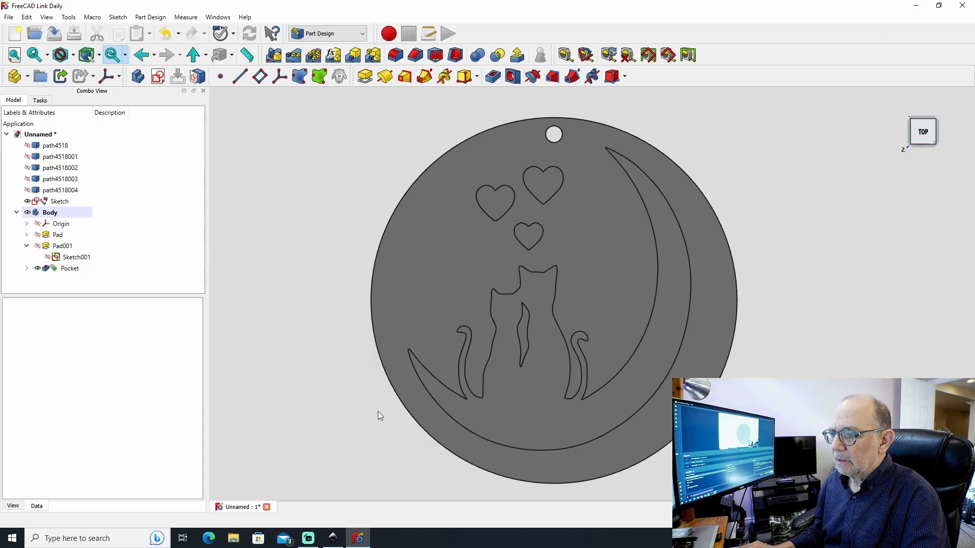
Step: Switch to Inkscape and delete the traced cats-and-moon silhouette from the drawing
{"action": "left_click", "coordinate": [334, 541]}
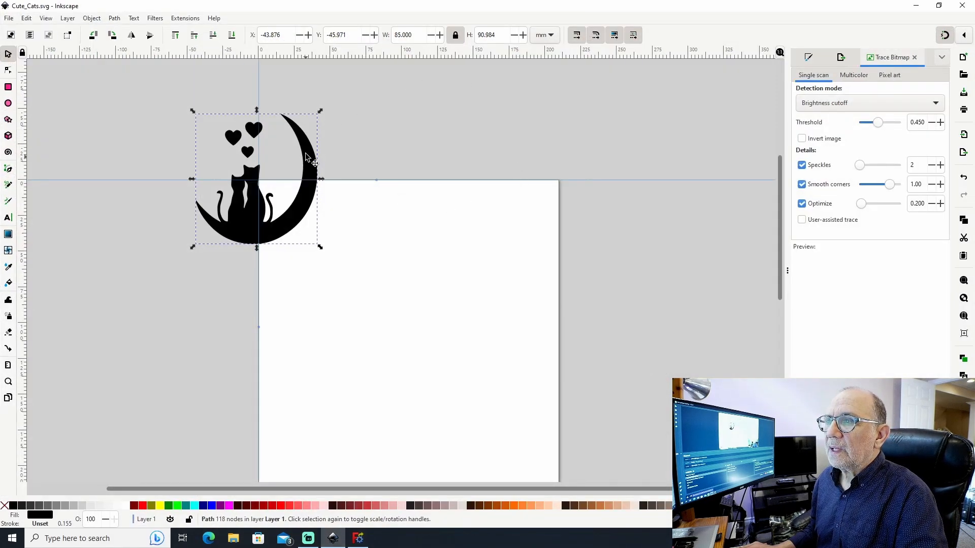
{"action": "left_click", "coordinate": [280, 141]}
{"action": "left_click", "coordinate": [243, 180]}
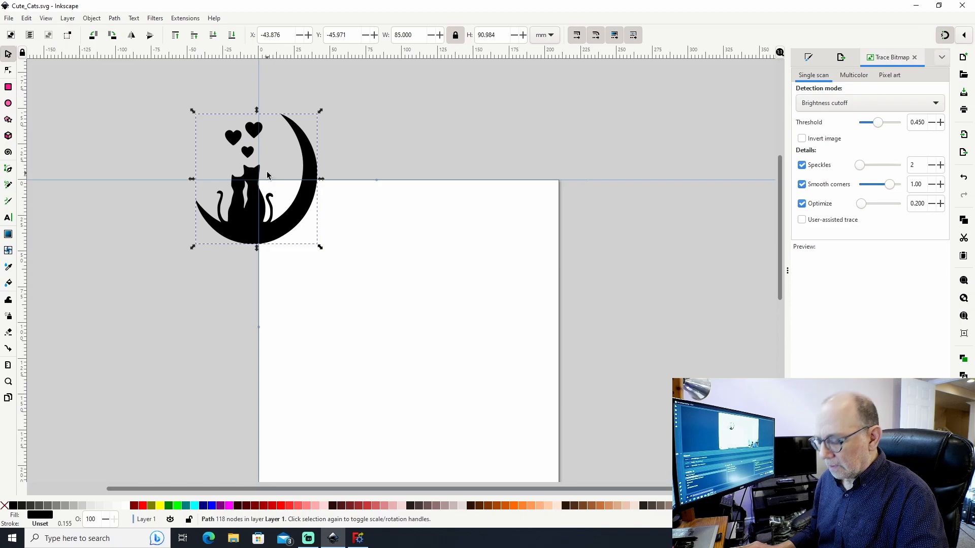
{"action": "key", "text": "Delete"}
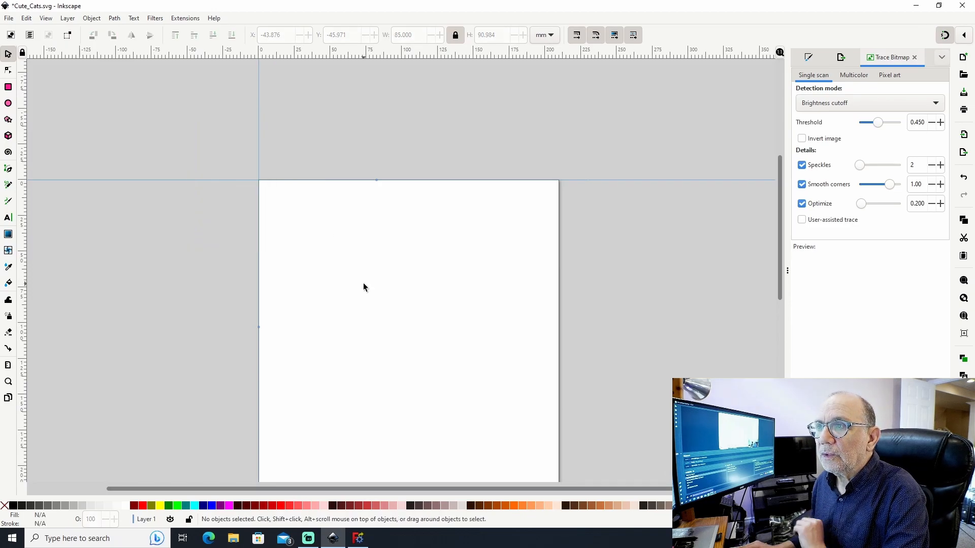
Step: Import Dachshund.jpg as an embedded image at its file DPI and centre it on the intersection of the two guides
{"action": "left_click", "coordinate": [8, 18]}
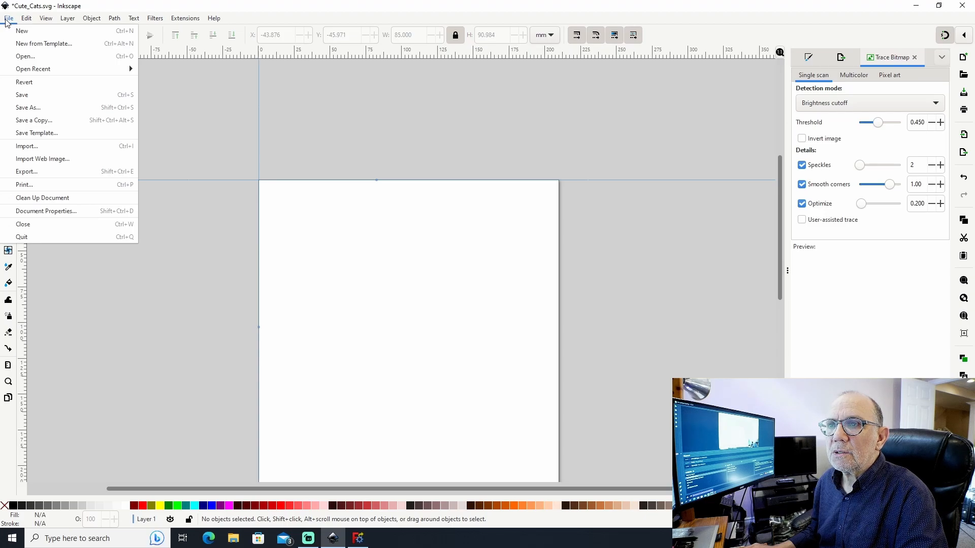
{"action": "left_click", "coordinate": [26, 147]}
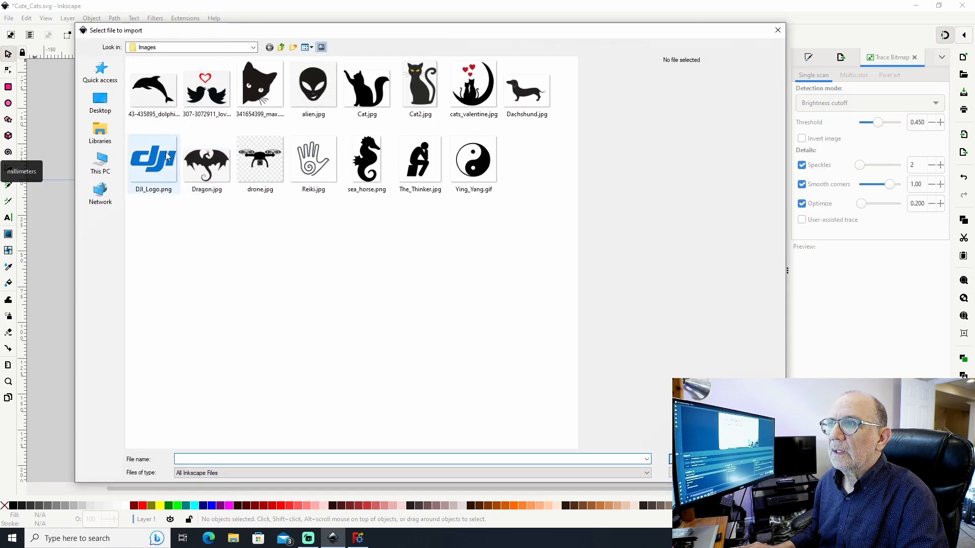
{"action": "double_click", "coordinate": [527, 91]}
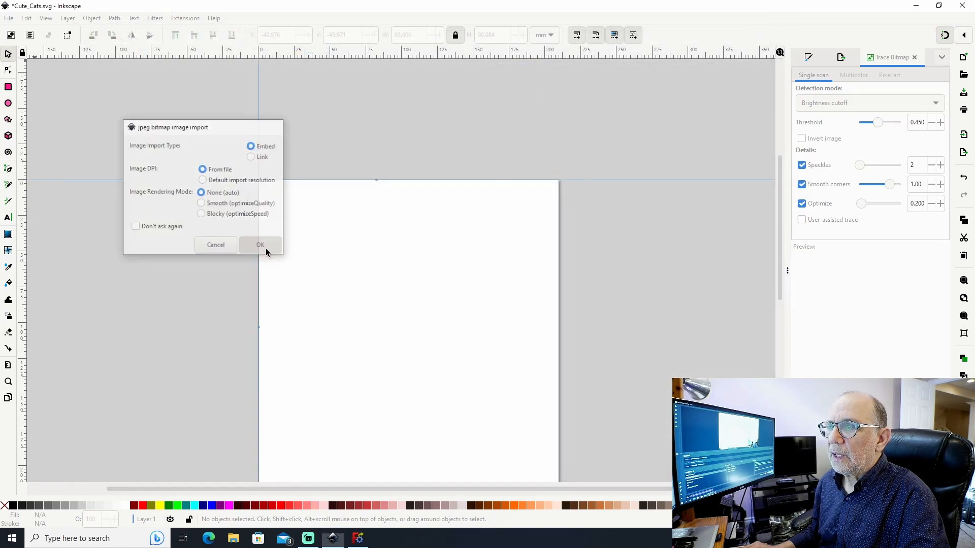
{"action": "left_click", "coordinate": [259, 246]}
{"action": "left_click_drag", "start_coordinate": [516, 178], "coordinate": [262, 188]}
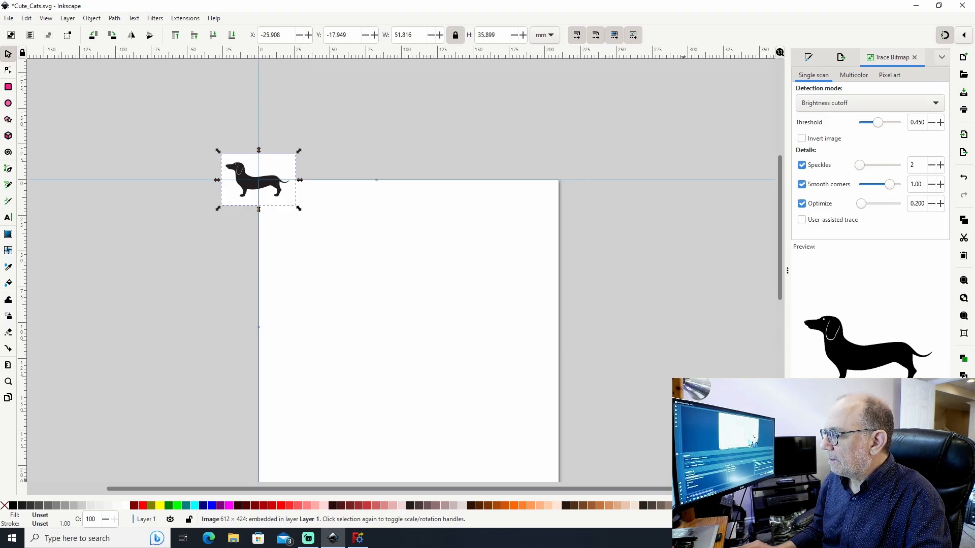
Step: Trace the dachshund image with a single-scan brightness cutoff, then move the original bitmap aside and delete it
{"action": "left_click", "coordinate": [927, 482]}
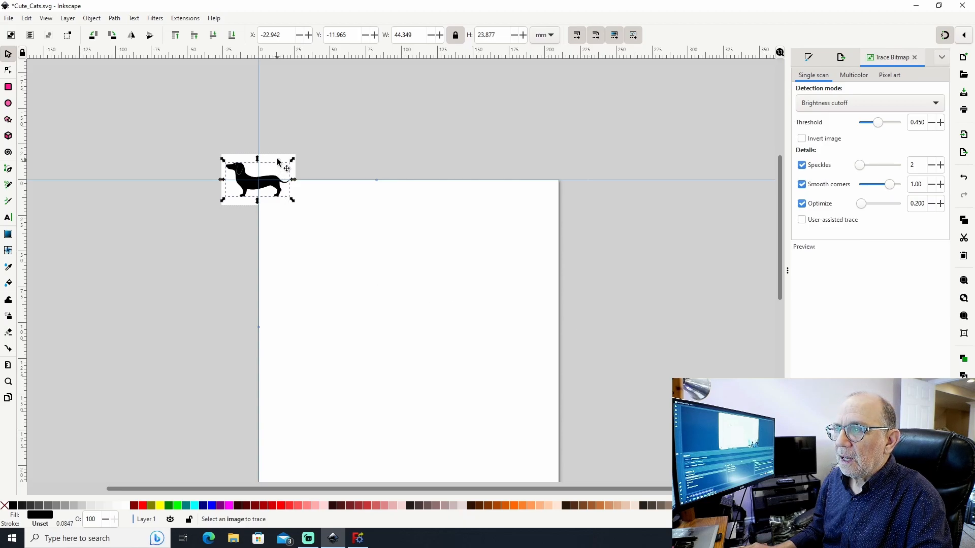
{"action": "mouse_move", "coordinate": [279, 160]}
{"action": "left_mouse_down"}
{"action": "mouse_move", "coordinate": [324, 164]}
{"action": "mouse_move", "coordinate": [350, 209]}
{"action": "mouse_move", "coordinate": [424, 230]}
{"action": "left_mouse_up"}
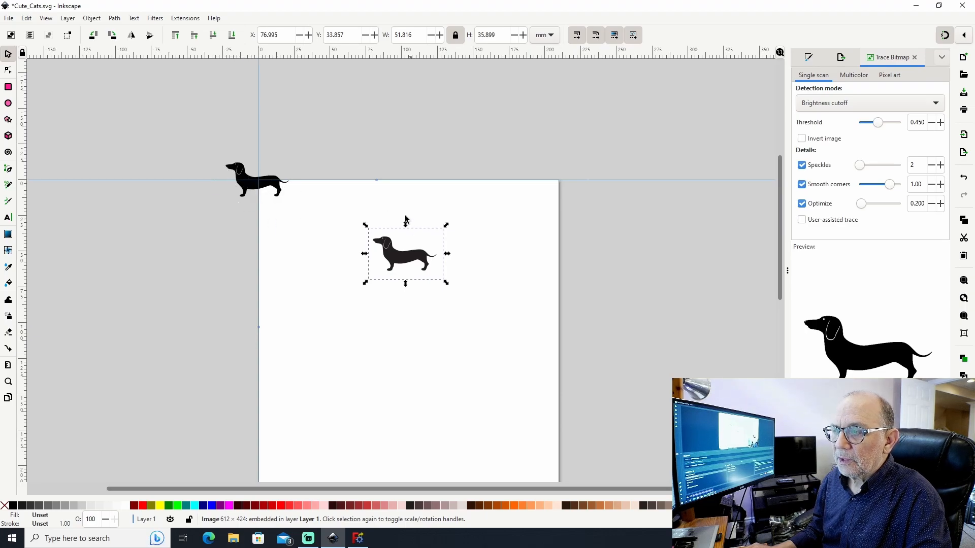
{"action": "left_click", "coordinate": [422, 240]}
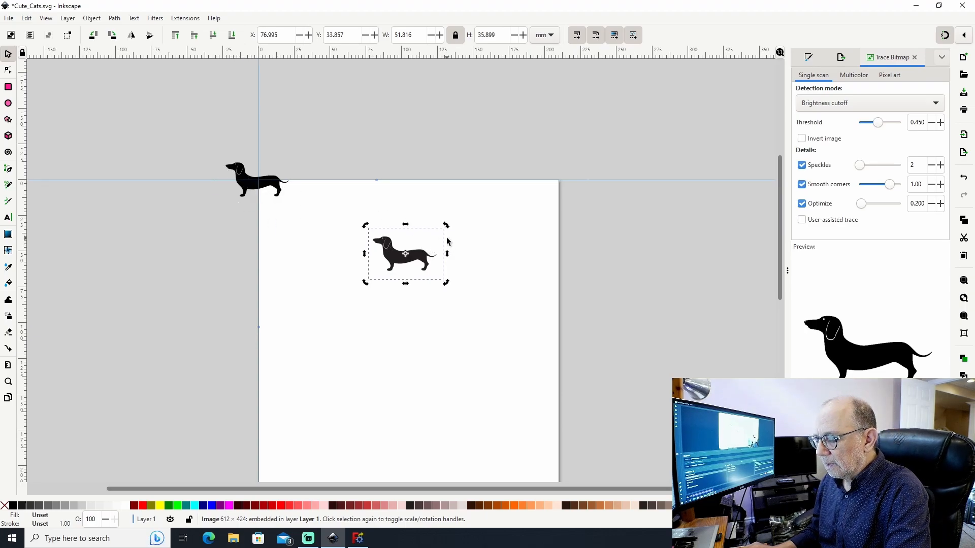
{"action": "key", "text": "Delete"}
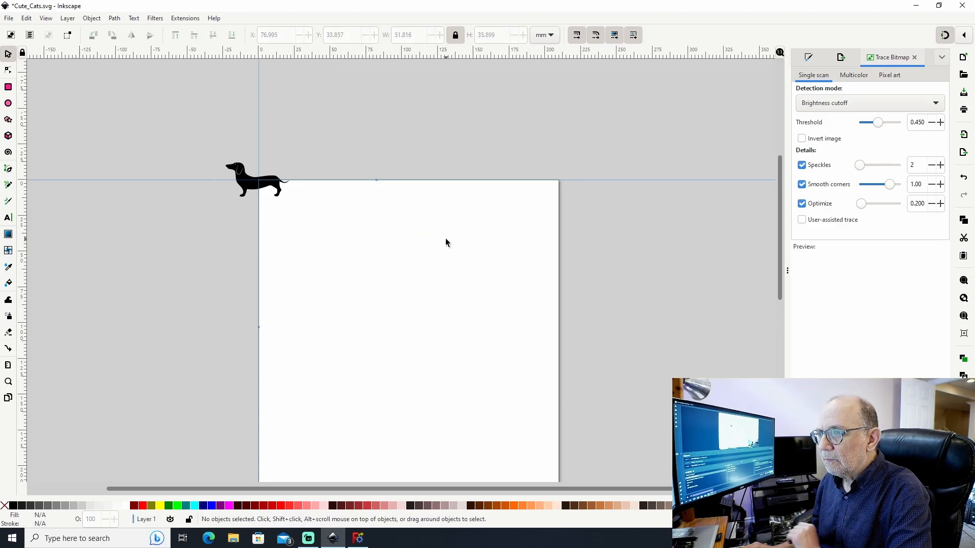
Step: Scale the traced dachshund proportionally to 110 mm wide and centre it on the guide intersection
{"action": "left_click", "coordinate": [255, 189]}
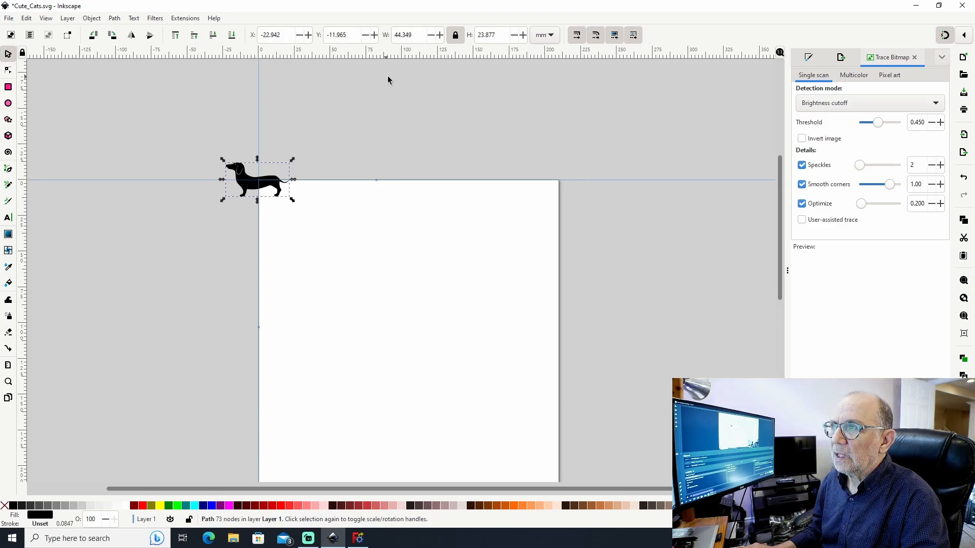
{"action": "double_click", "coordinate": [417, 34]}
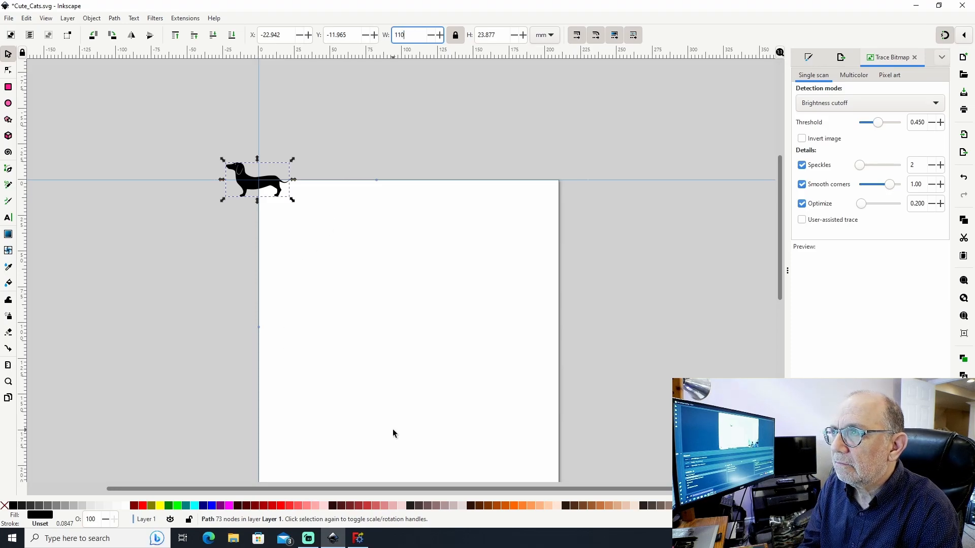
{"action": "left_click", "coordinate": [395, 294]}
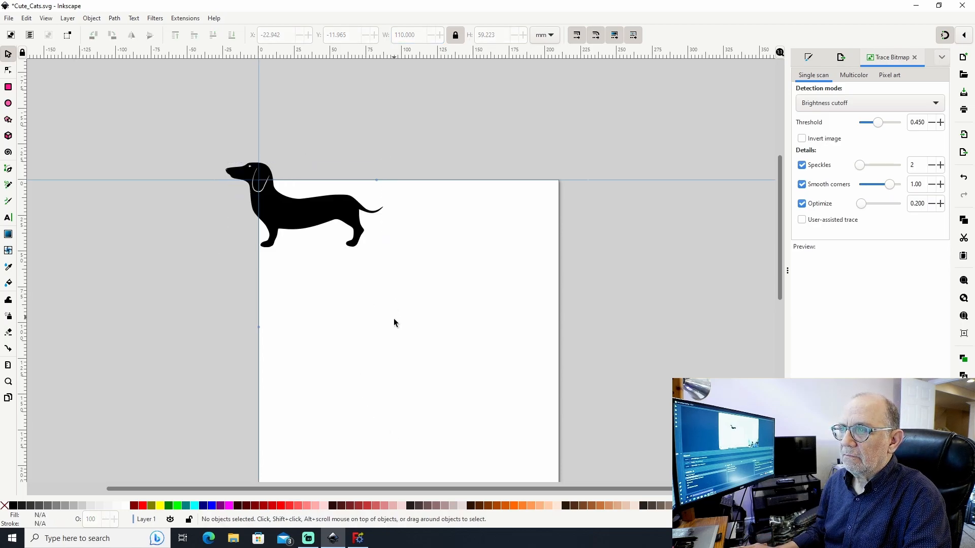
{"action": "left_click", "coordinate": [309, 216]}
{"action": "left_click_drag", "start_coordinate": [309, 216], "coordinate": [268, 180]}
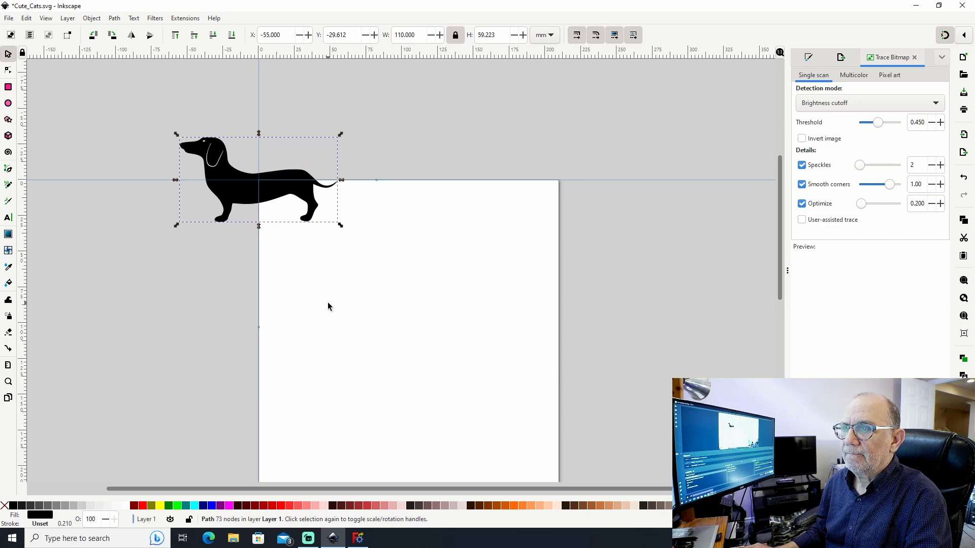
Step: Save the dachshund drawing as a separate Inkscape SVG named Cute_Dog.svg
{"action": "left_click", "coordinate": [9, 18]}
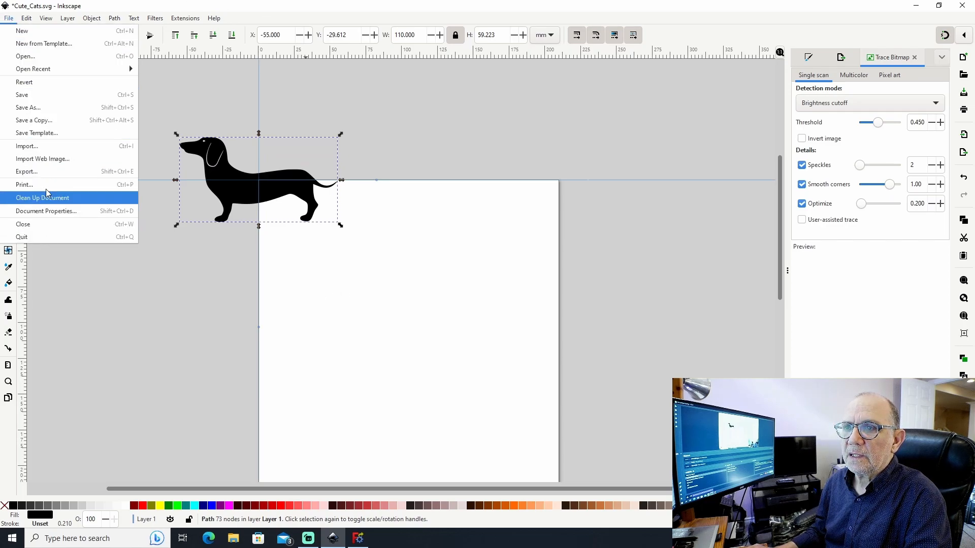
{"action": "left_click", "coordinate": [41, 105]}
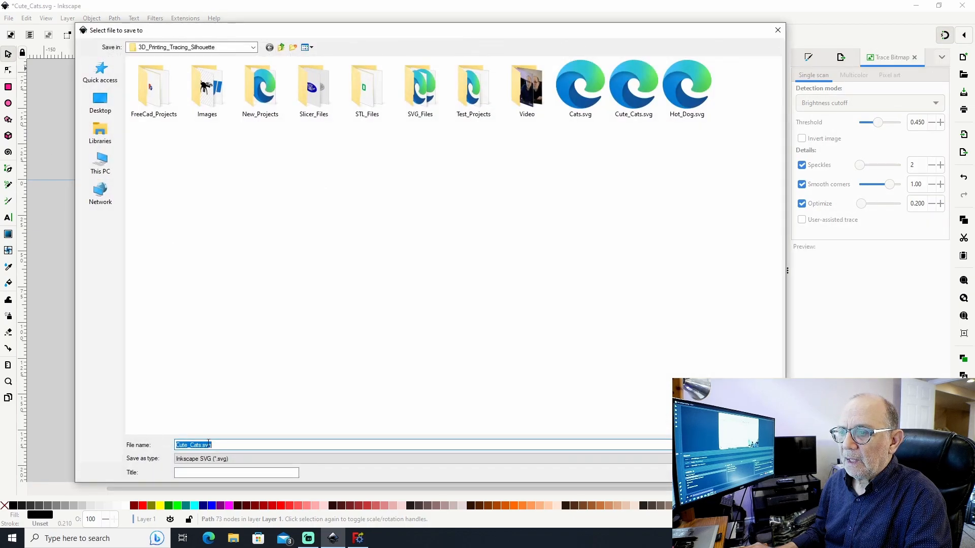
{"action": "left_click", "coordinate": [196, 447]}
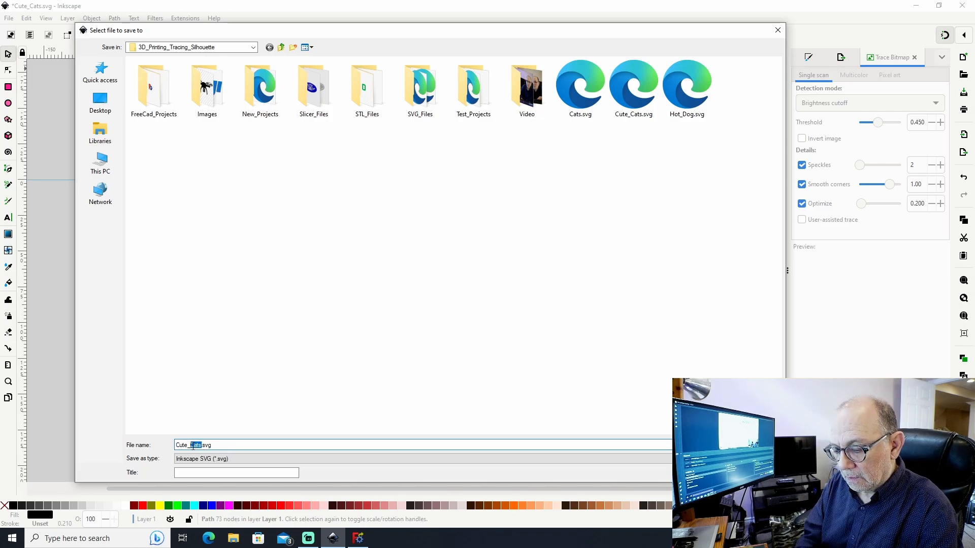
{"action": "type", "text": "Dog"}
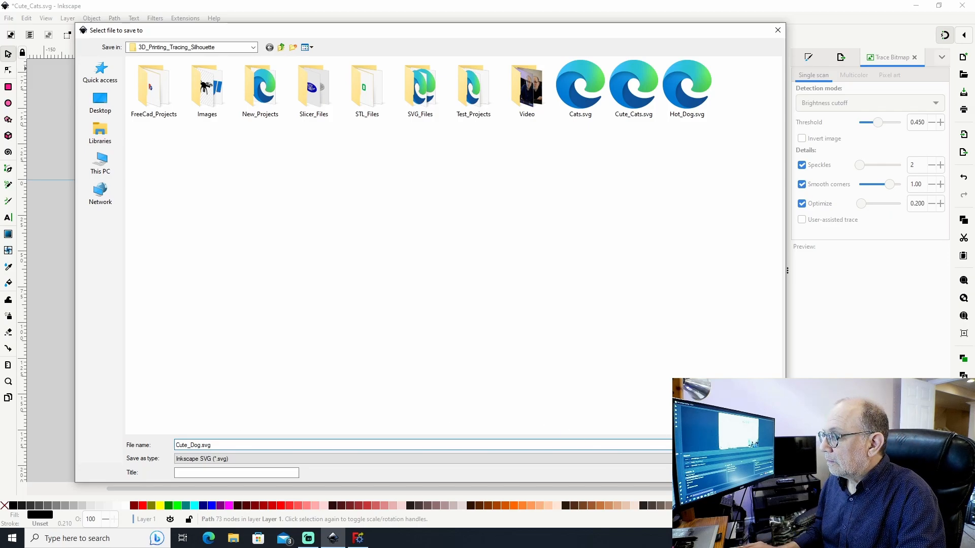
{"action": "key", "text": "Return"}
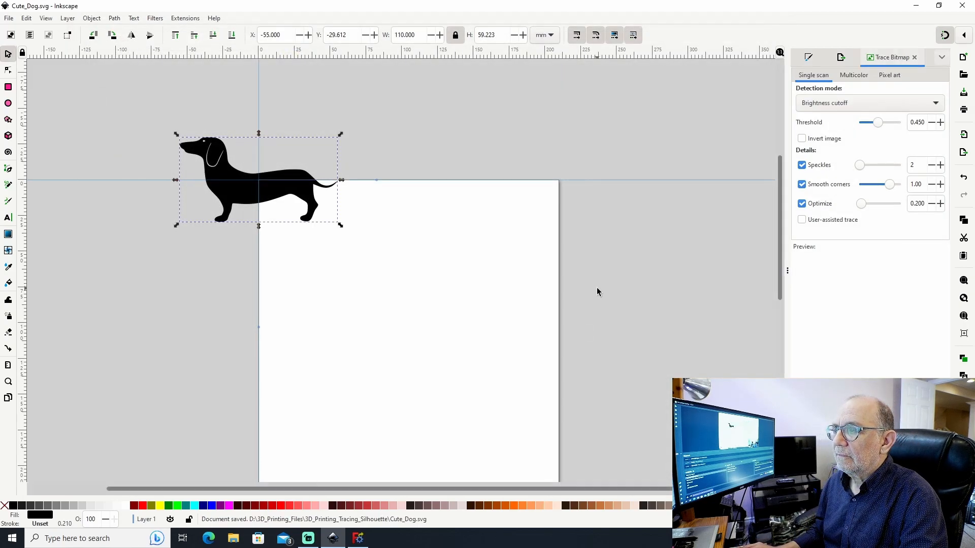
Step: Switch to FreeCAD, start closing the unsaved cats document, and cancel to keep it open
{"action": "key", "text": "alt+Tab"}
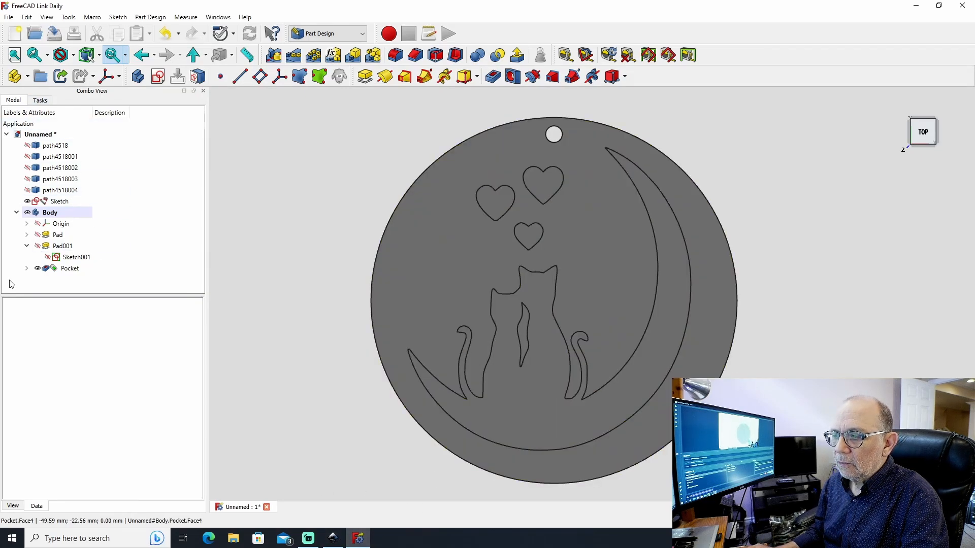
{"action": "left_click", "coordinate": [266, 508]}
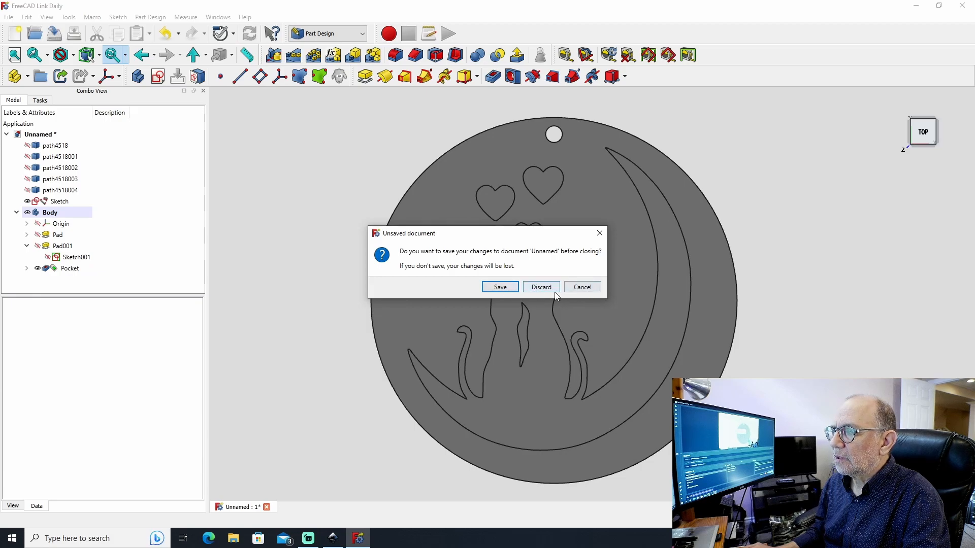
{"action": "left_click", "coordinate": [583, 288]}
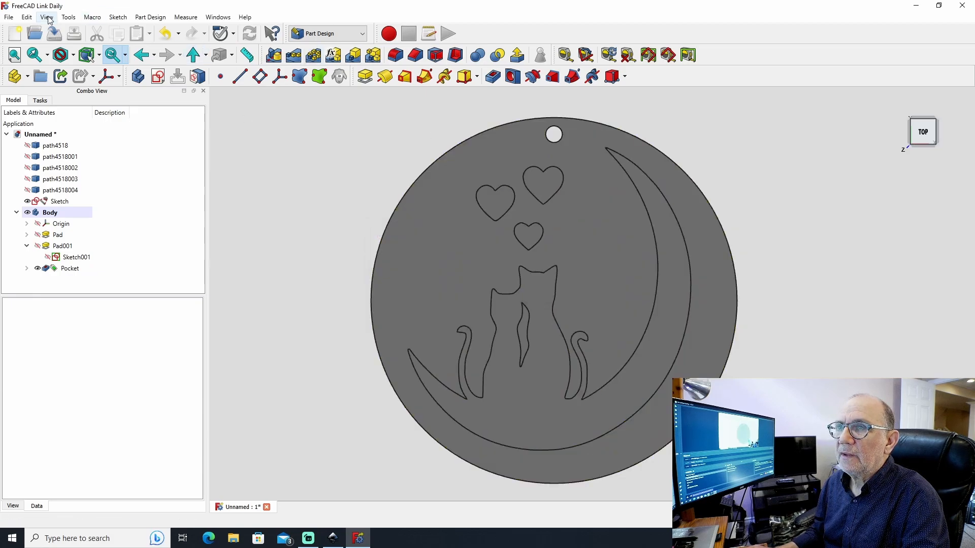
Step: Save the cats-and-moon document as Cute_Cats in the 3D_Printing_Tracing_Silhouette folder and close it
{"action": "left_click", "coordinate": [6, 19]}
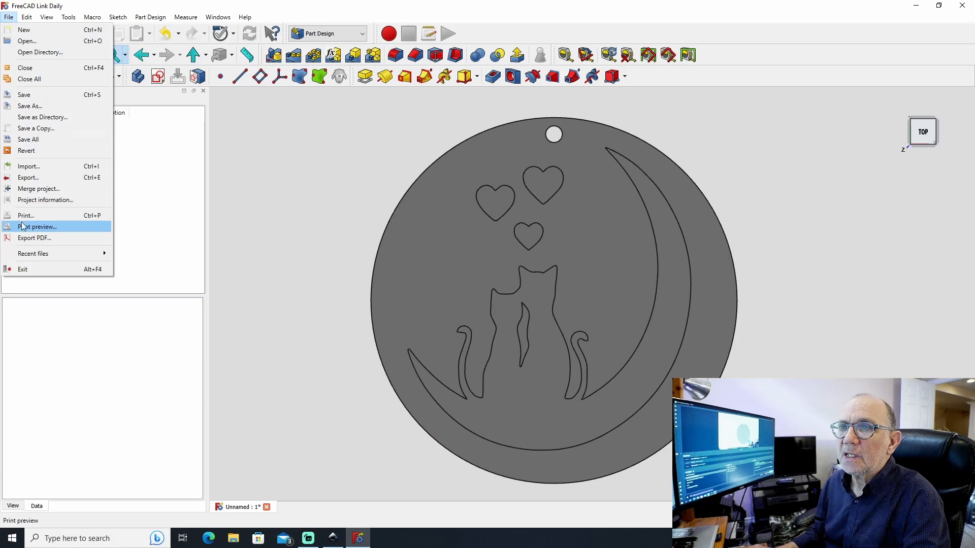
{"action": "left_click", "coordinate": [32, 106]}
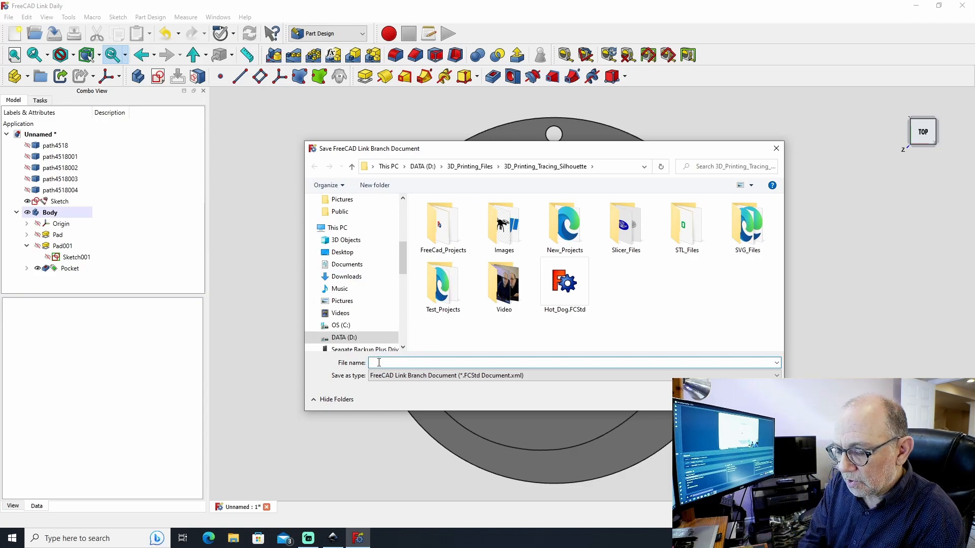
{"action": "type", "text": "Cute_"}
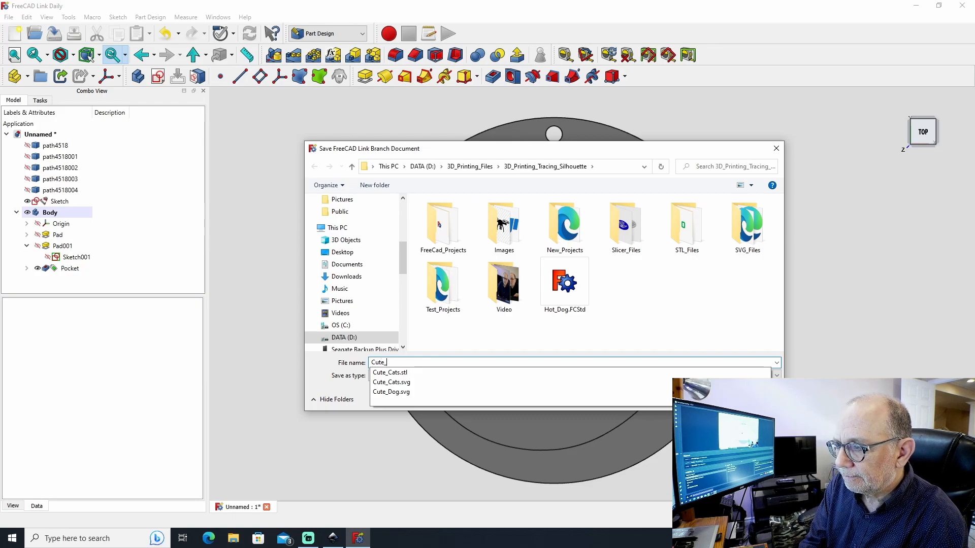
{"action": "type", "text": "Cats"}
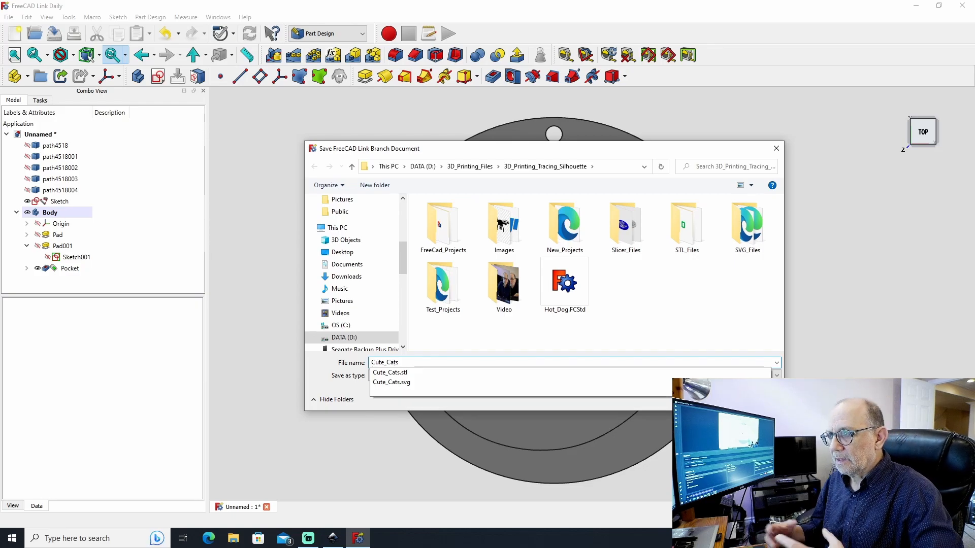
{"action": "key", "text": "Return"}
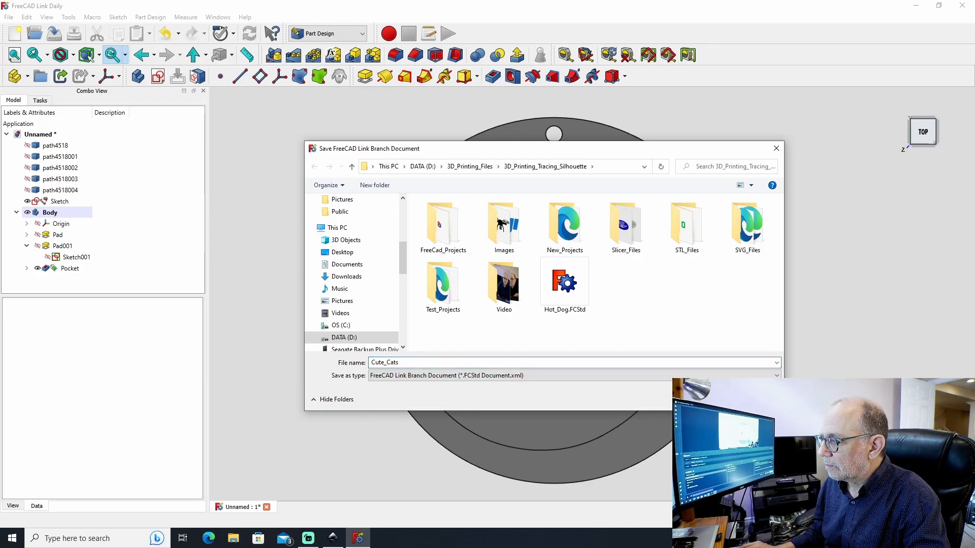
{"action": "key", "text": "Return"}
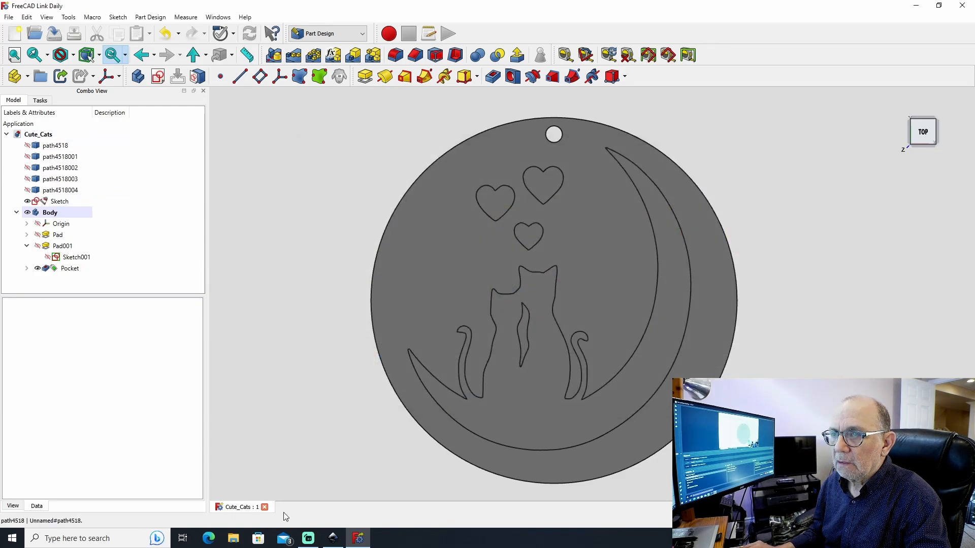
{"action": "left_click", "coordinate": [265, 507]}
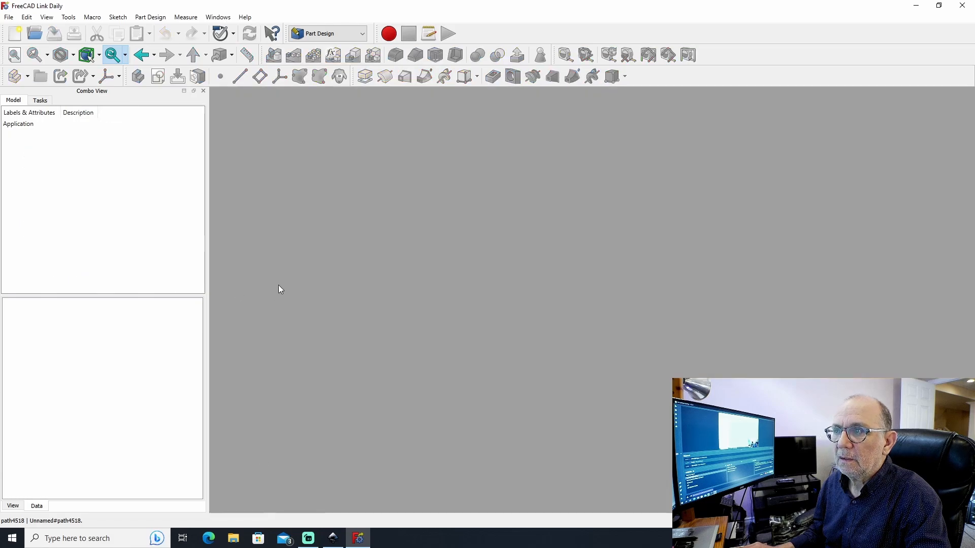
Step: Create a new document and import Cute_Dog.svg into it as SVG geometry
{"action": "left_click", "coordinate": [9, 17]}
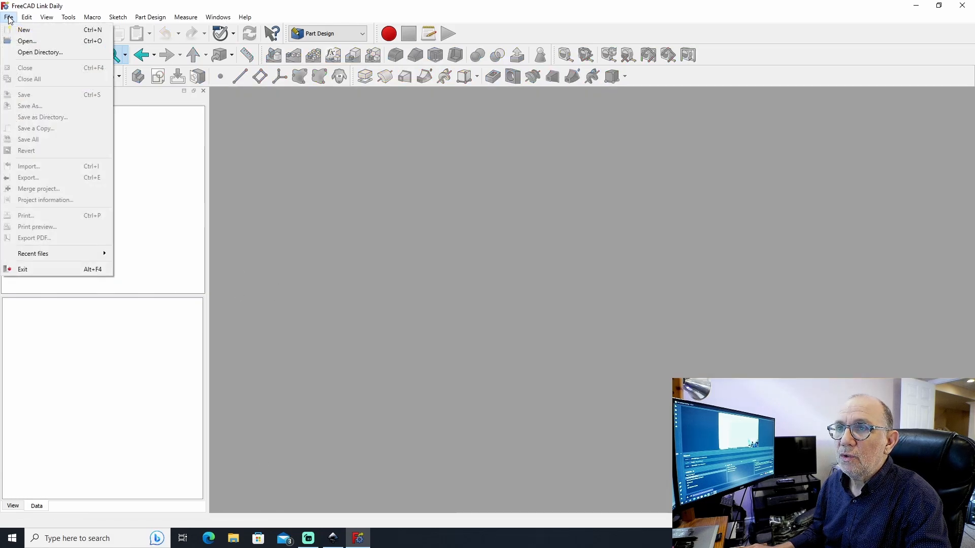
{"action": "left_click", "coordinate": [32, 29]}
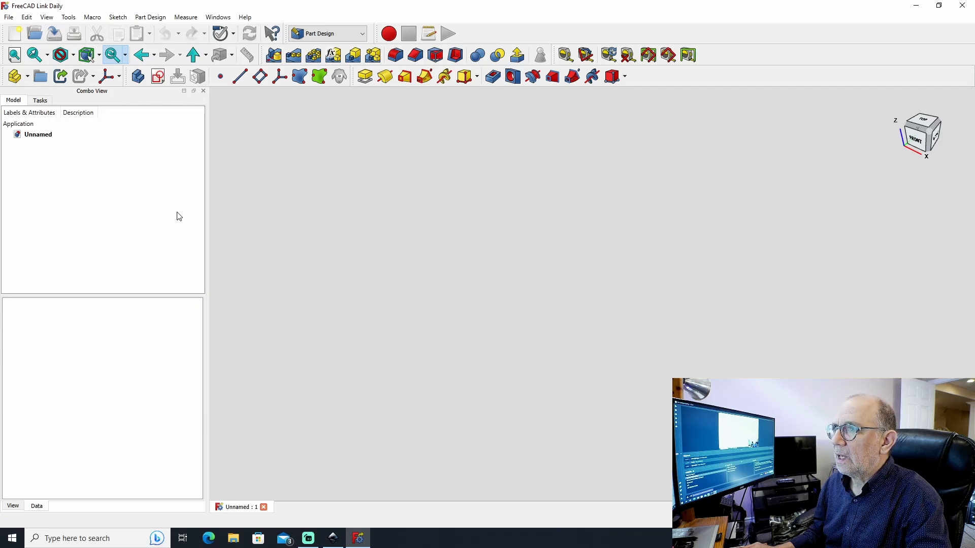
{"action": "left_click", "coordinate": [8, 18]}
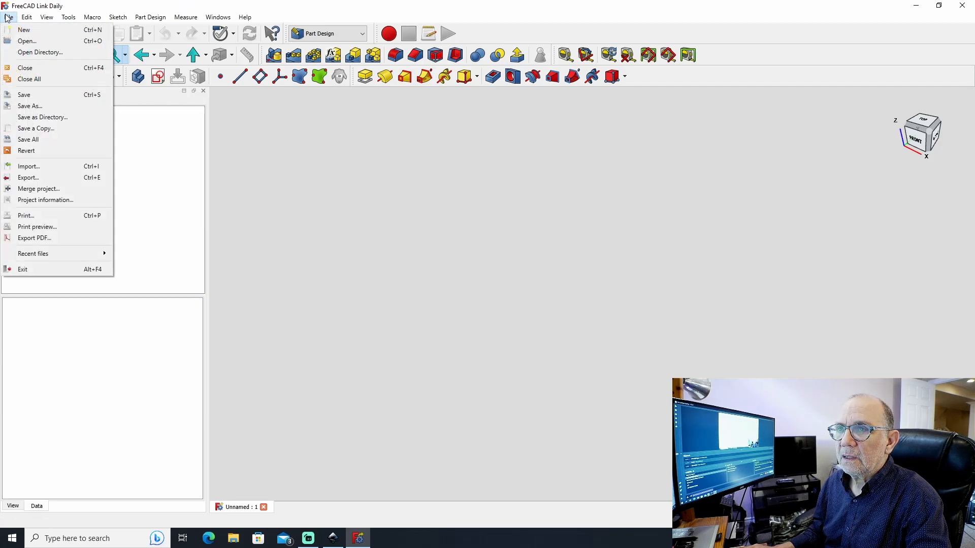
{"action": "left_click", "coordinate": [50, 170]}
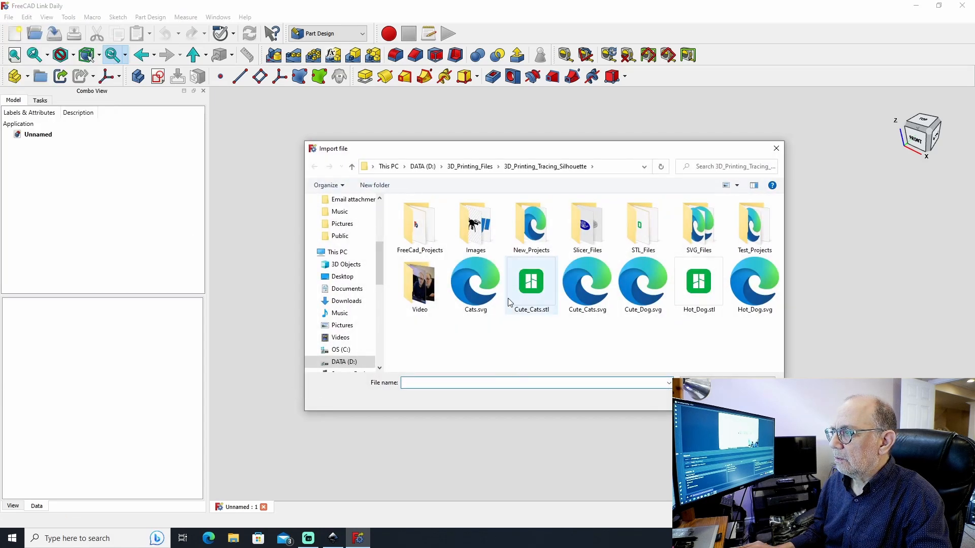
{"action": "double_click", "coordinate": [643, 278]}
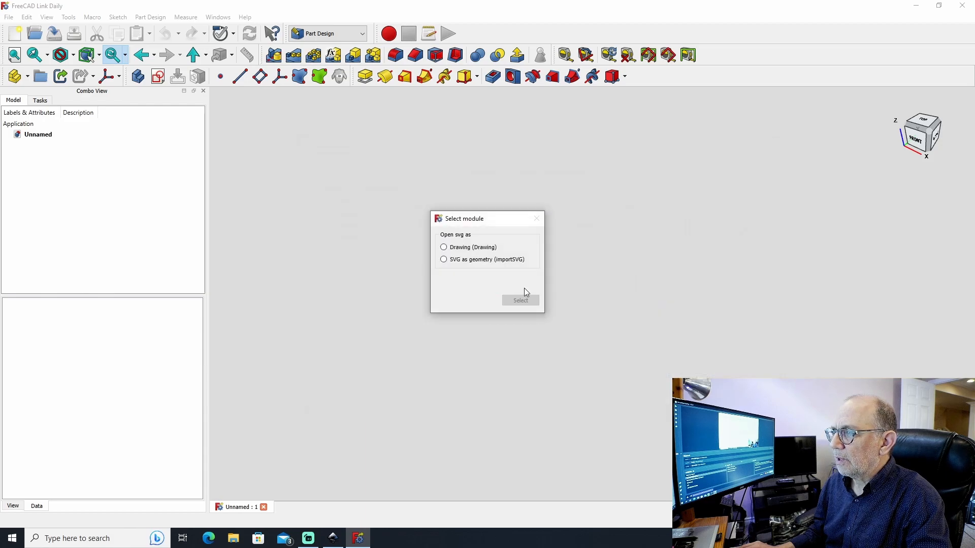
{"action": "left_click", "coordinate": [445, 260]}
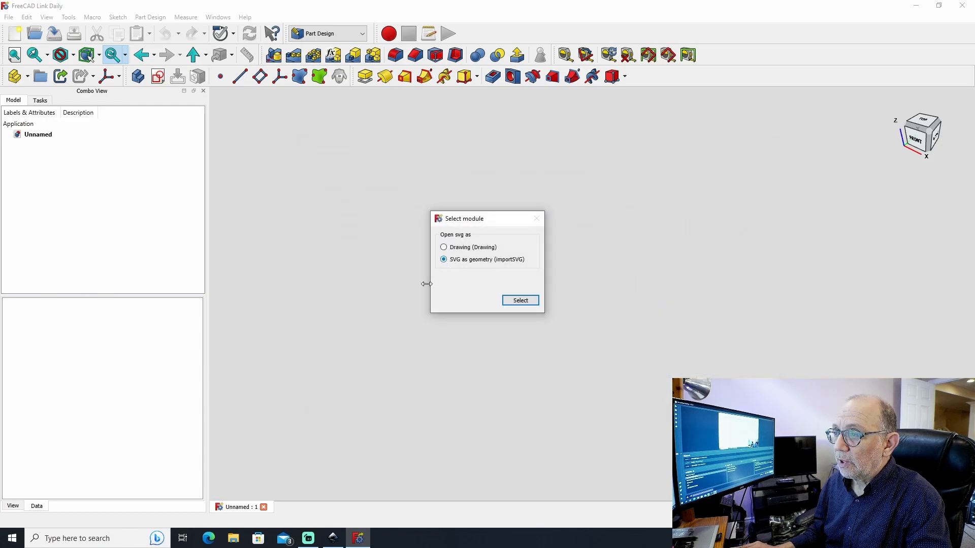
{"action": "left_click", "coordinate": [526, 303]}
Step: Examine which part of the dachshund each of the four imported paths represents
{"action": "middle_click_drag", "start_coordinate": [759, 206], "coordinate": [496, 145]}
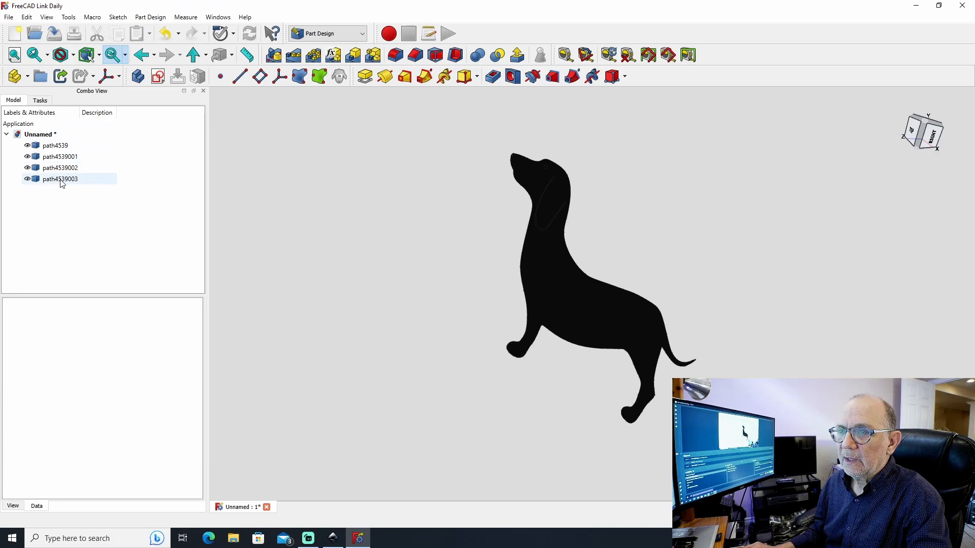
{"action": "middle_click_drag", "start_coordinate": [682, 194], "coordinate": [650, 187]}
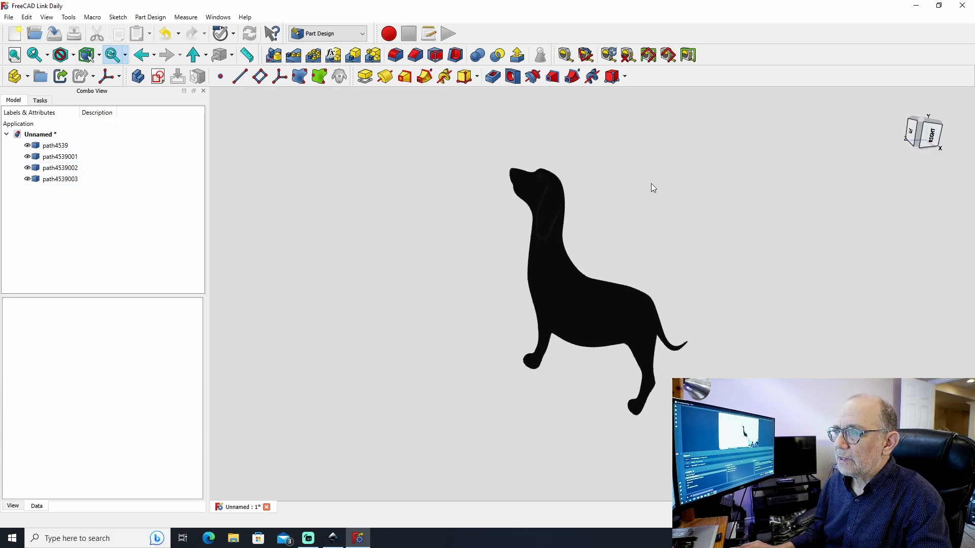
{"action": "left_click", "coordinate": [50, 147]}
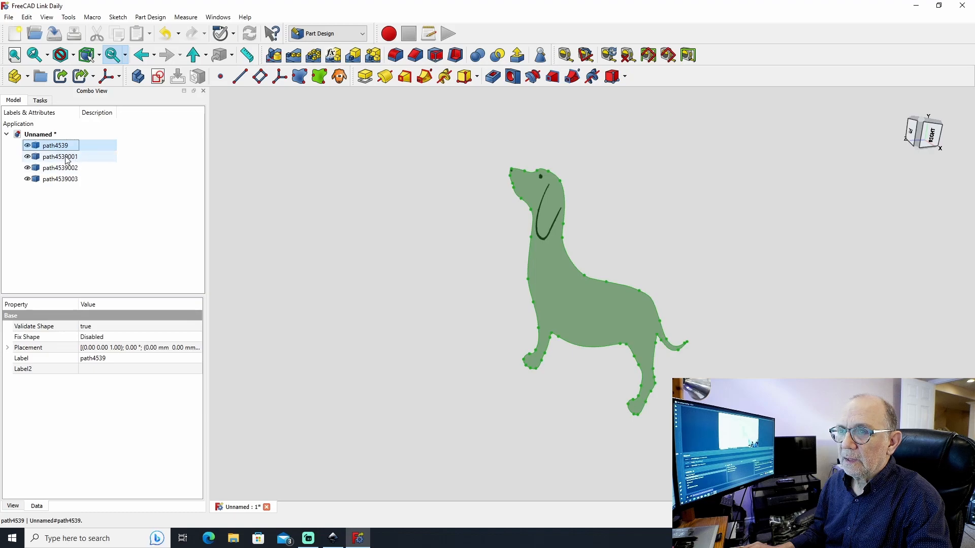
{"action": "left_click", "coordinate": [63, 157]}
{"action": "left_click", "coordinate": [64, 169]}
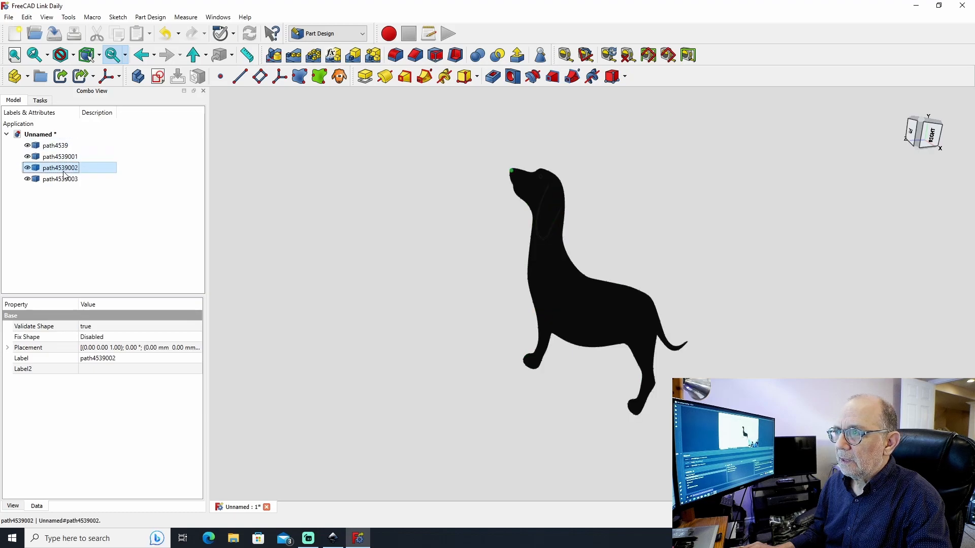
{"action": "left_click", "coordinate": [63, 180]}
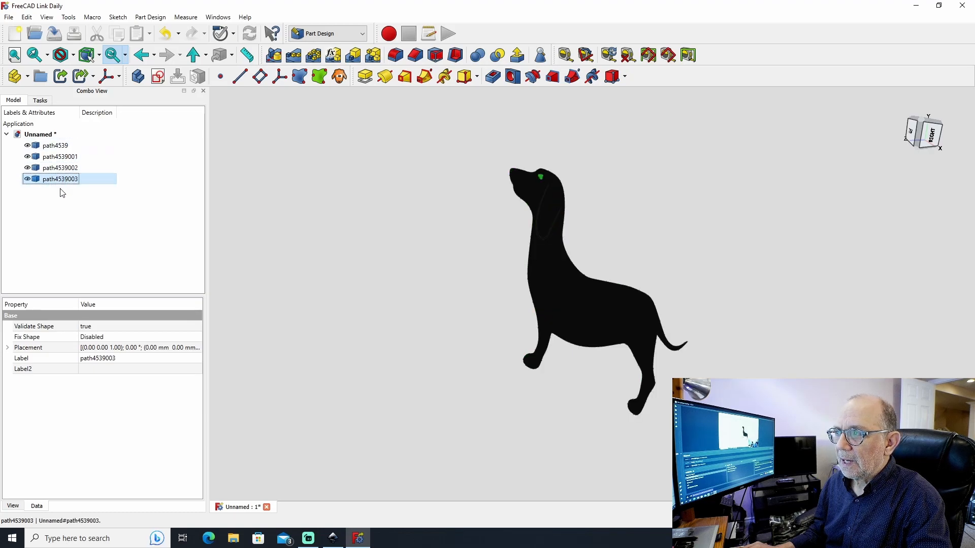
{"action": "left_click", "coordinate": [52, 147]}
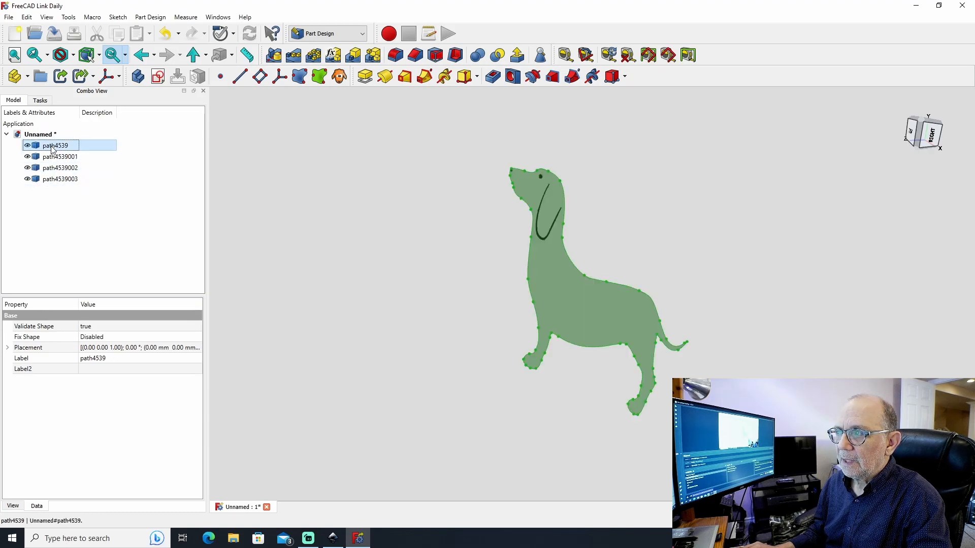
{"action": "left_click", "coordinate": [348, 198]}
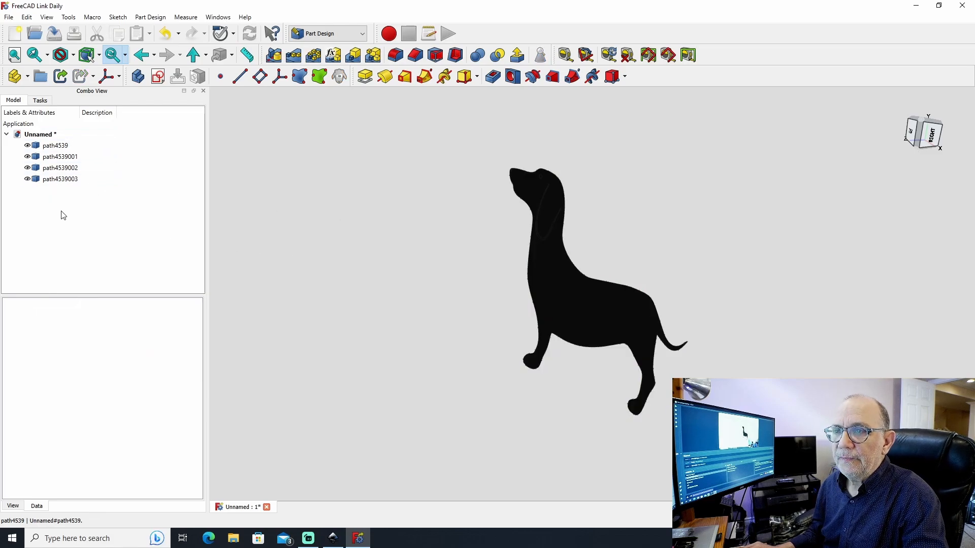
Step: Convert all four imported dachshund paths into a single sketch with the Draft workbench, viewed from the top
{"action": "left_click_drag", "start_coordinate": [62, 179], "coordinate": [67, 148]}
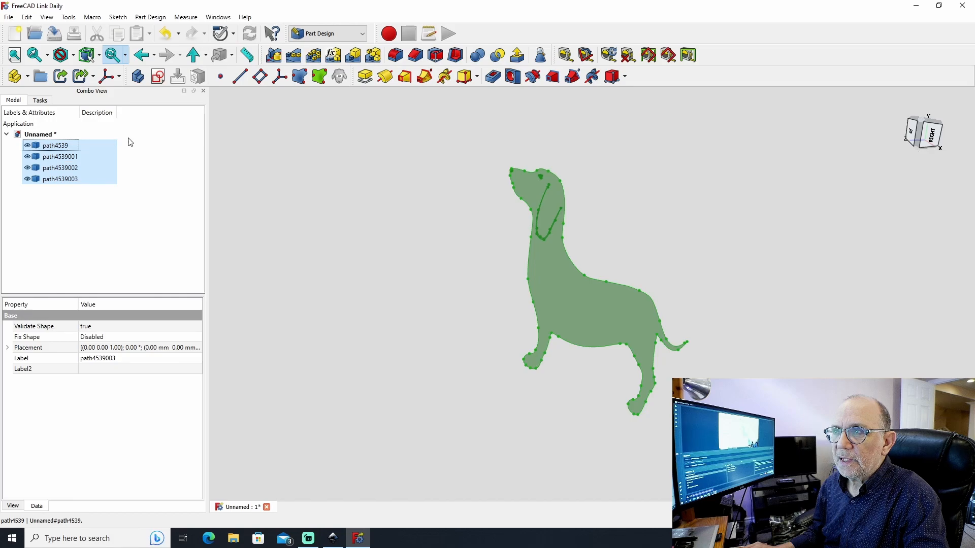
{"action": "left_click", "coordinate": [362, 39]}
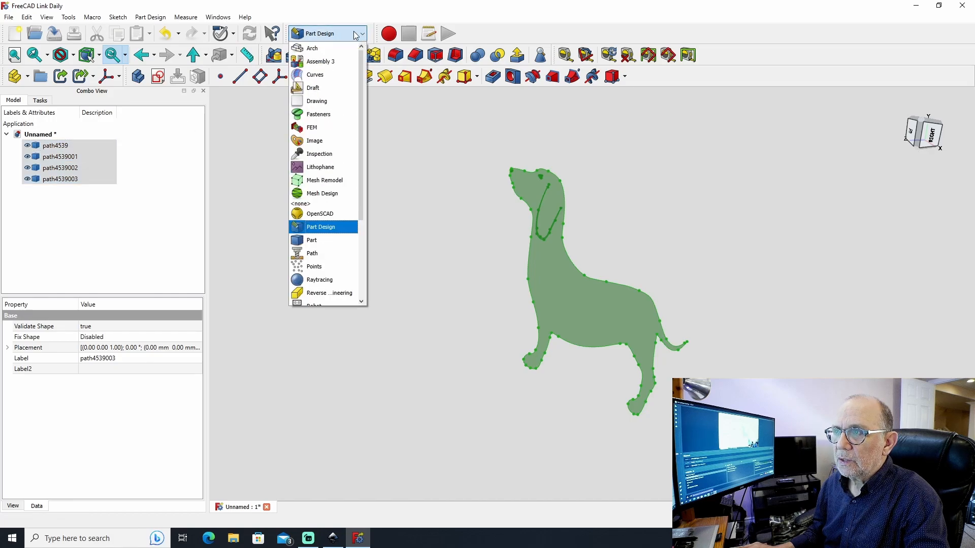
{"action": "left_click", "coordinate": [335, 89]}
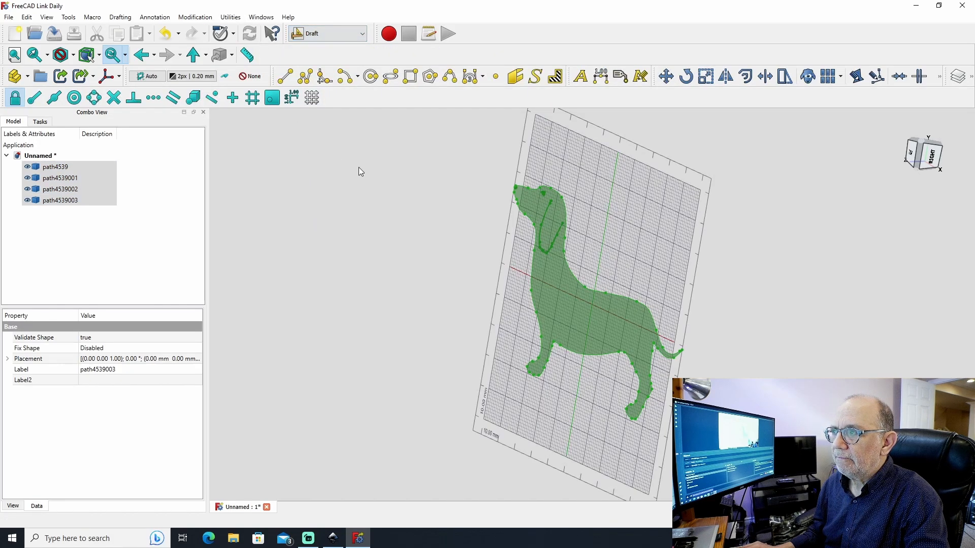
{"action": "left_click", "coordinate": [912, 156]}
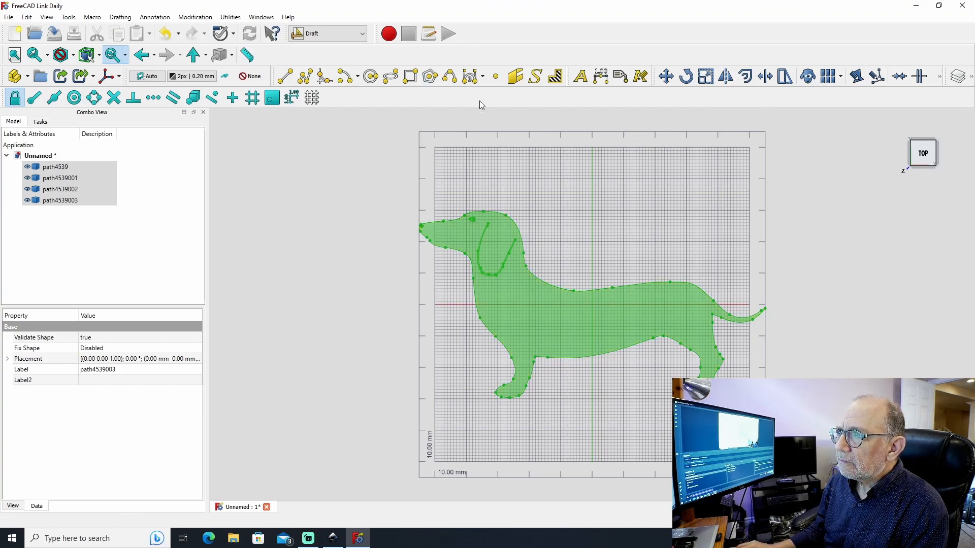
{"action": "left_click", "coordinate": [938, 79]}
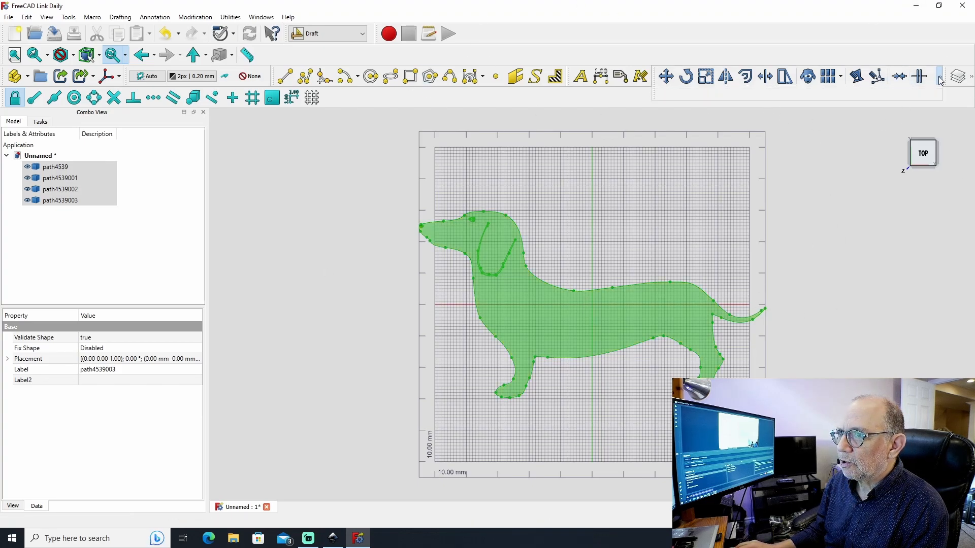
{"action": "left_click", "coordinate": [939, 79]}
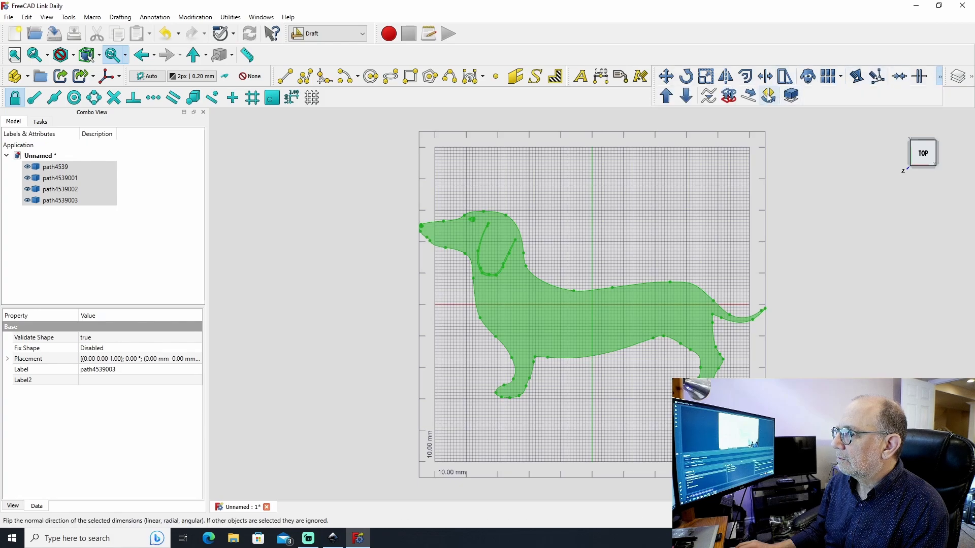
{"action": "left_click", "coordinate": [729, 98]}
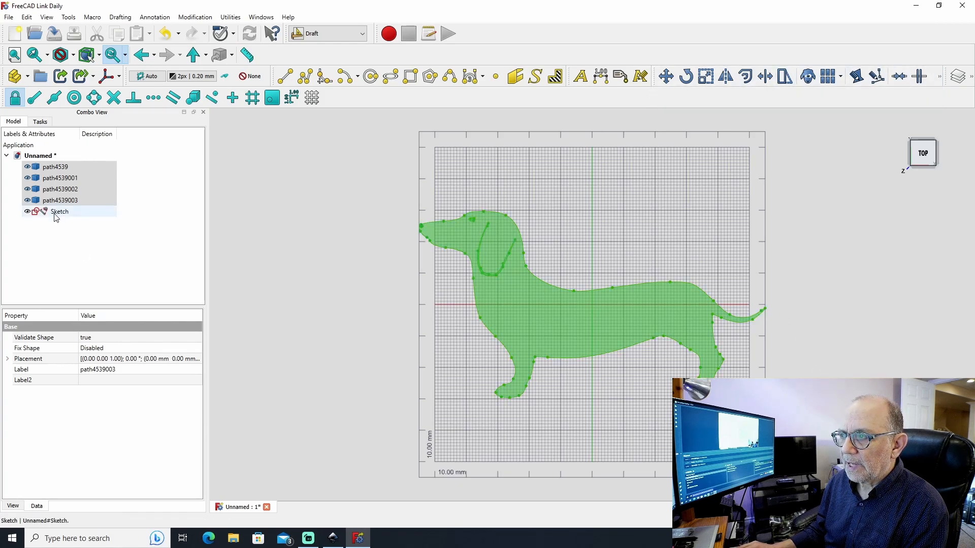
Step: Turn off the Draft grid, return to the Part Design workbench, and hide the four original dachshund paths
{"action": "left_click", "coordinate": [312, 97]}
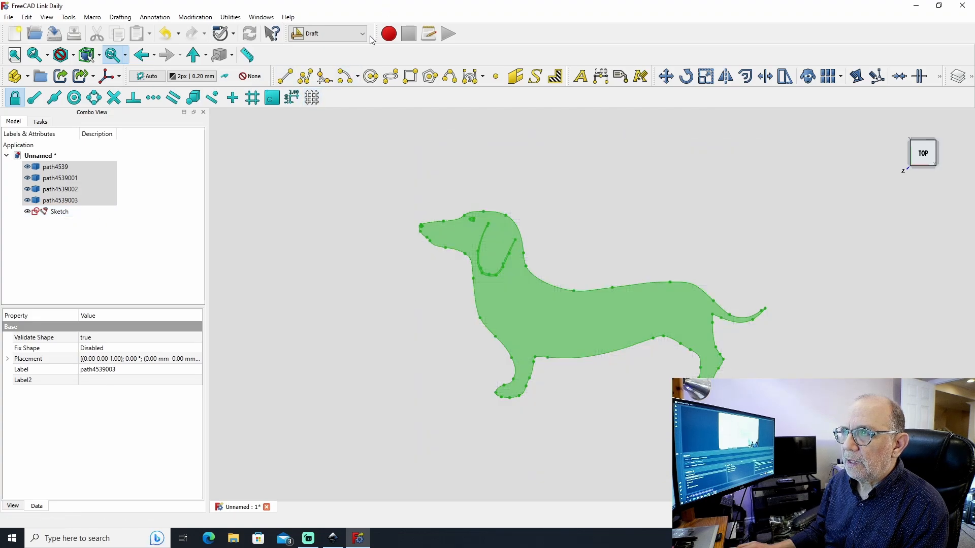
{"action": "left_click", "coordinate": [357, 37]}
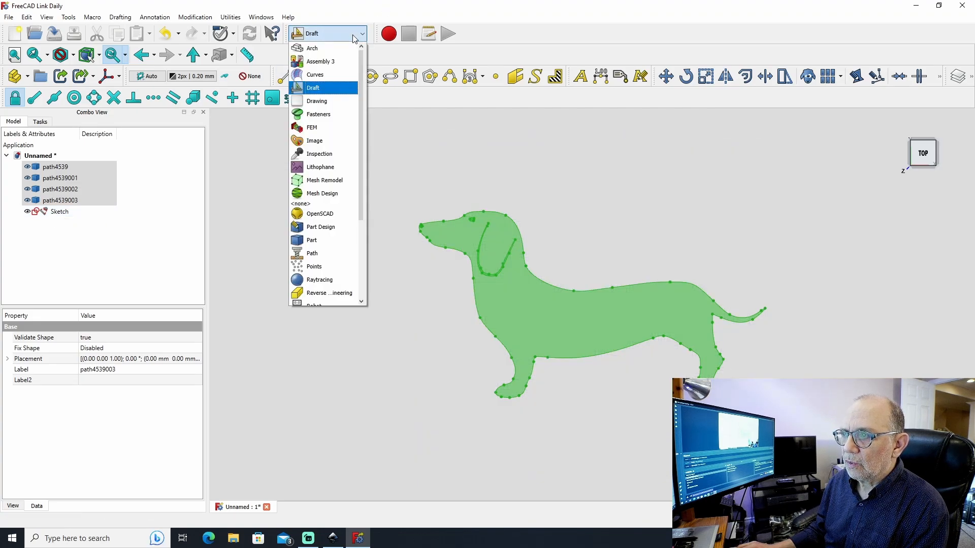
{"action": "left_click", "coordinate": [325, 228]}
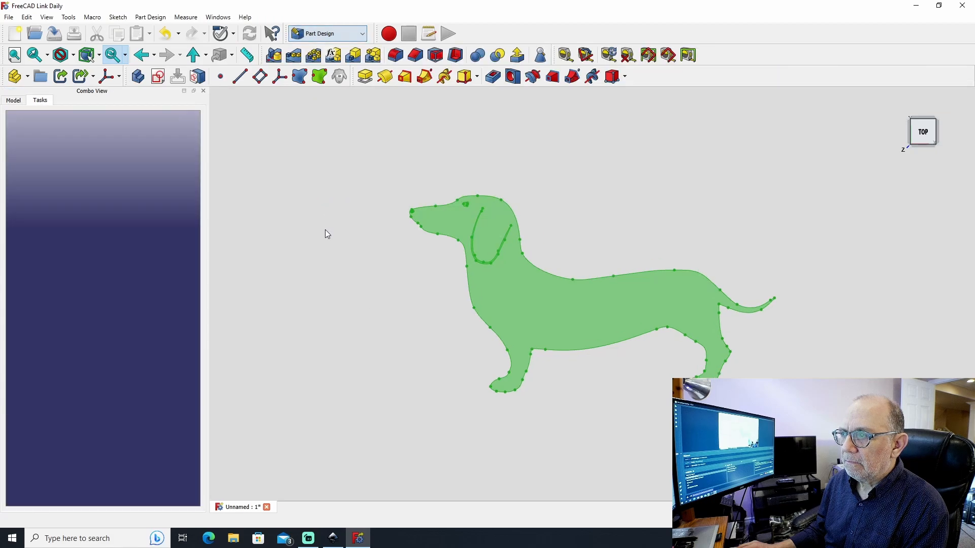
{"action": "left_click", "coordinate": [10, 101]}
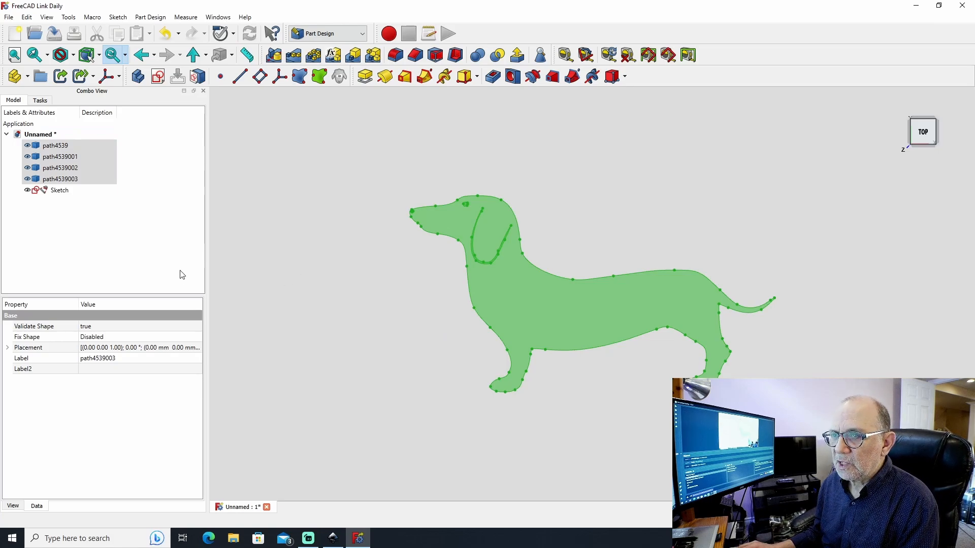
{"action": "key", "text": "space"}
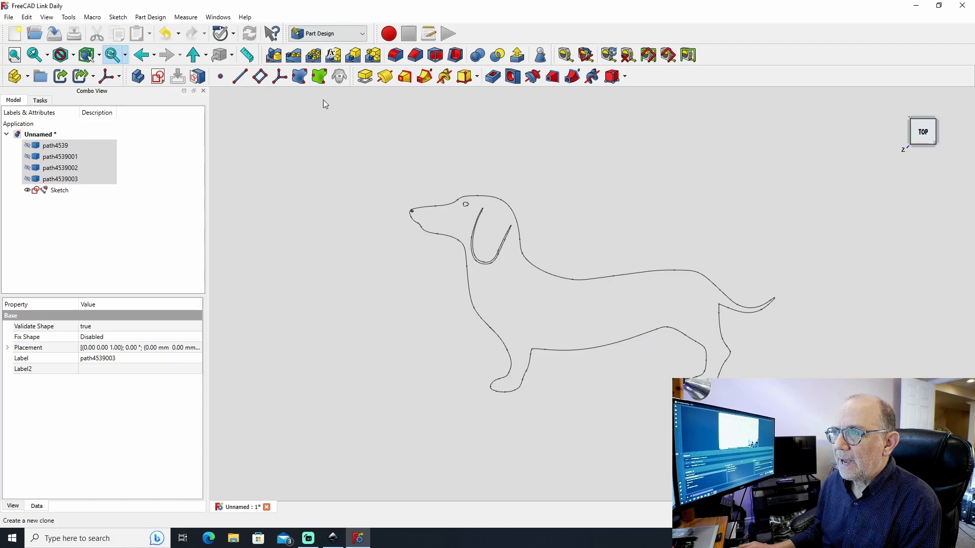
{"action": "left_click", "coordinate": [364, 77]}
{"action": "left_click", "coordinate": [399, 265]}
{"action": "left_click", "coordinate": [552, 331]}
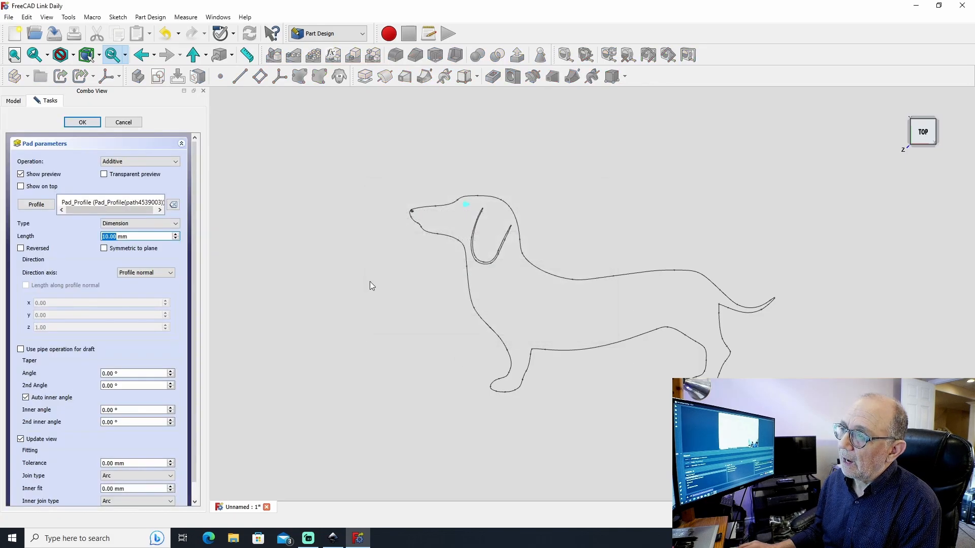
{"action": "left_click", "coordinate": [123, 123]}
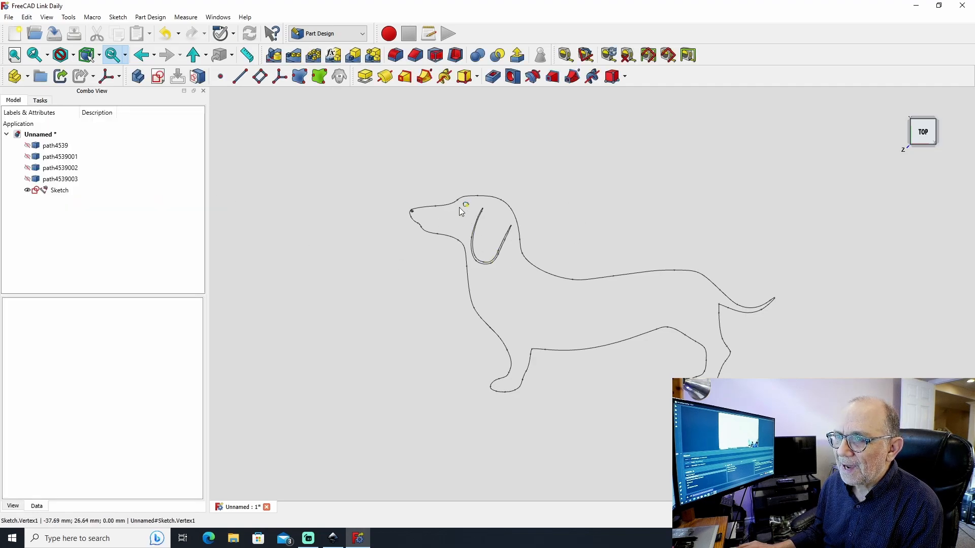
Step: Pad the converted dachshund sketch to a length of 6 mm inside a new body
{"action": "left_click", "coordinate": [57, 192]}
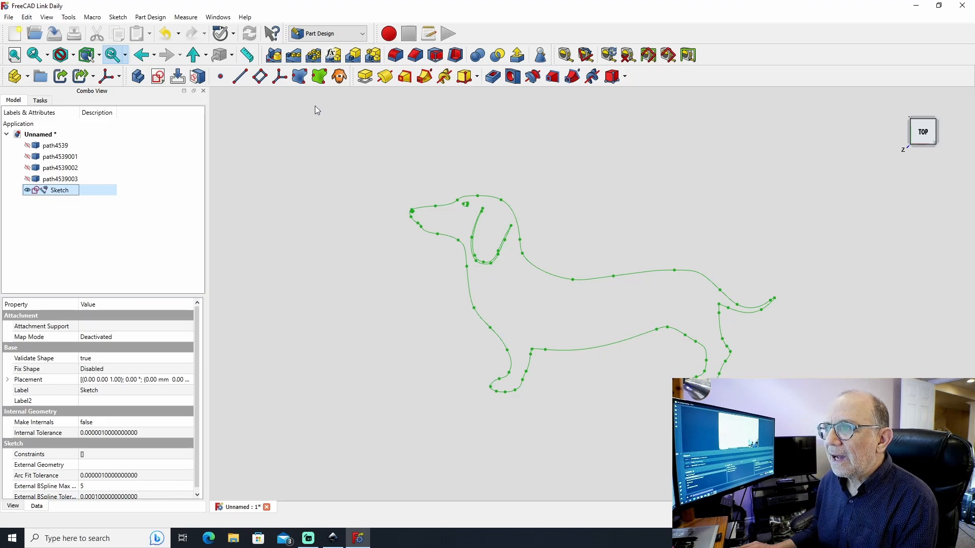
{"action": "left_click", "coordinate": [366, 80]}
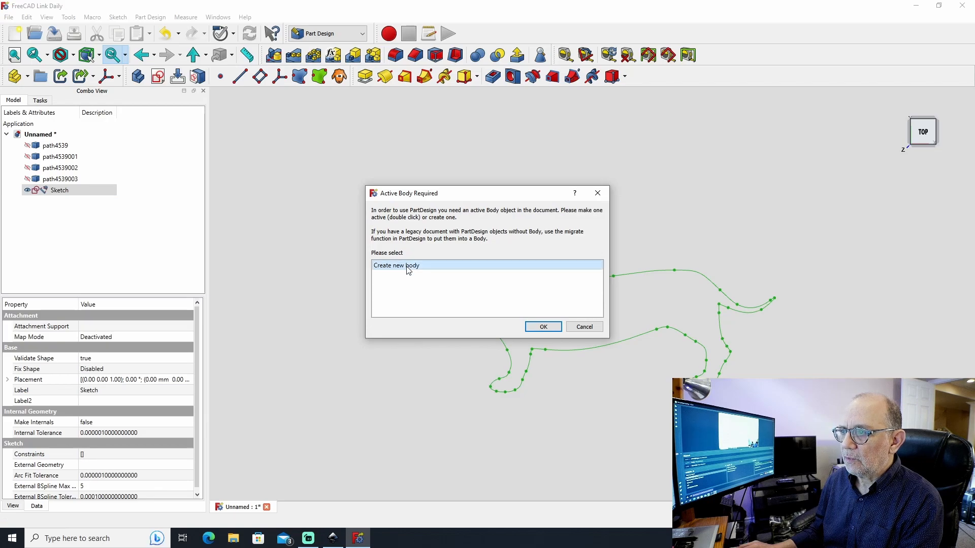
{"action": "left_click", "coordinate": [542, 326]}
{"action": "middle_click_drag", "start_coordinate": [880, 223], "coordinate": [779, 237]}
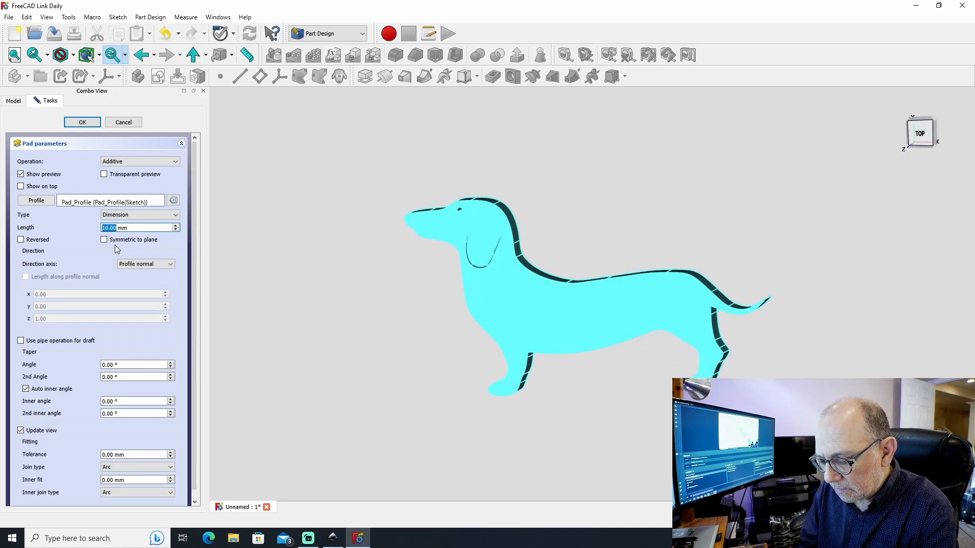
{"action": "left_click", "coordinate": [90, 123]}
{"action": "middle_click_drag", "start_coordinate": [669, 175], "coordinate": [720, 188]}
{"action": "middle_click_drag", "start_coordinate": [355, 232], "coordinate": [327, 234]}
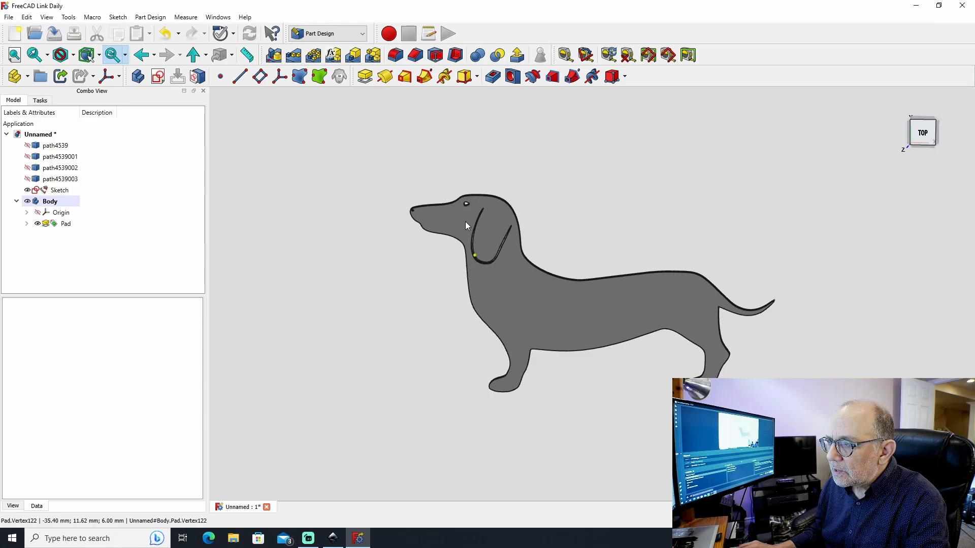
Step: Create a new sketch on the large flat top face of the padded dachshund
{"action": "scroll", "coordinate": [475, 244], "scroll_direction": "up", "scroll_amount": 6}
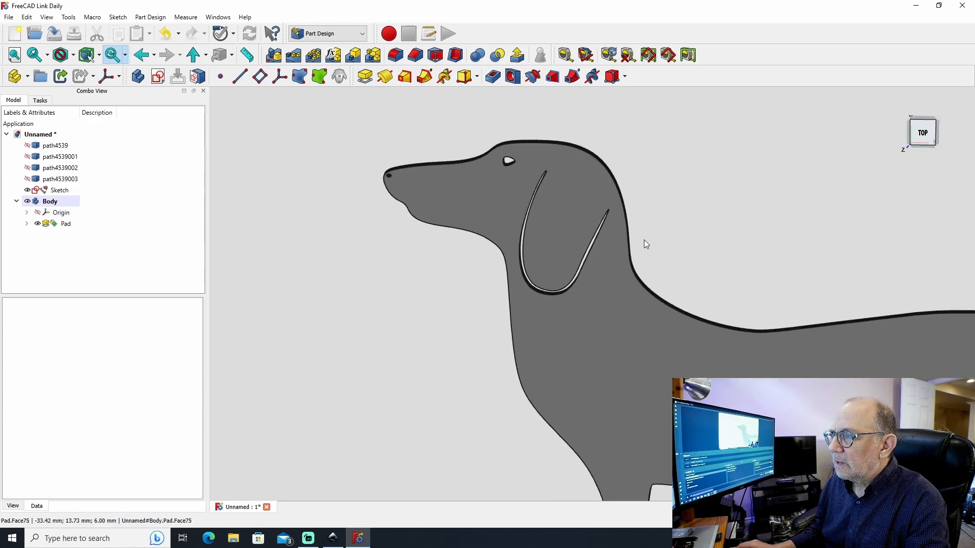
{"action": "scroll", "coordinate": [593, 279], "scroll_direction": "up", "scroll_amount": 2}
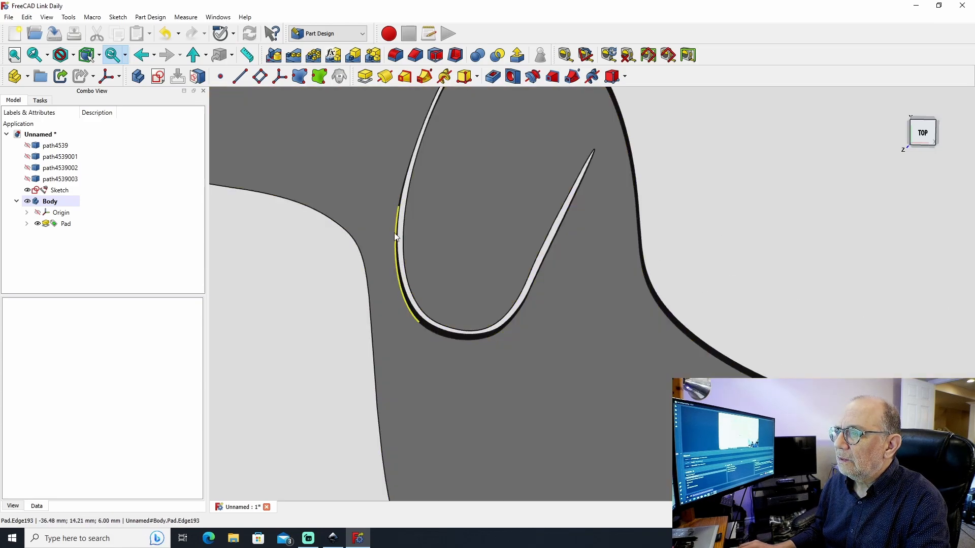
{"action": "scroll", "coordinate": [734, 258], "scroll_direction": "down", "scroll_amount": 7}
{"action": "scroll", "coordinate": [763, 223], "scroll_direction": "up", "scroll_amount": 3}
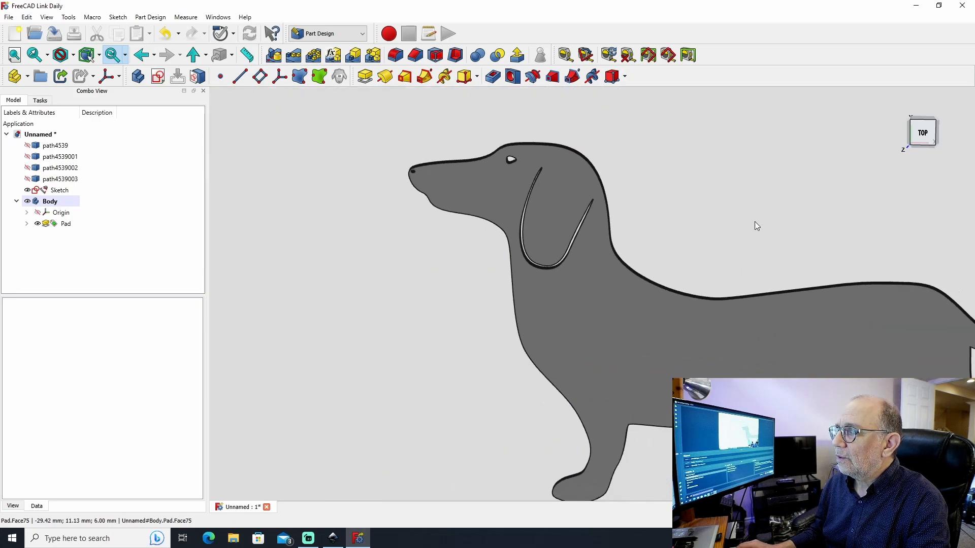
{"action": "scroll", "coordinate": [681, 213], "scroll_direction": "down", "scroll_amount": 1}
{"action": "middle_click_drag", "start_coordinate": [533, 158], "coordinate": [486, 147]}
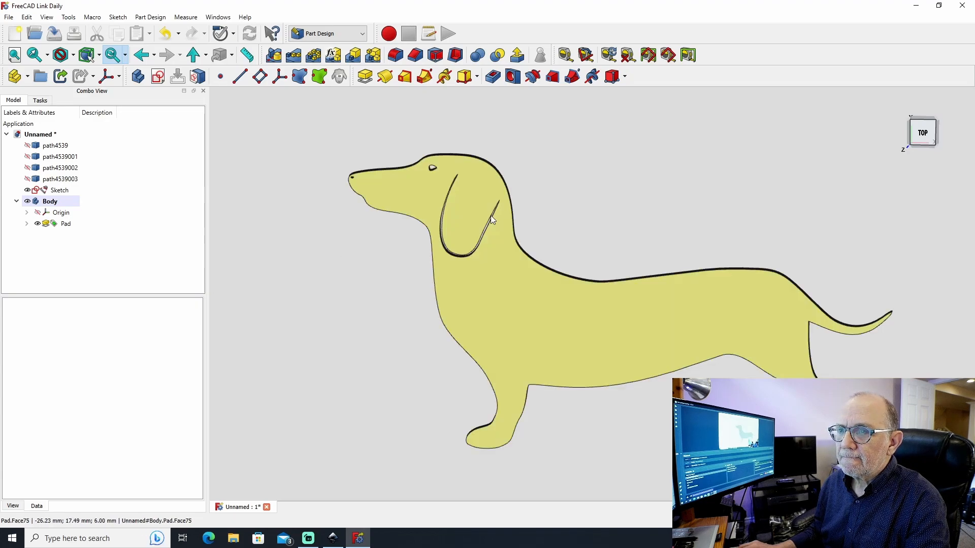
{"action": "left_click", "coordinate": [623, 325]}
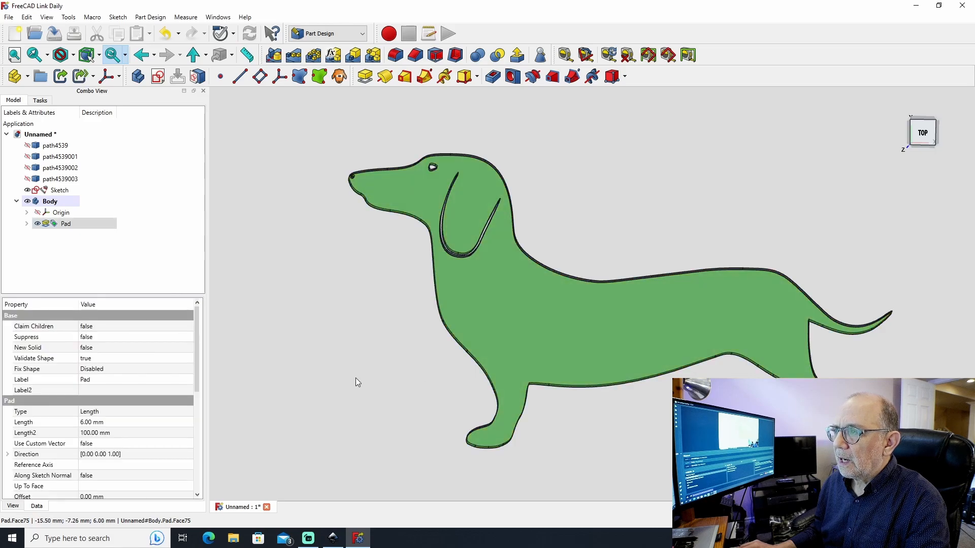
{"action": "left_click", "coordinate": [159, 76]}
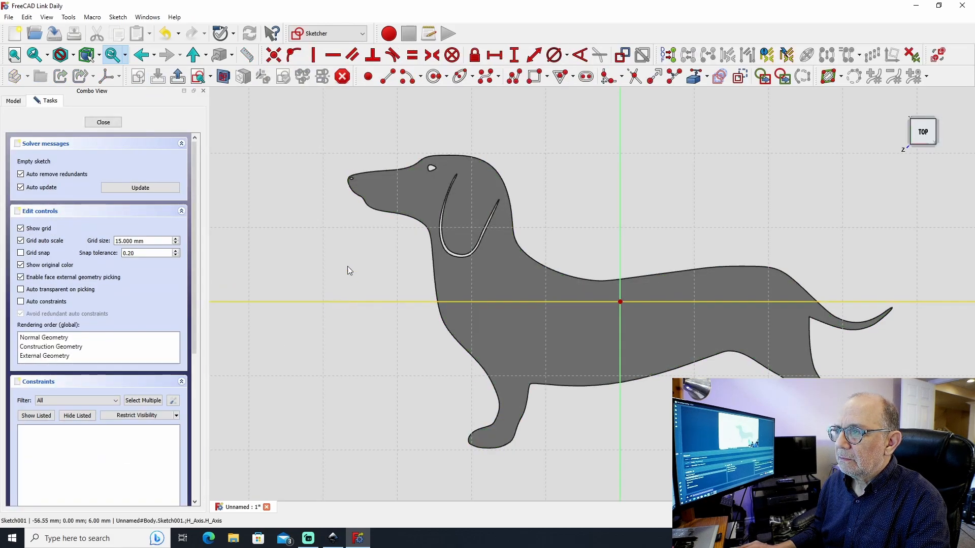
Step: Trace the ear slot with B-spline control points from its upper front tip, around the bottom, to the rear tip
{"action": "left_click", "coordinate": [488, 80]}
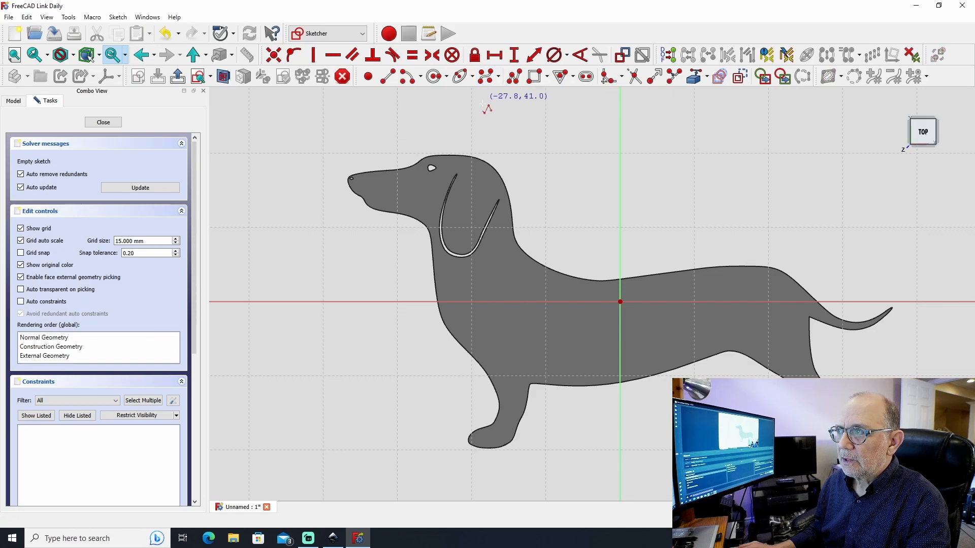
{"action": "scroll", "coordinate": [462, 174], "scroll_direction": "up", "scroll_amount": 3}
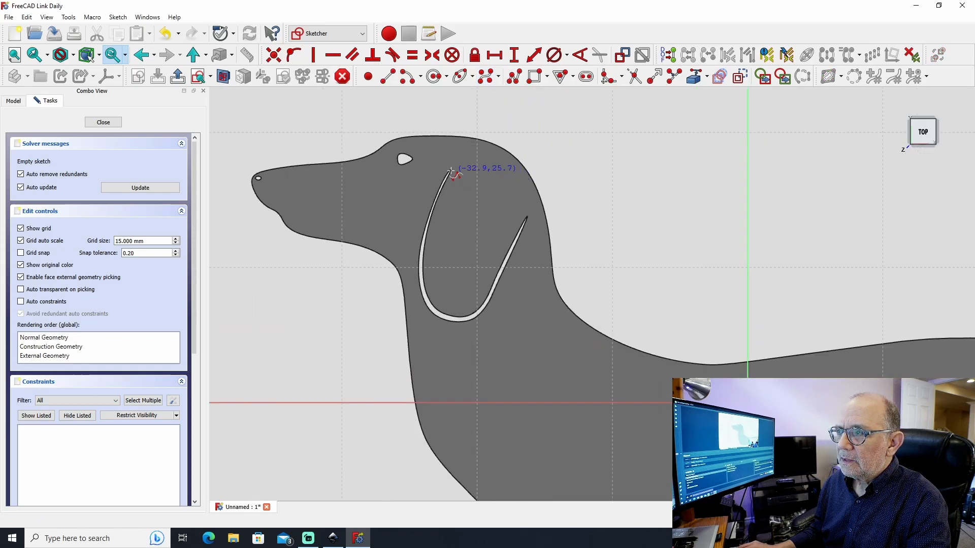
{"action": "left_click", "coordinate": [450, 171]}
{"action": "left_click", "coordinate": [429, 217]}
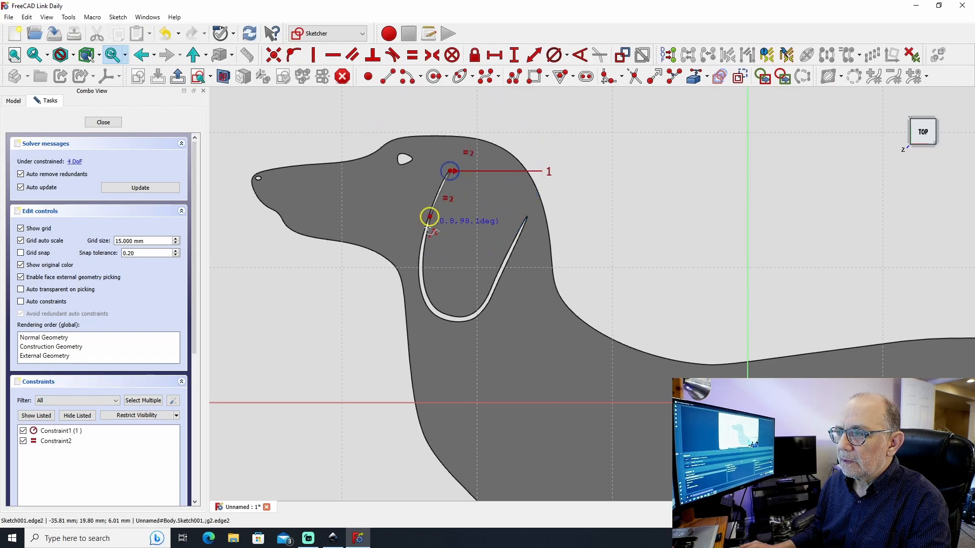
{"action": "left_click", "coordinate": [421, 260]}
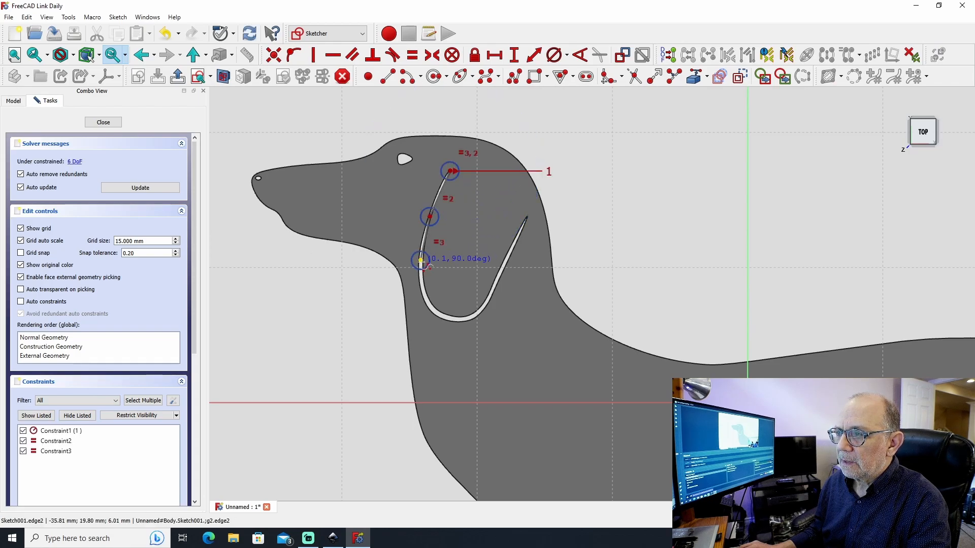
{"action": "left_click", "coordinate": [424, 295]}
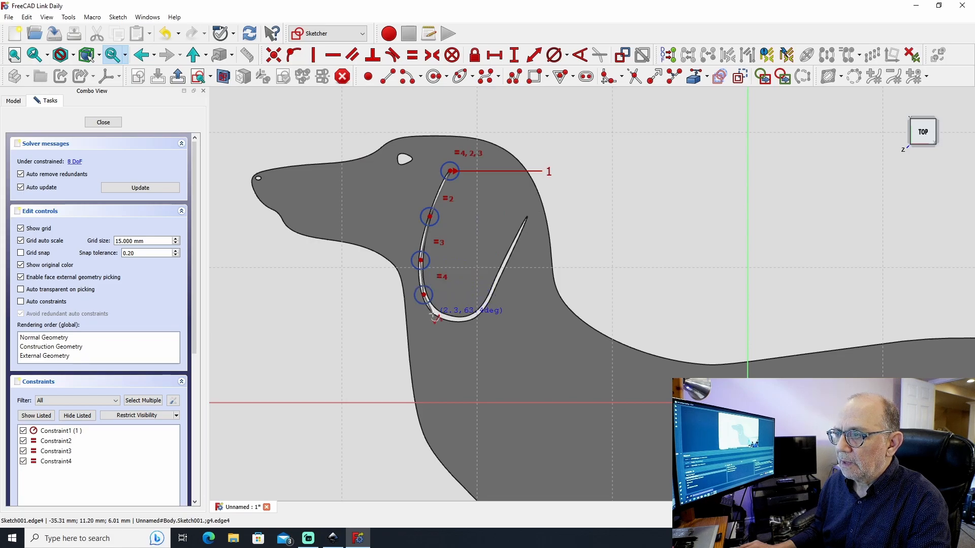
{"action": "left_click", "coordinate": [442, 315]}
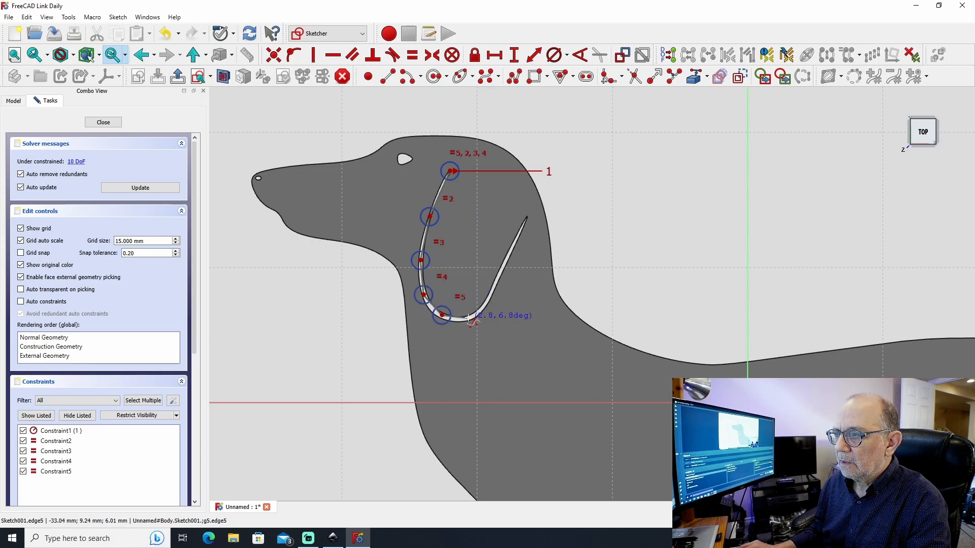
{"action": "left_click", "coordinate": [468, 319]}
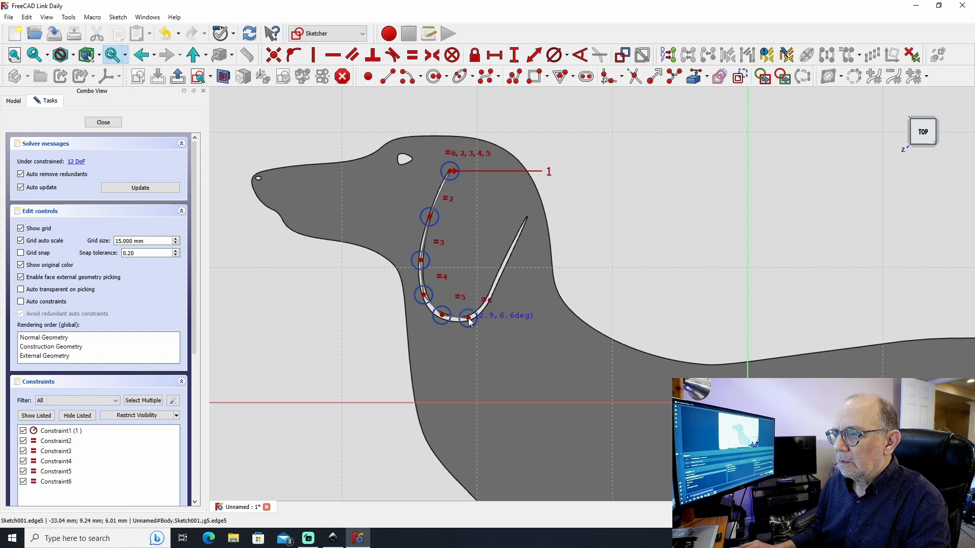
{"action": "left_click", "coordinate": [489, 300]}
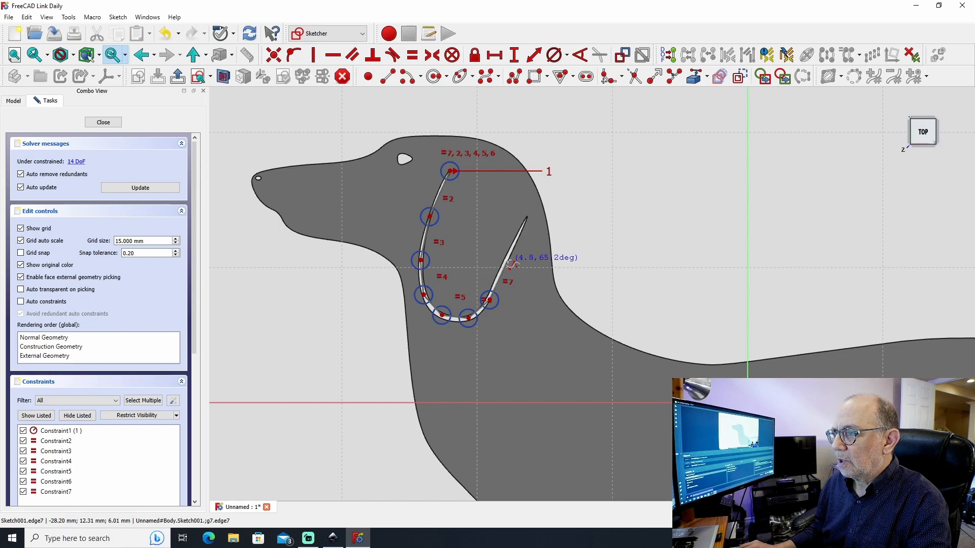
{"action": "left_click", "coordinate": [508, 261]}
{"action": "left_click", "coordinate": [523, 227]}
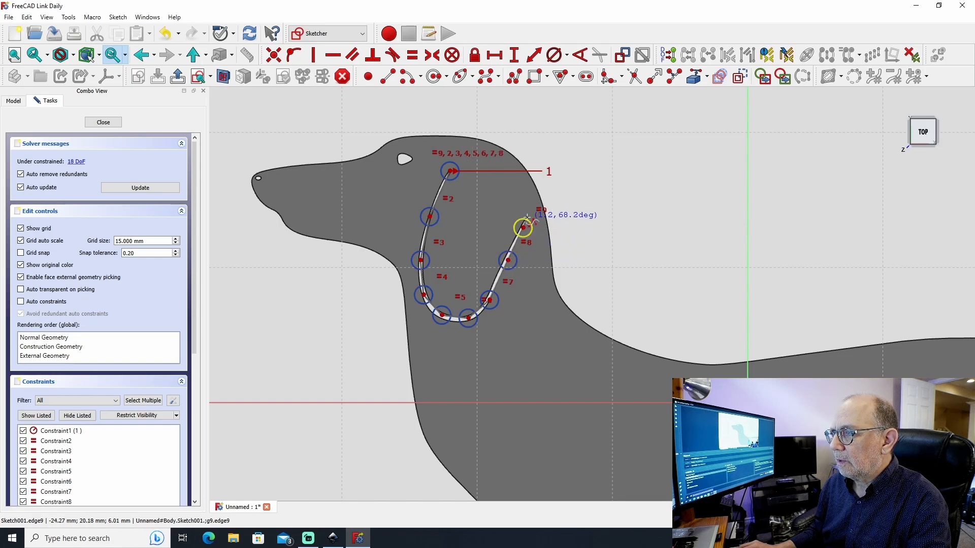
{"action": "left_click", "coordinate": [527, 218]}
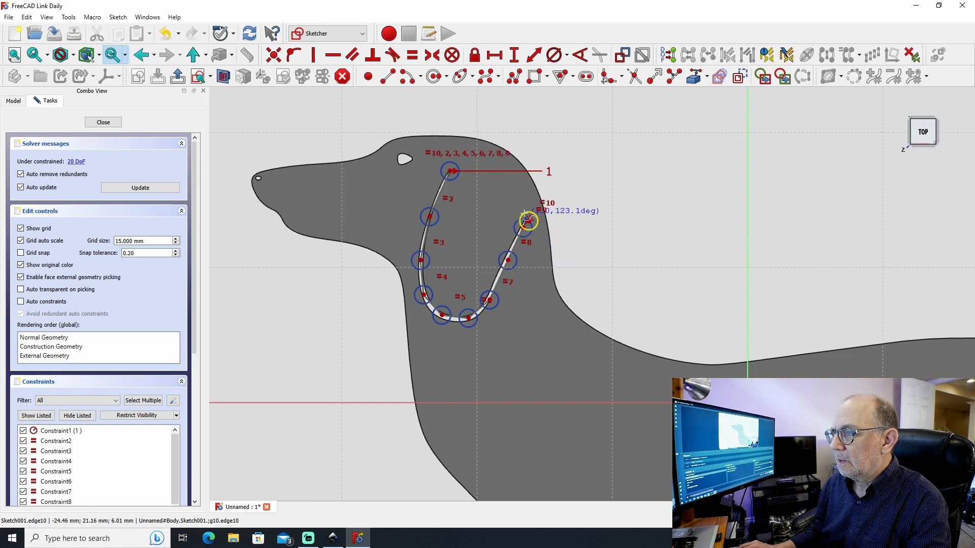
Step: Continue the B-spline across the top of the ear back to its start point and finish the curve
{"action": "left_click", "coordinate": [501, 187]}
{"action": "scroll", "coordinate": [449, 171], "scroll_direction": "up", "scroll_amount": 3}
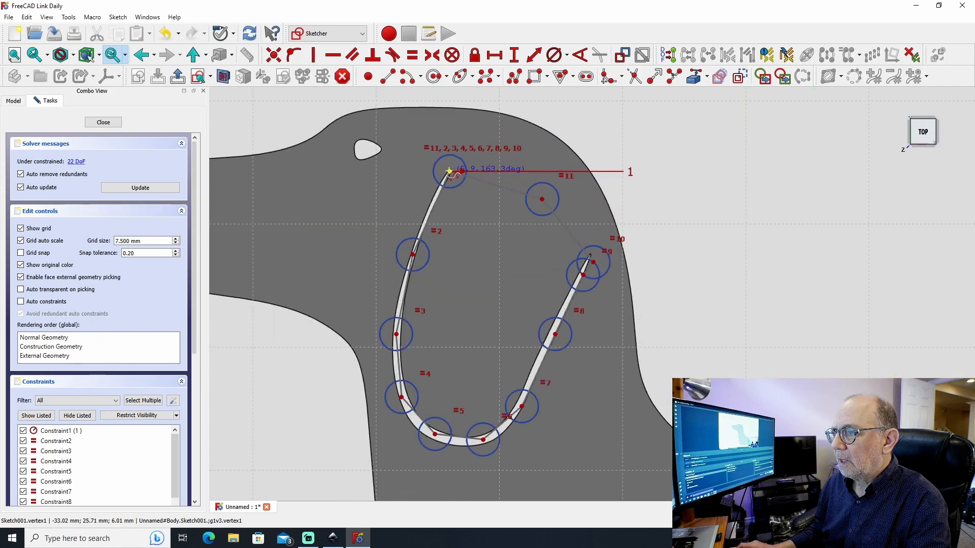
{"action": "scroll", "coordinate": [450, 171], "scroll_direction": "up", "scroll_amount": 2}
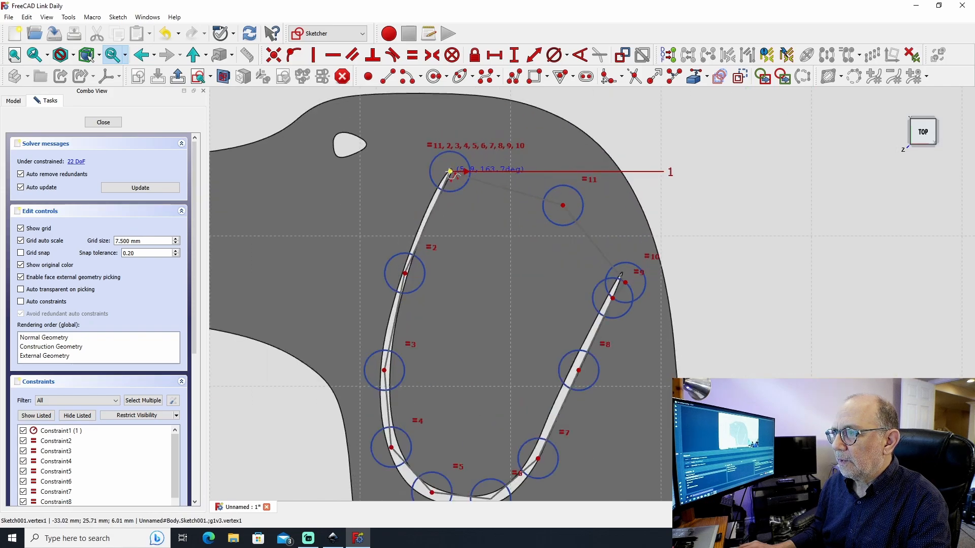
{"action": "left_click", "coordinate": [450, 171]}
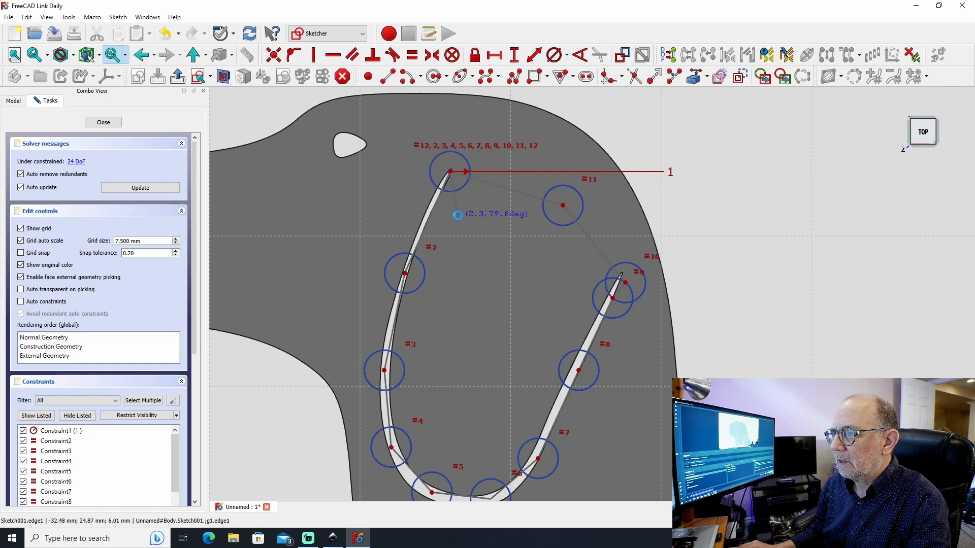
{"action": "right_click", "coordinate": [472, 283]}
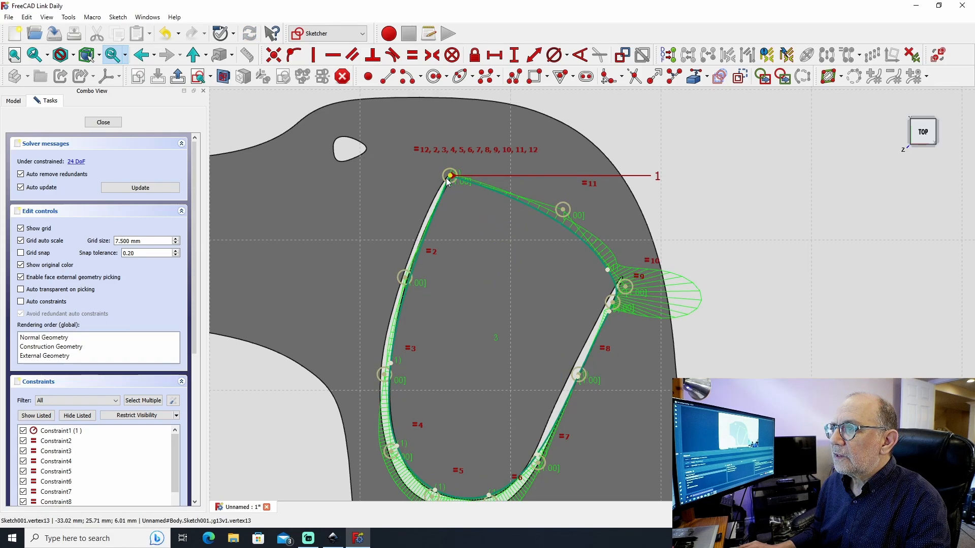
Step: Make the B-spline's two endpoints coincident, move the joined point back to the ear's front tip, and close the sketch
{"action": "mouse_move", "coordinate": [450, 173]}
{"action": "left_mouse_down"}
{"action": "mouse_move", "coordinate": [410, 168]}
{"action": "mouse_move", "coordinate": [431, 177]}
{"action": "mouse_move", "coordinate": [429, 168]}
{"action": "left_mouse_up"}
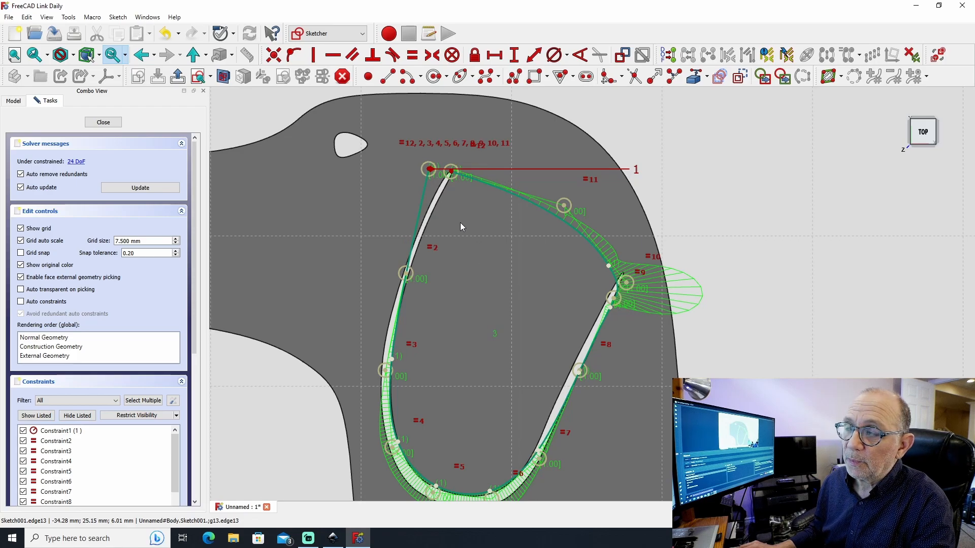
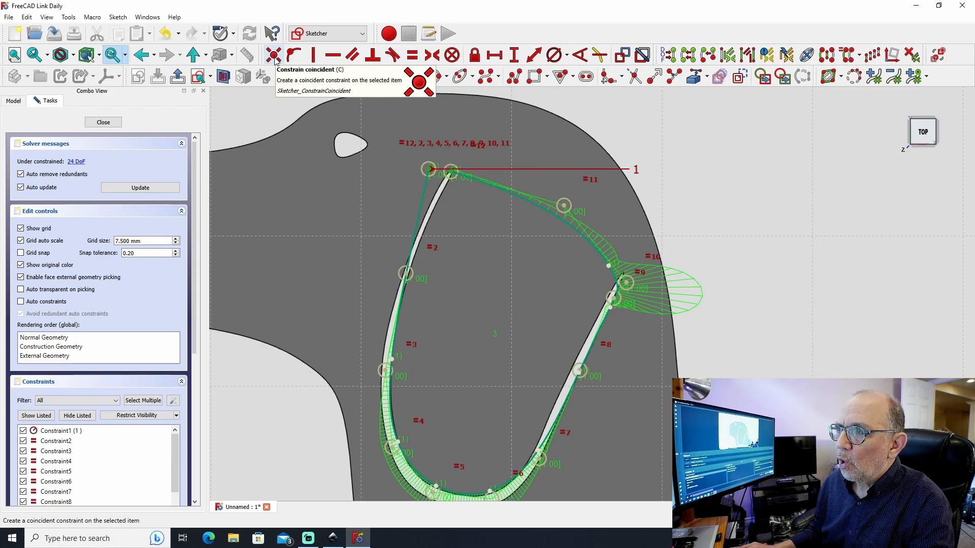
{"action": "left_click", "coordinate": [274, 56]}
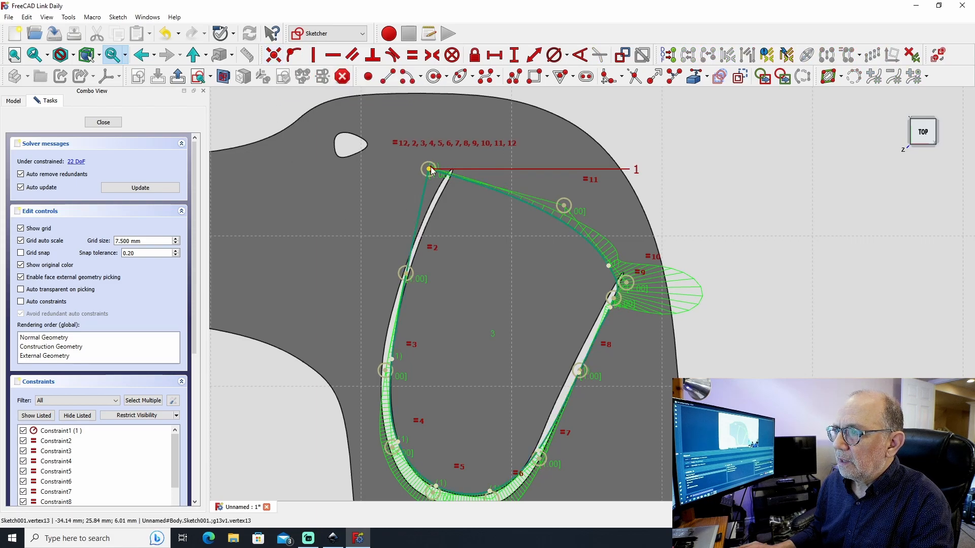
{"action": "left_click_drag", "start_coordinate": [430, 172], "coordinate": [451, 179]}
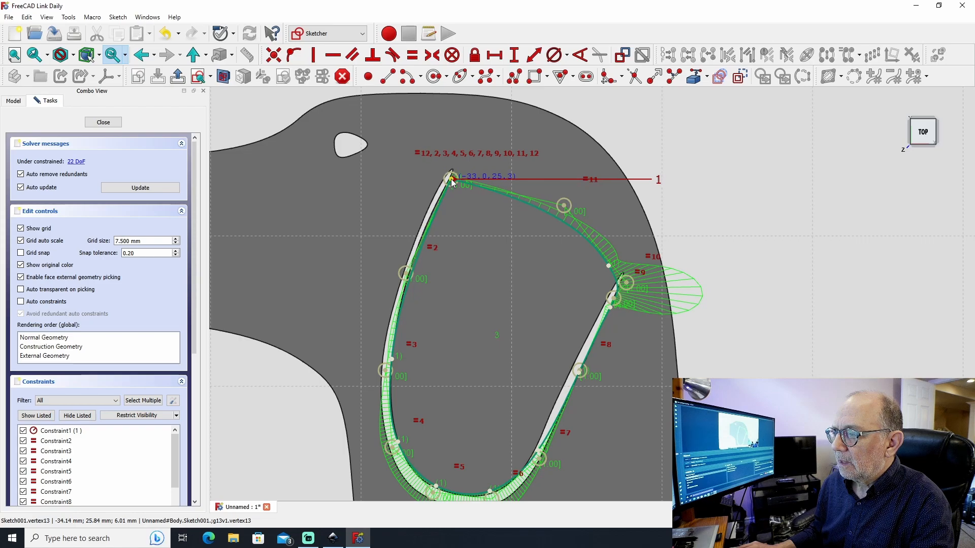
{"action": "scroll", "coordinate": [694, 314], "scroll_direction": "down", "scroll_amount": 3}
{"action": "scroll", "coordinate": [721, 323], "scroll_direction": "up", "scroll_amount": 2}
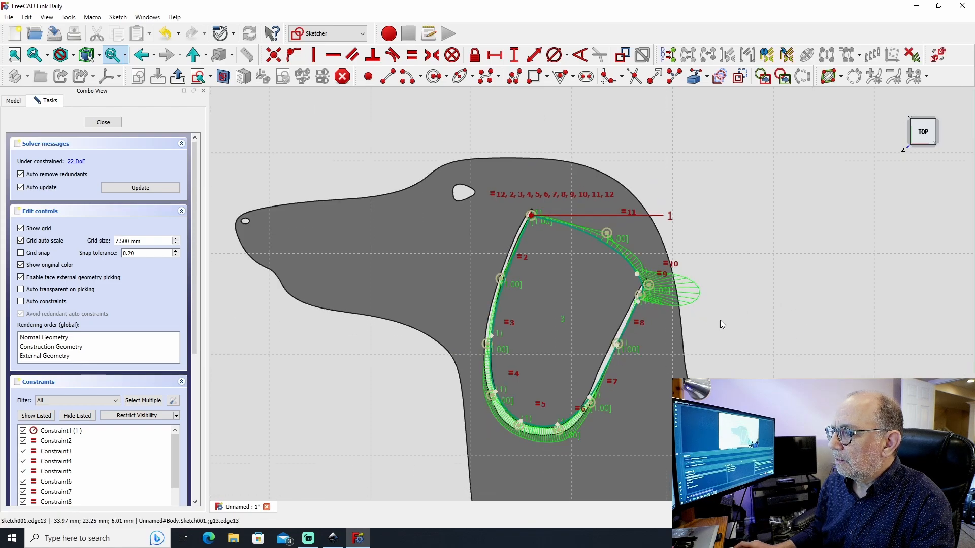
{"action": "left_click", "coordinate": [100, 125]}
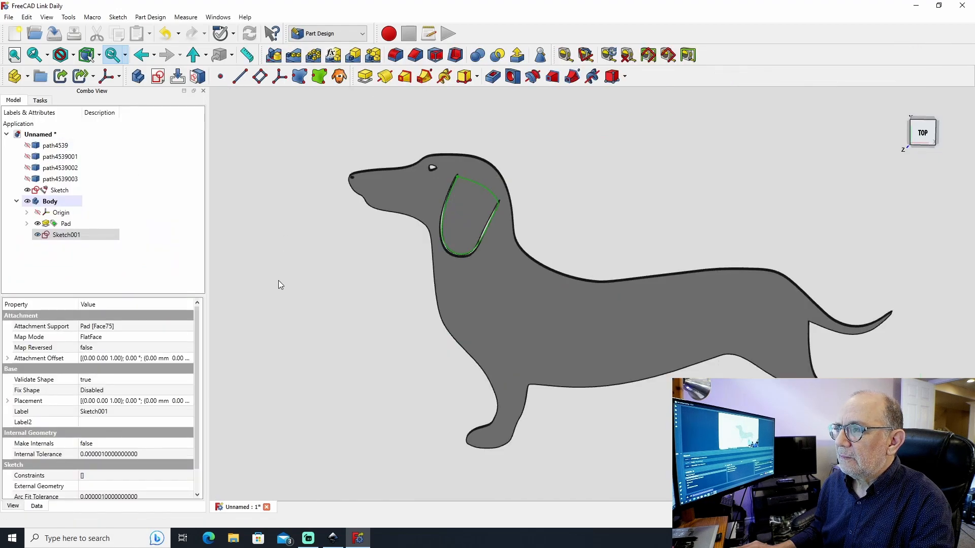
Step: Pad the ear sketch by 1 mm and inspect the dachshund from below and from the front
{"action": "left_click", "coordinate": [365, 77]}
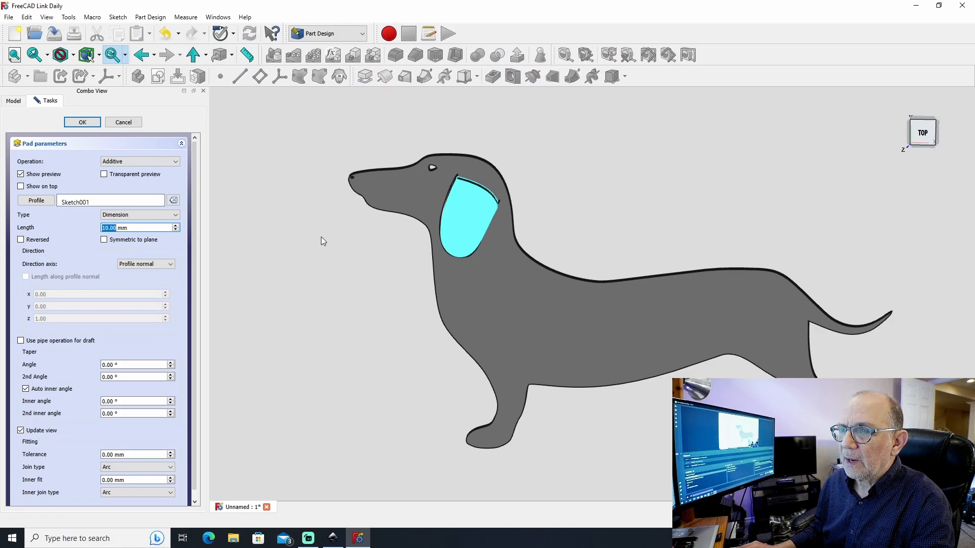
{"action": "type", "text": "1"}
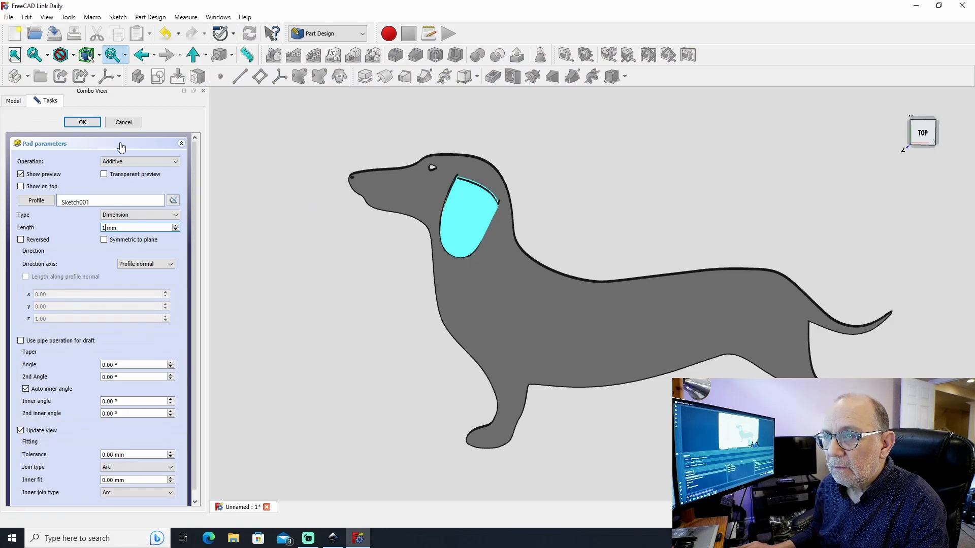
{"action": "left_click", "coordinate": [84, 122]}
{"action": "middle_click_drag", "start_coordinate": [322, 234], "coordinate": [499, 281]}
{"action": "key", "text": "5"}
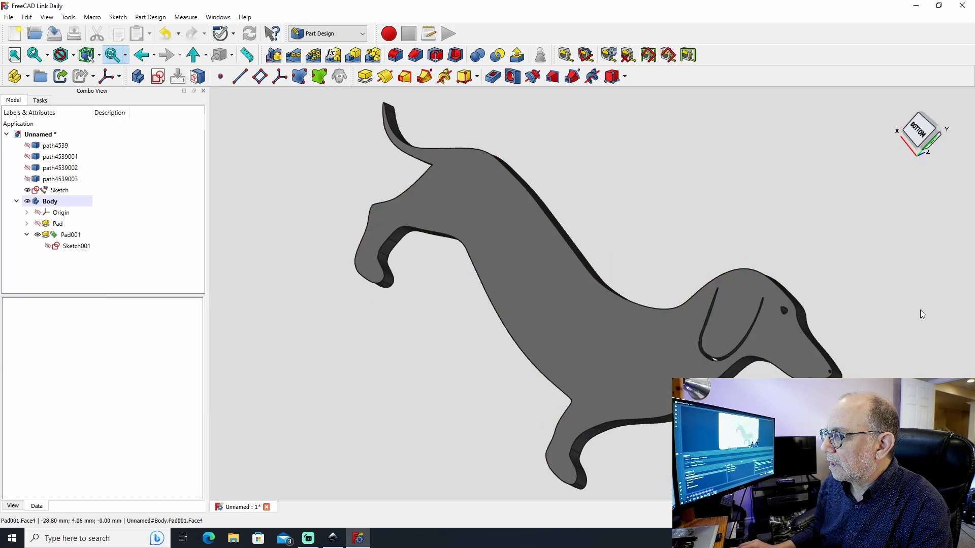
{"action": "middle_click_drag", "start_coordinate": [929, 301], "coordinate": [698, 197]}
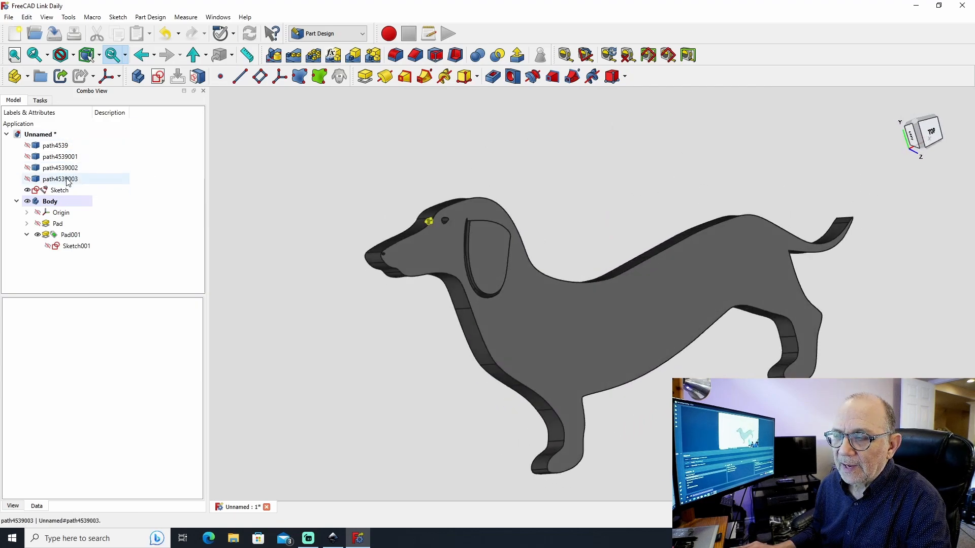
{"action": "middle_click_drag", "start_coordinate": [335, 321], "coordinate": [332, 416]}
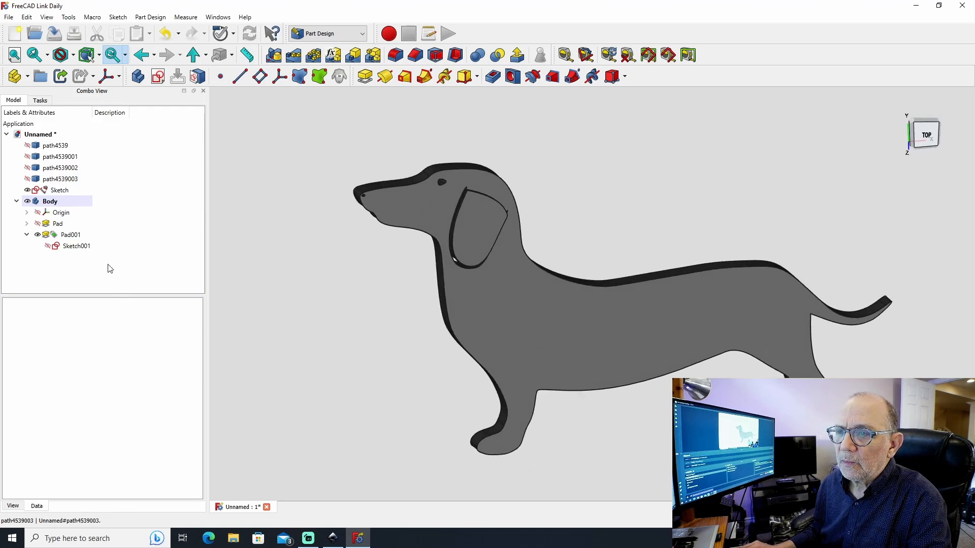
Step: Find the imported ear outline among the SVG paths and delete that object, path4539001
{"action": "left_click", "coordinate": [68, 180]}
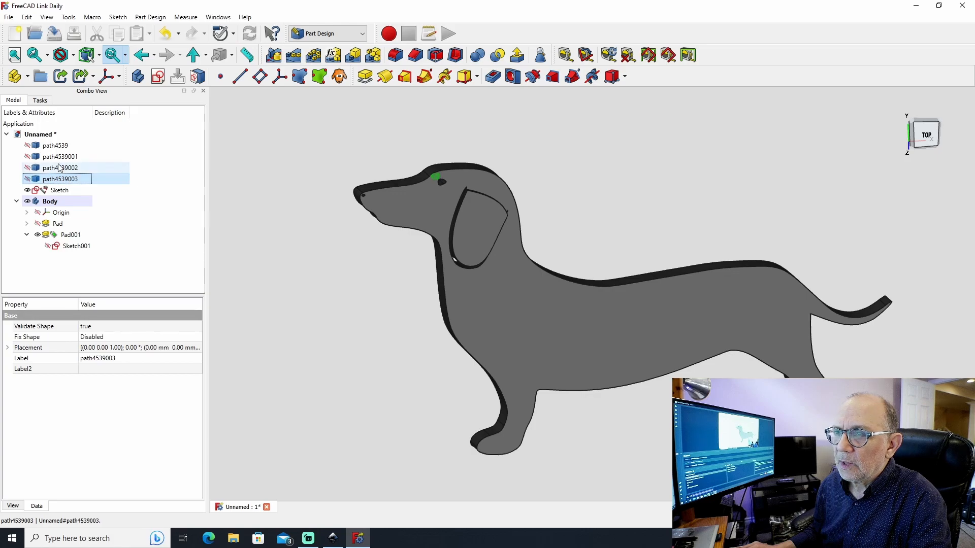
{"action": "left_click", "coordinate": [61, 169]}
{"action": "left_click", "coordinate": [62, 157]}
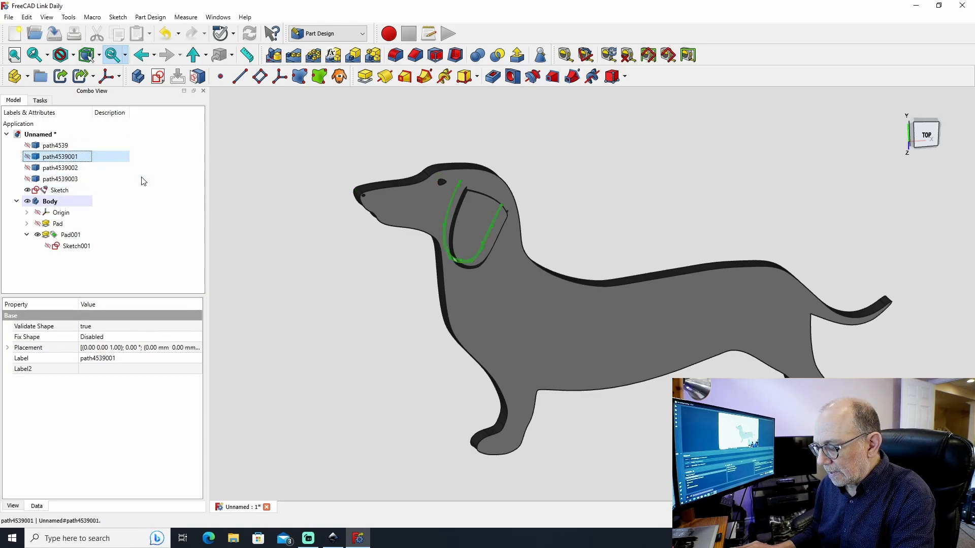
{"action": "key", "text": "Delete"}
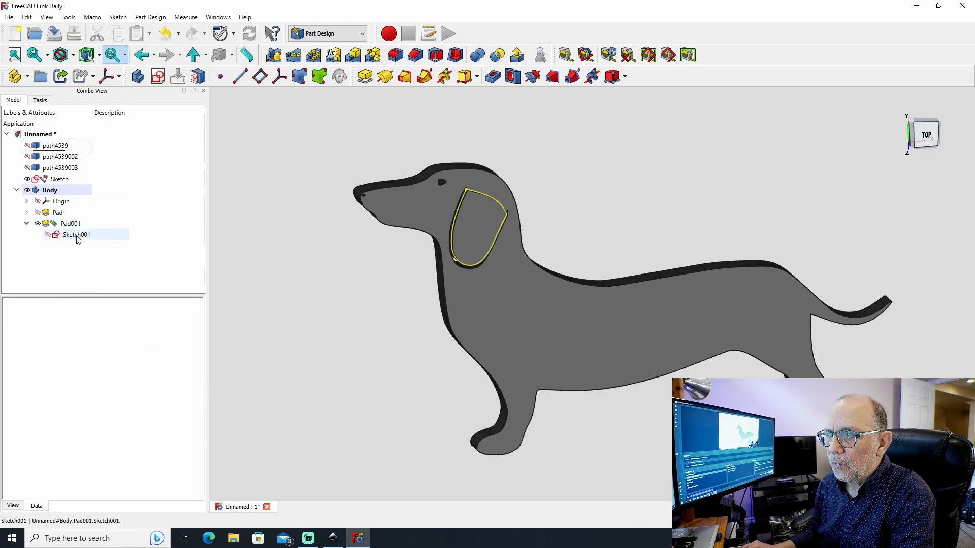
Step: Delete the ear slot curves, including the short leftover segment at the front tip, from the body's base sketch and close it
{"action": "left_click", "coordinate": [26, 212]}
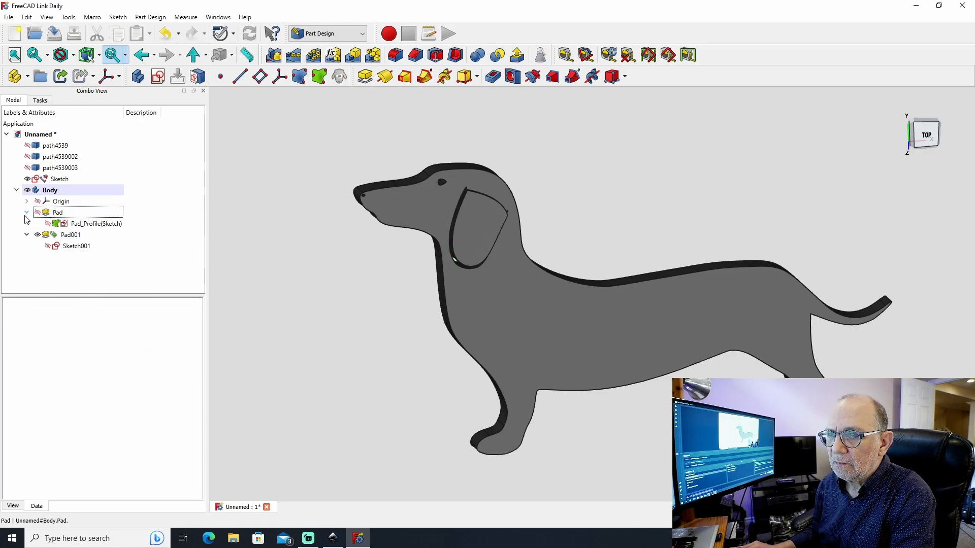
{"action": "left_click", "coordinate": [85, 224]}
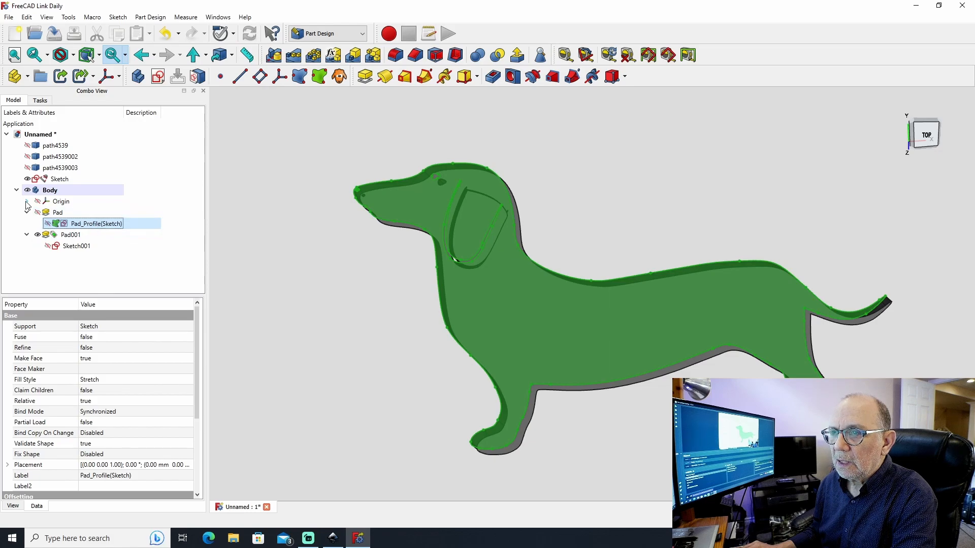
{"action": "double_click", "coordinate": [57, 179]}
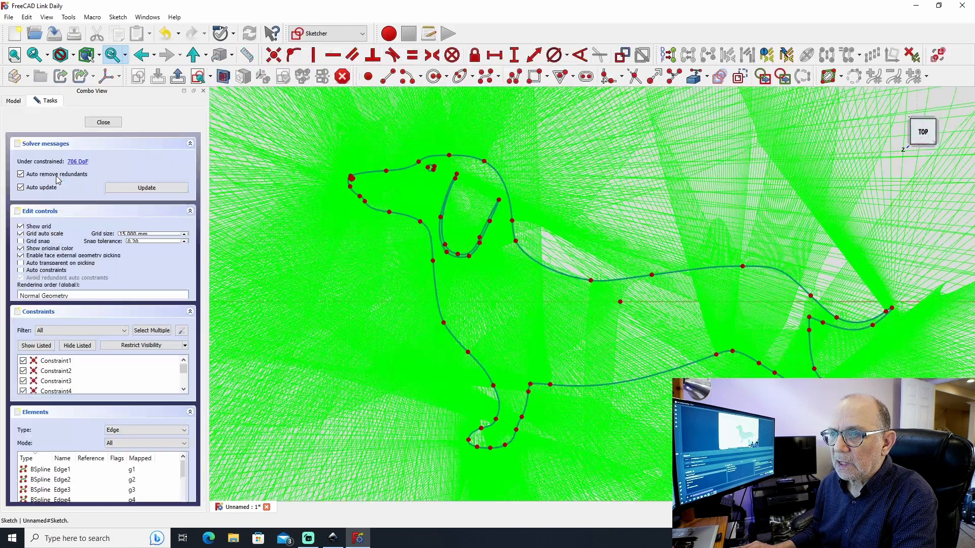
{"action": "scroll", "coordinate": [459, 204], "scroll_direction": "up", "scroll_amount": 2}
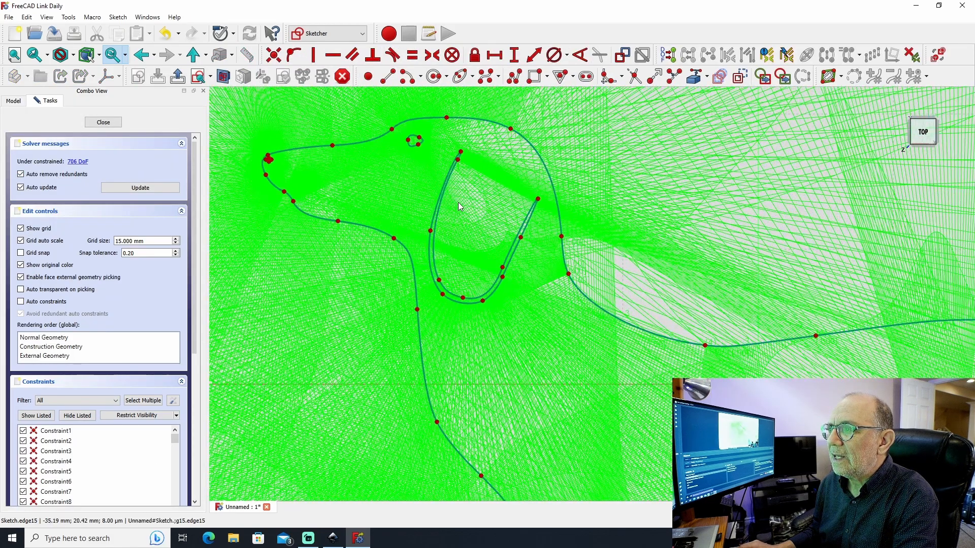
{"action": "left_click_drag", "start_coordinate": [451, 131], "coordinate": [557, 361]}
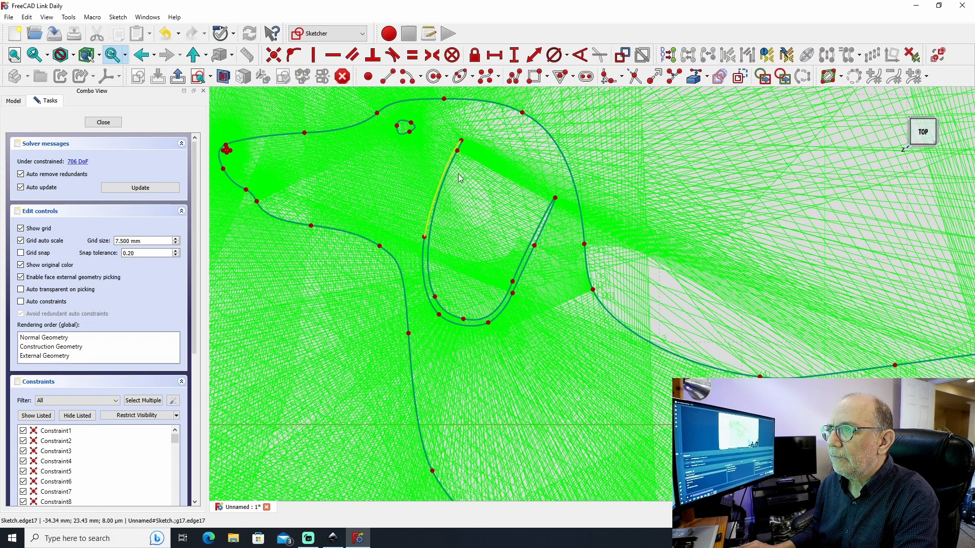
{"action": "left_click_drag", "start_coordinate": [574, 206], "coordinate": [426, 337]}
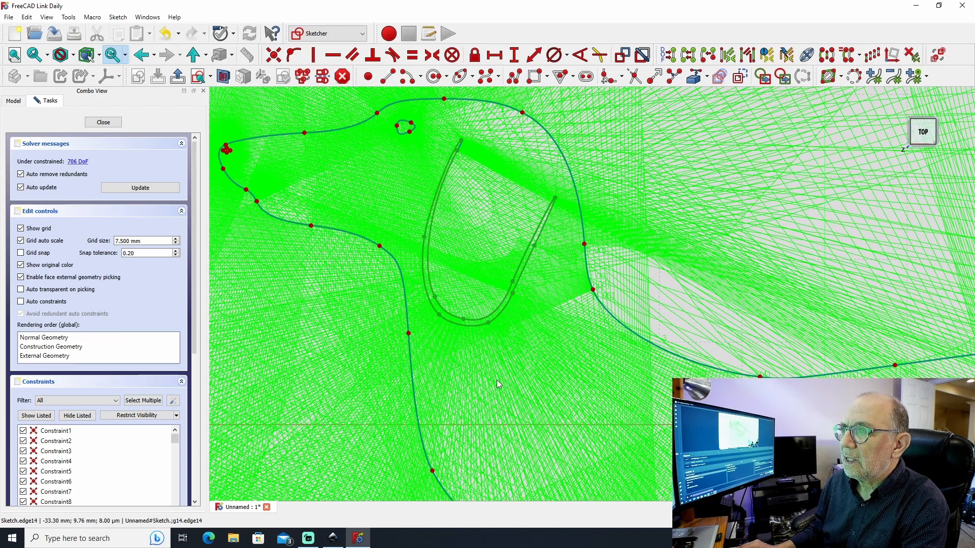
{"action": "key", "text": "Delete"}
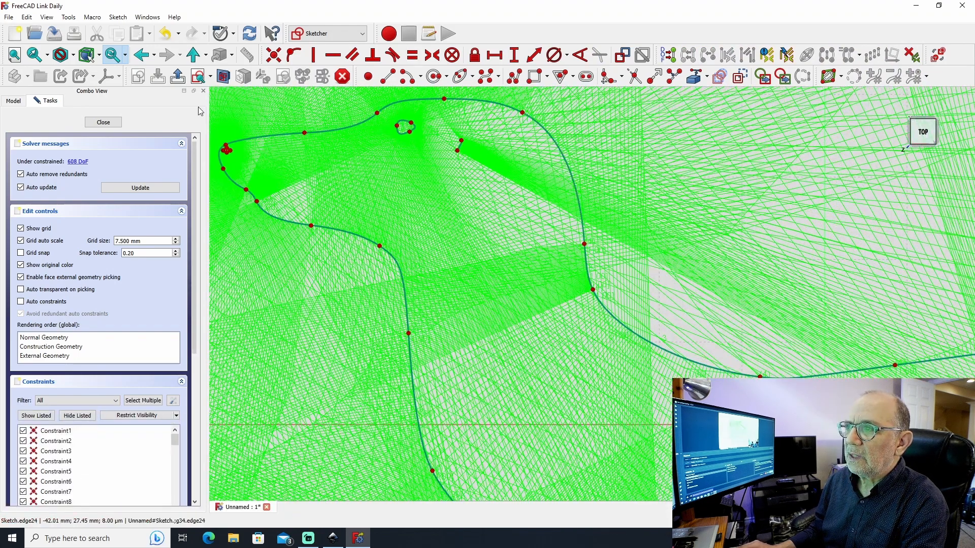
{"action": "left_click", "coordinate": [458, 146]}
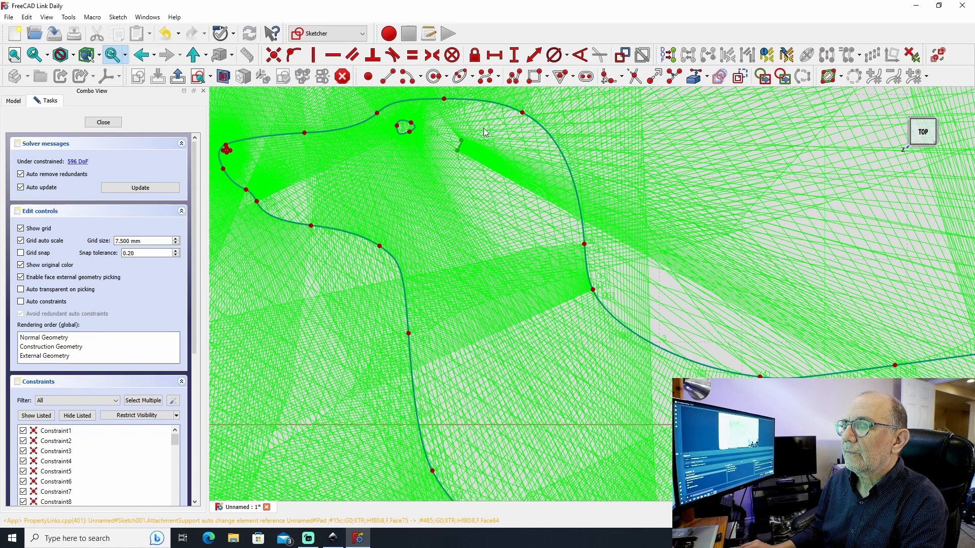
{"action": "key", "text": "Delete"}
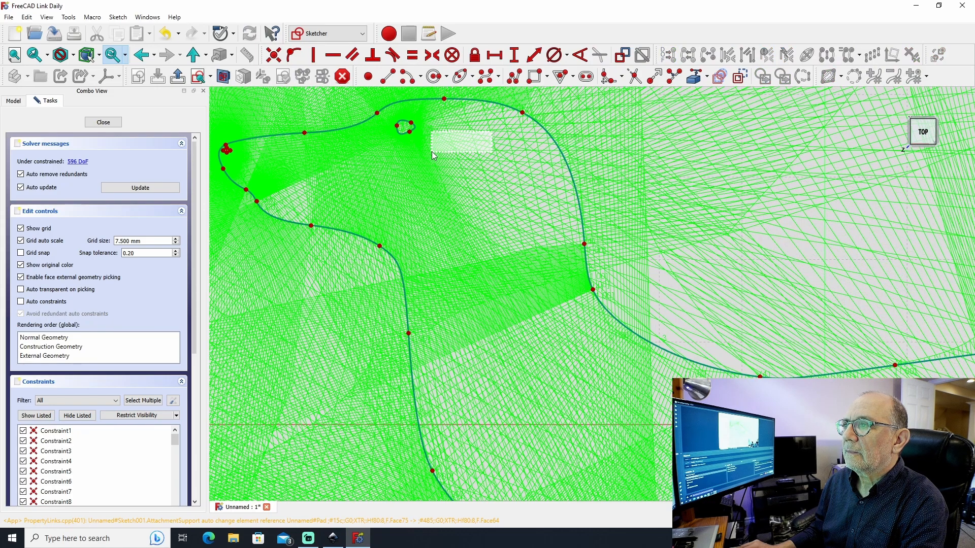
{"action": "left_click", "coordinate": [103, 123]}
Step: Inspect the nostril and eye holes on the head, then delete the imported nostril path object, path4539002
{"action": "middle_click_drag", "start_coordinate": [380, 252], "coordinate": [339, 183]}
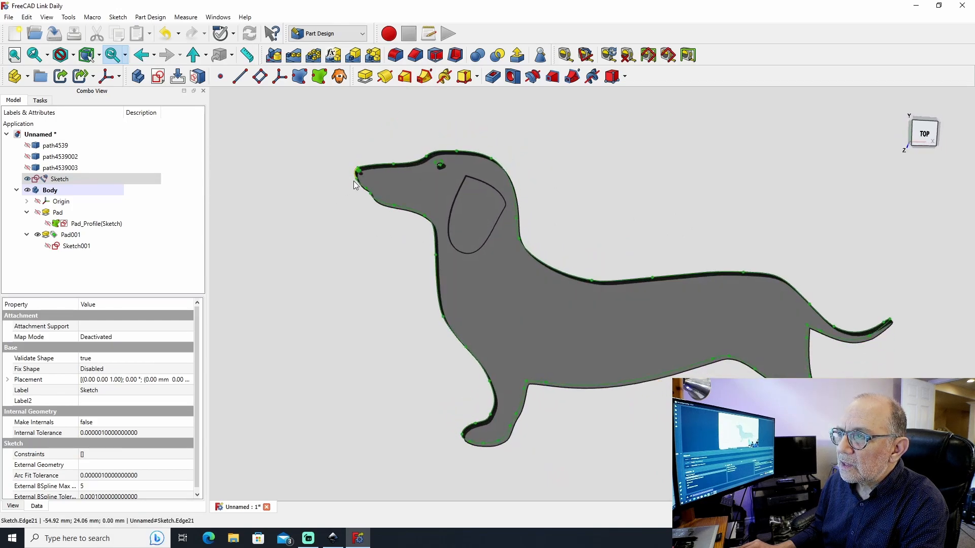
{"action": "scroll", "coordinate": [362, 176], "scroll_direction": "up", "scroll_amount": 4}
{"action": "scroll", "coordinate": [389, 175], "scroll_direction": "up", "scroll_amount": 2}
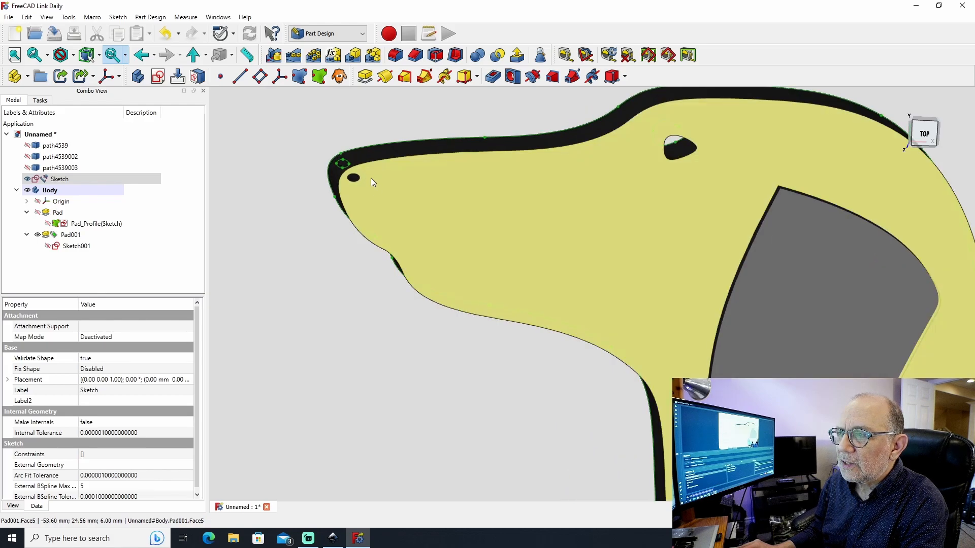
{"action": "scroll", "coordinate": [352, 314], "scroll_direction": "down", "scroll_amount": 5}
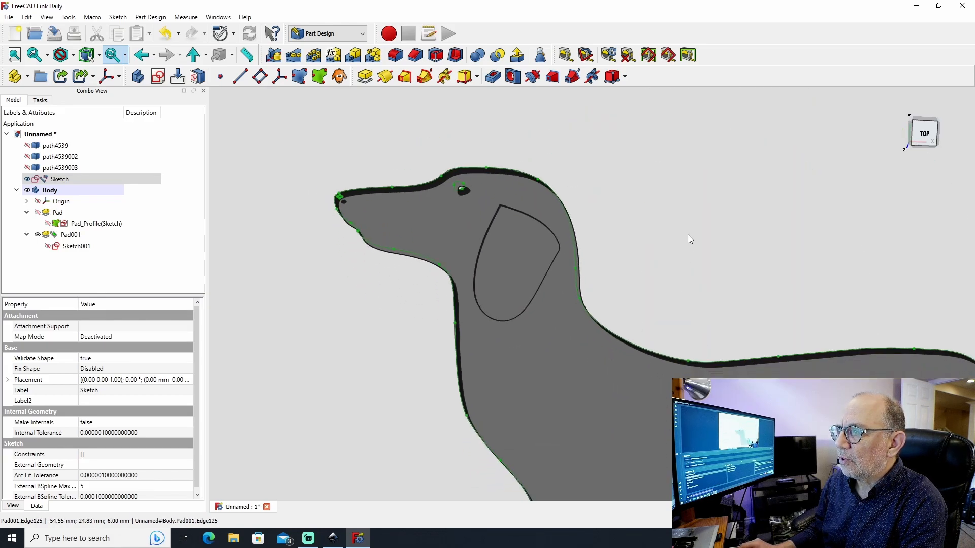
{"action": "middle_click_drag", "start_coordinate": [652, 181], "coordinate": [618, 165]}
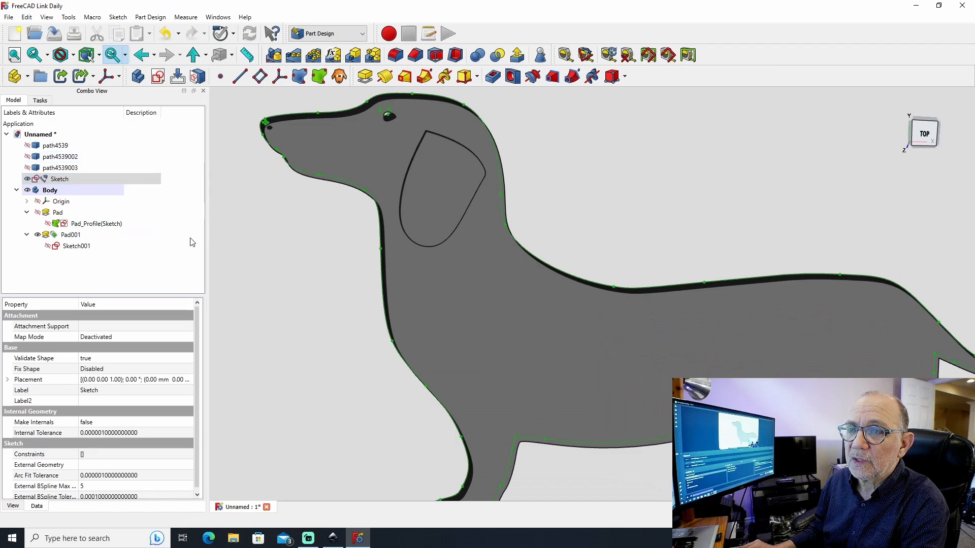
{"action": "left_click", "coordinate": [60, 168]}
{"action": "left_click", "coordinate": [63, 158]}
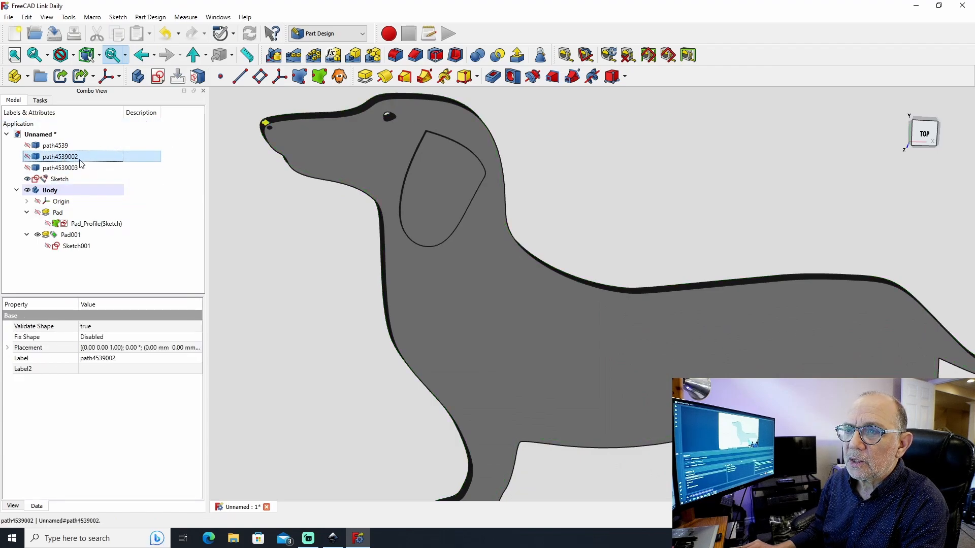
{"action": "key", "text": "Delete"}
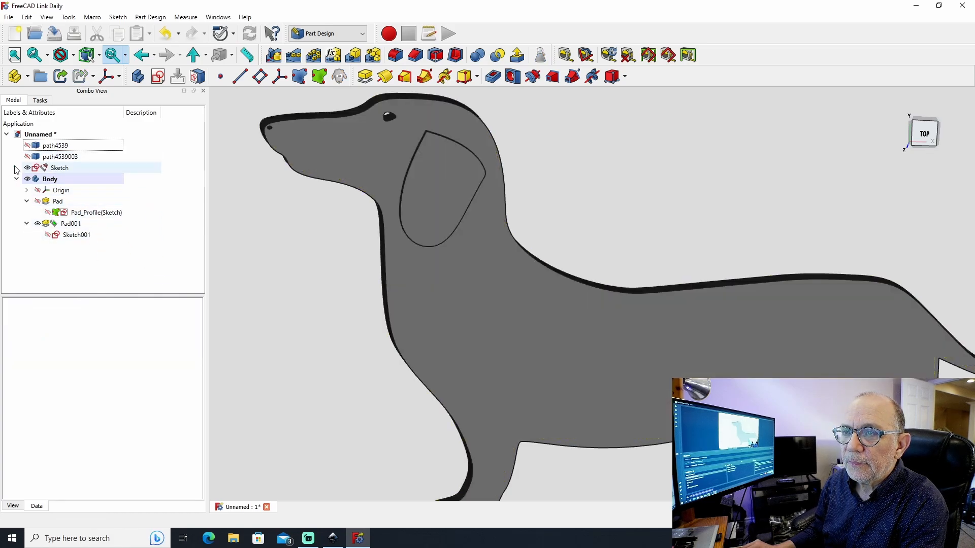
Step: Delete the small oval nostril curves at the snout tip from the body's base sketch and close it
{"action": "left_click", "coordinate": [60, 169]}
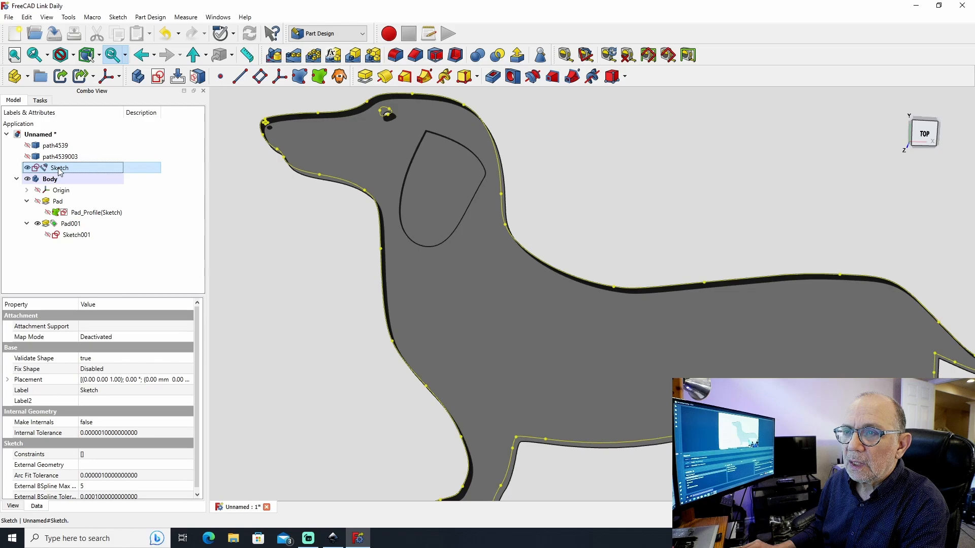
{"action": "double_click", "coordinate": [58, 170]}
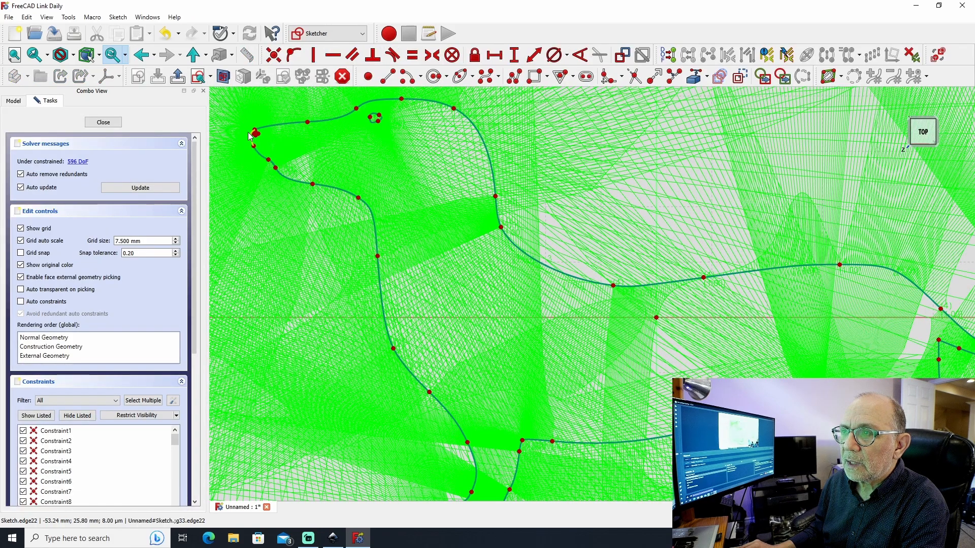
{"action": "left_click", "coordinate": [236, 132]}
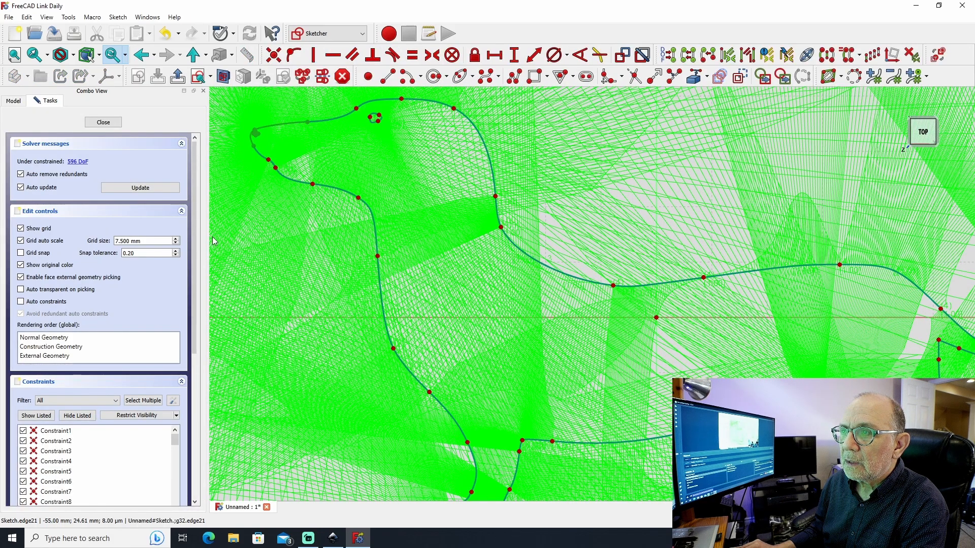
{"action": "left_click", "coordinate": [261, 139]}
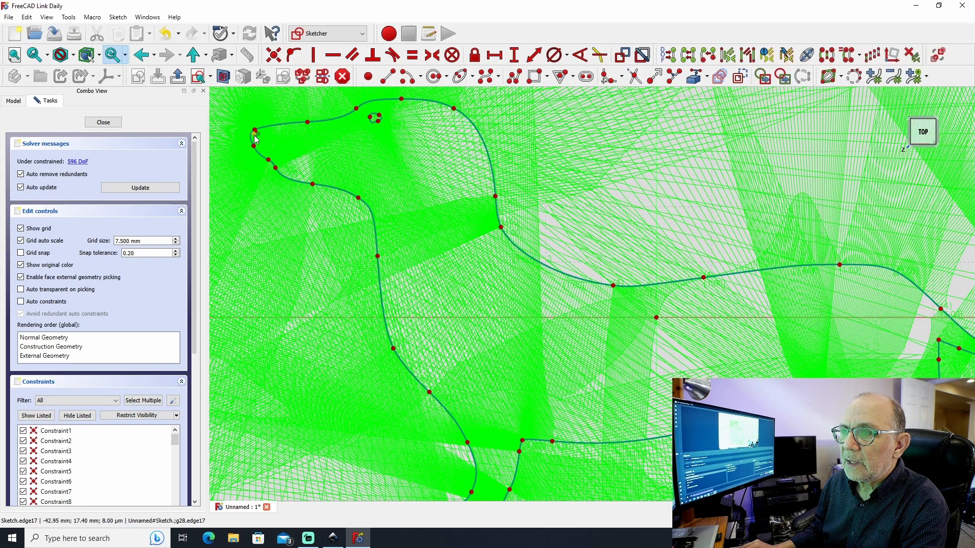
{"action": "scroll", "coordinate": [255, 135], "scroll_direction": "up", "scroll_amount": 5}
{"action": "left_click_drag", "start_coordinate": [366, 156], "coordinate": [273, 214]}
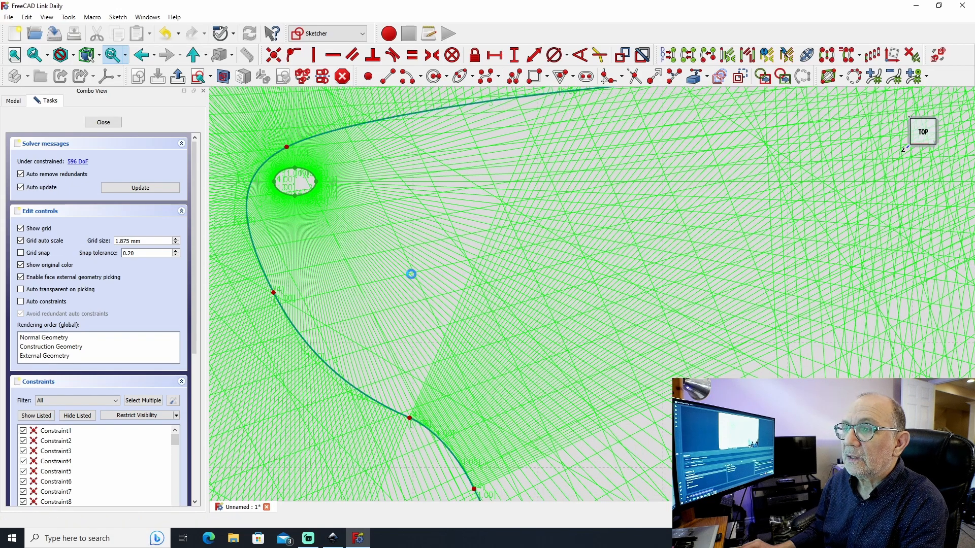
{"action": "key", "text": "Delete"}
{"action": "left_click", "coordinate": [117, 122]}
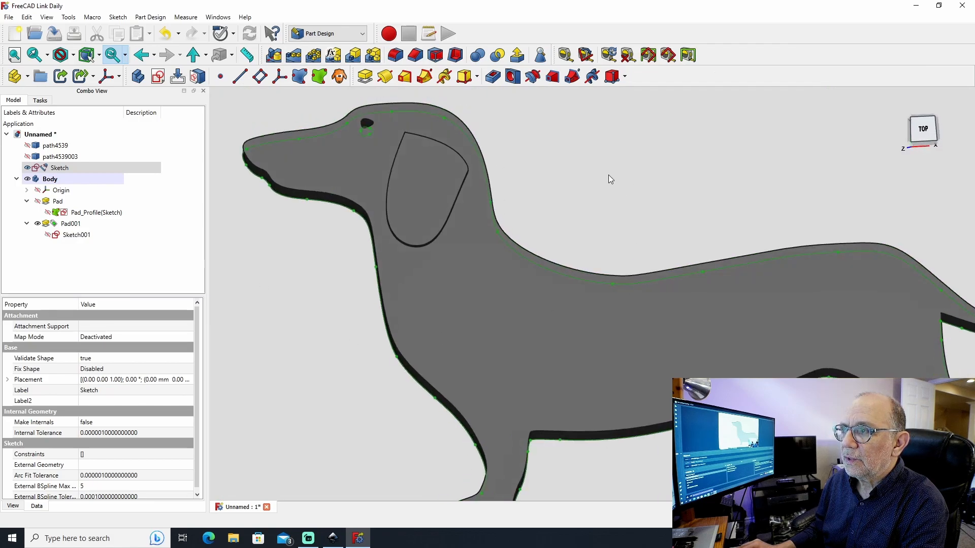
Step: Create a new sketch on the dachshund's flat top face and set its grid size to 10 mm
{"action": "scroll", "coordinate": [623, 195], "scroll_direction": "down", "scroll_amount": 5}
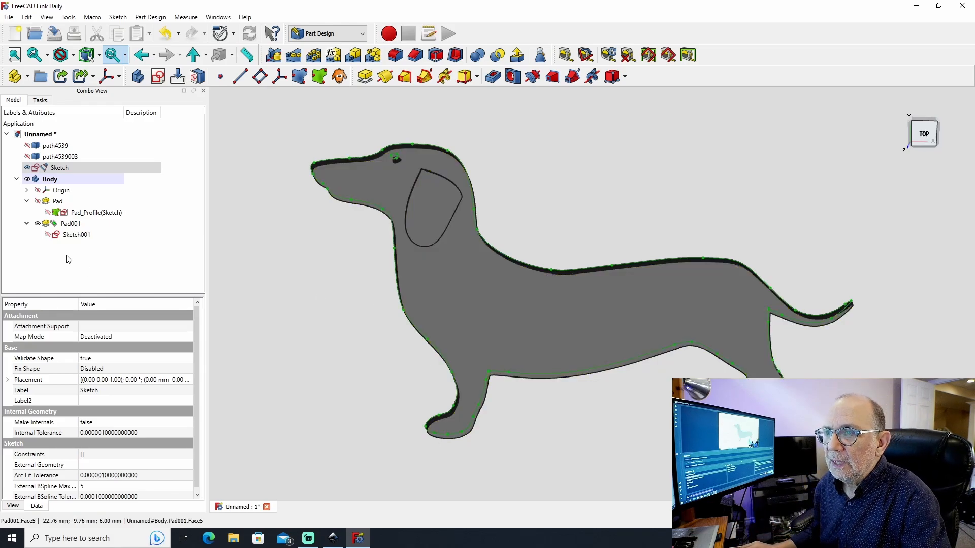
{"action": "left_click", "coordinate": [547, 330]}
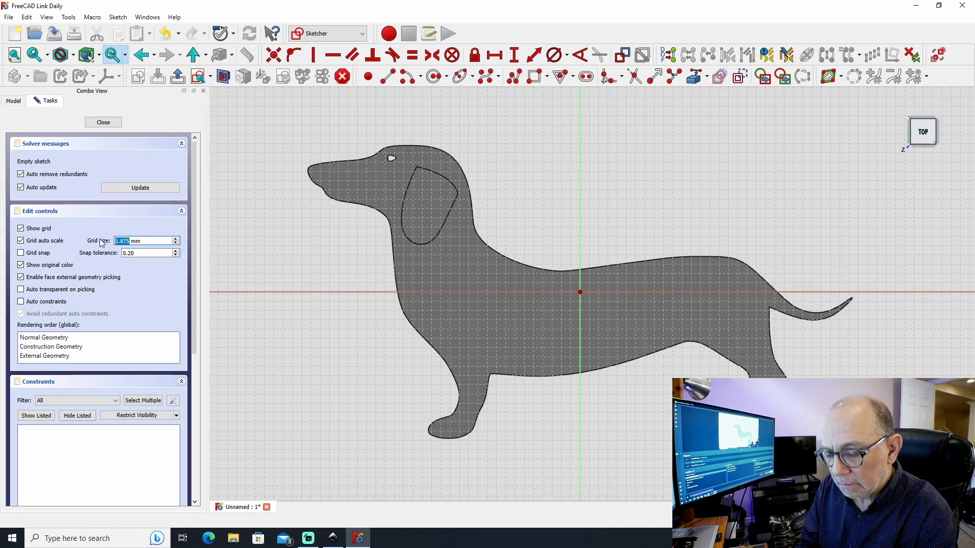
{"action": "type", "text": "10"}
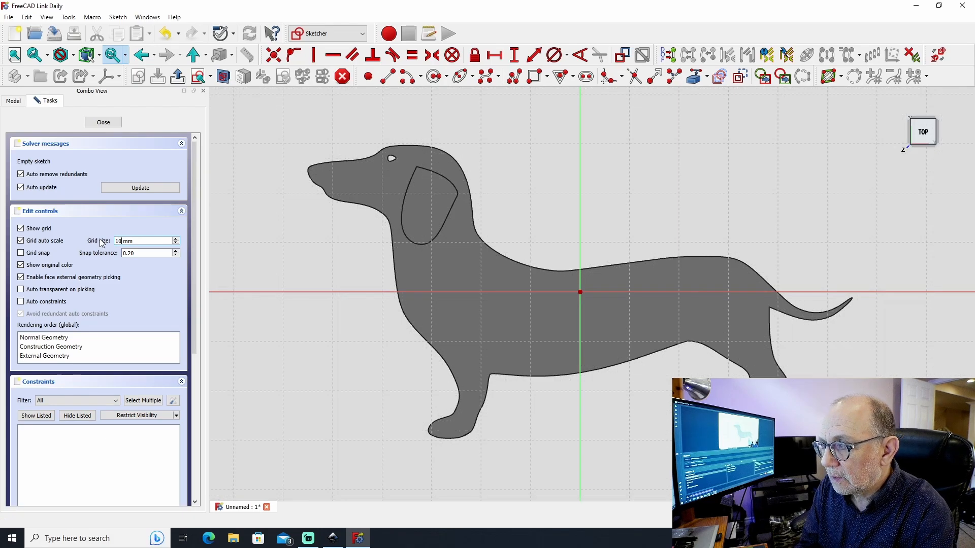
Step: Start a B-spline by control points at the neck base, following the chest inside the silhouette and around the top of the front leg
{"action": "left_click", "coordinate": [486, 82]}
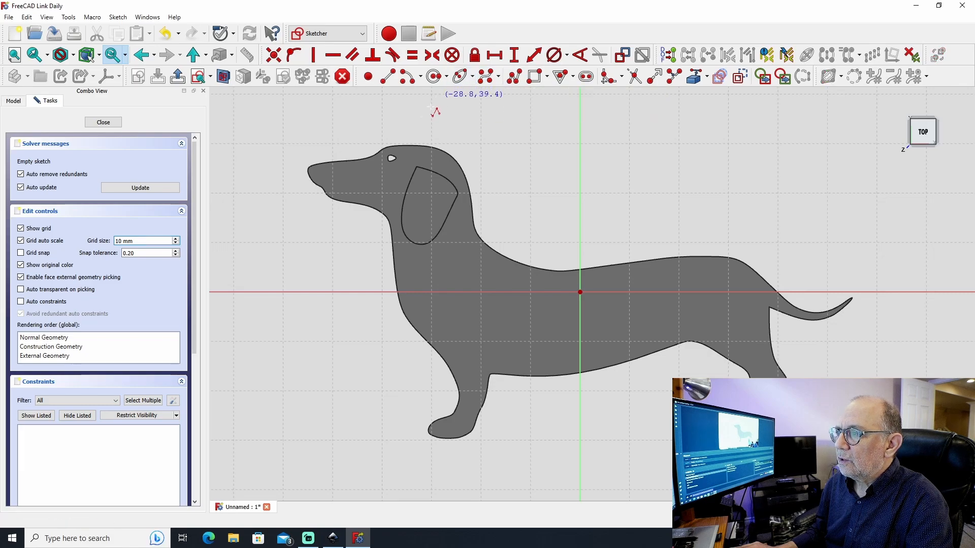
{"action": "left_click", "coordinate": [474, 257]}
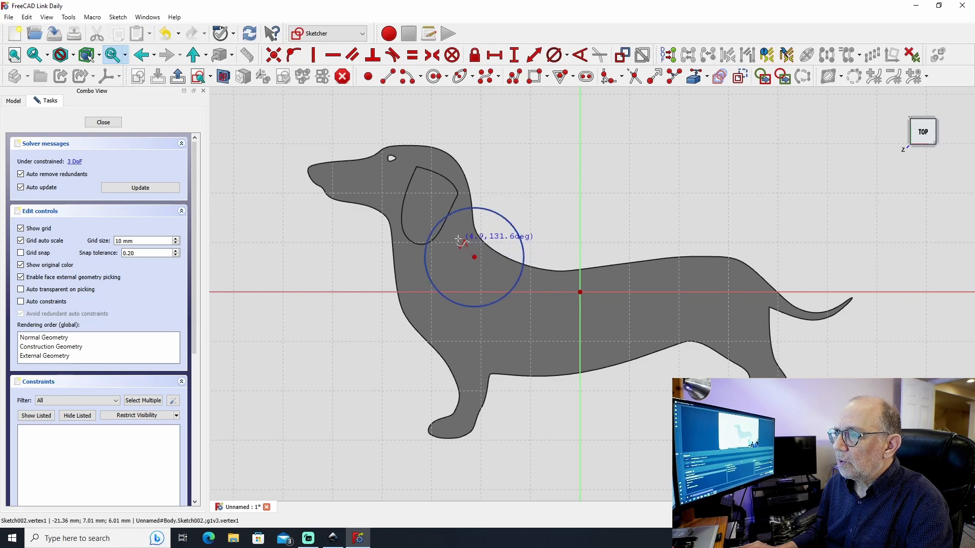
{"action": "left_click", "coordinate": [463, 240]}
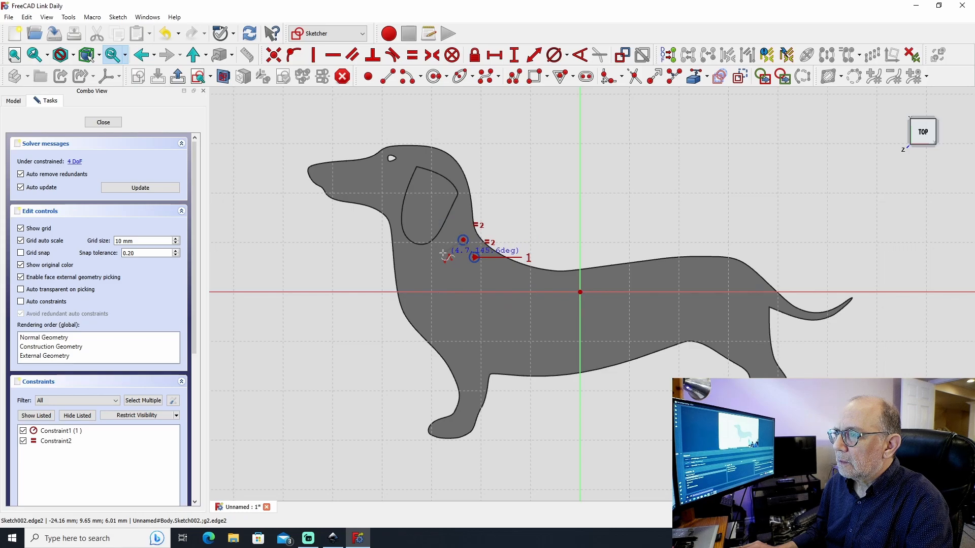
{"action": "left_click", "coordinate": [438, 254]}
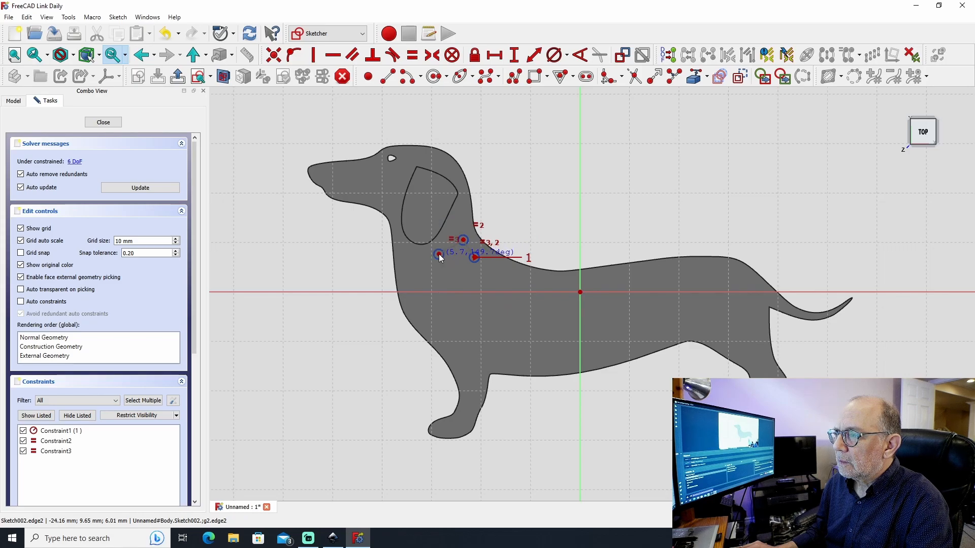
{"action": "left_click", "coordinate": [416, 274]}
{"action": "left_click", "coordinate": [422, 299]}
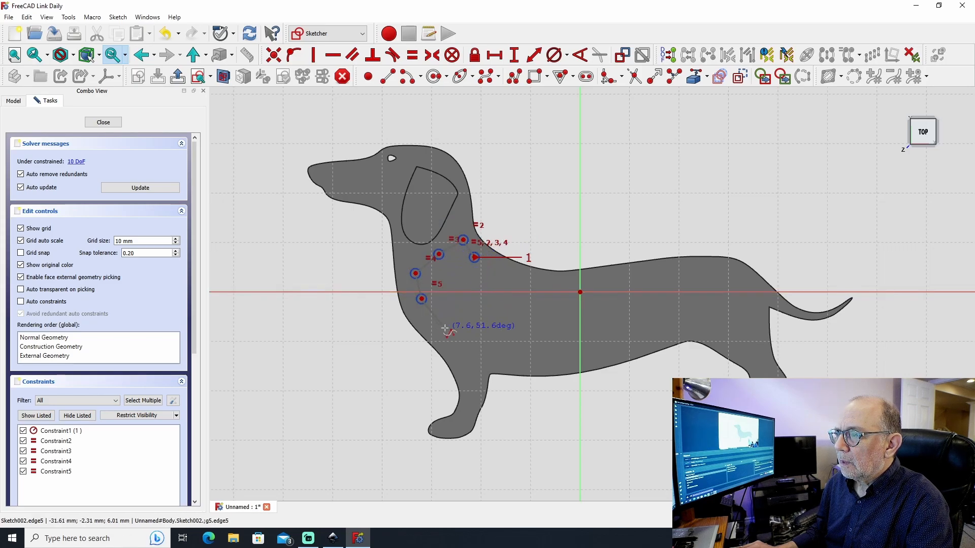
{"action": "left_click", "coordinate": [445, 329]}
{"action": "left_click", "coordinate": [459, 349]}
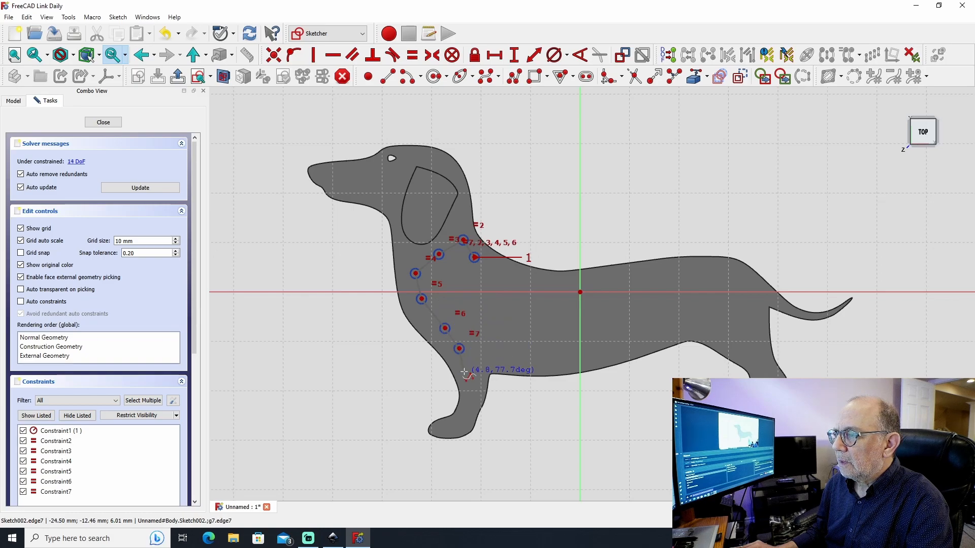
{"action": "left_click", "coordinate": [467, 374]}
{"action": "left_click", "coordinate": [478, 372]}
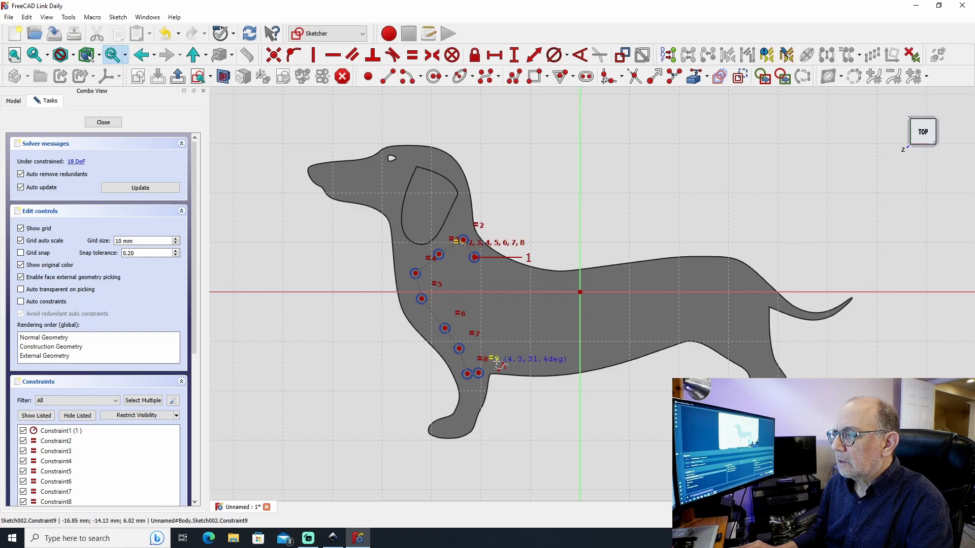
{"action": "left_click", "coordinate": [489, 357]}
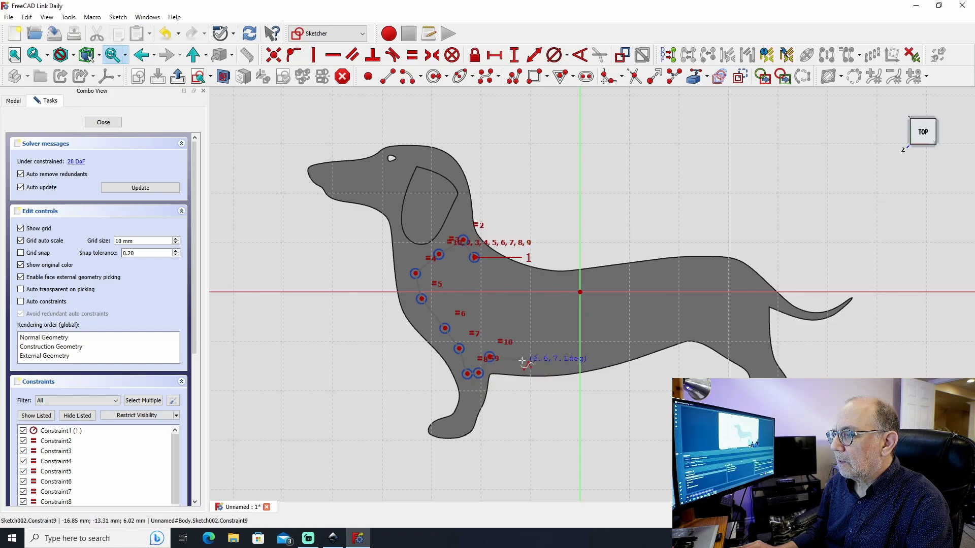
Step: Continue the B-spline with control points along the inside of the belly and down into the top of the hind leg
{"action": "left_click", "coordinate": [534, 359]}
{"action": "left_click", "coordinate": [595, 349]}
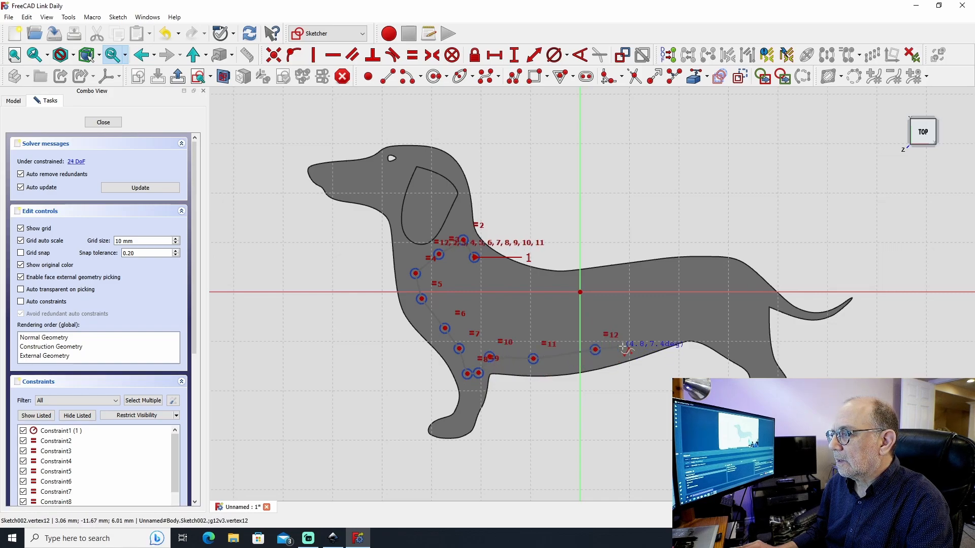
{"action": "left_click", "coordinate": [629, 339]}
{"action": "left_click", "coordinate": [669, 330]}
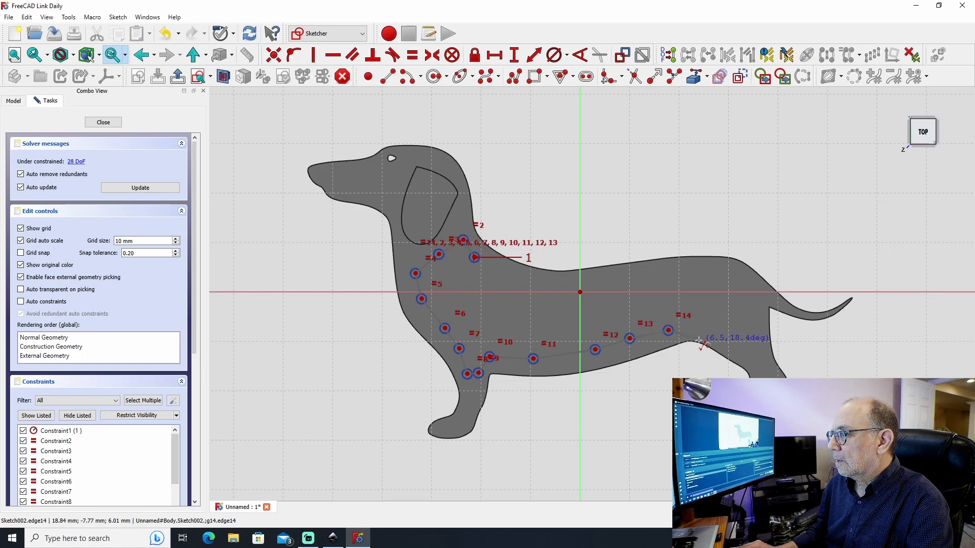
{"action": "left_click", "coordinate": [706, 323]}
{"action": "left_click", "coordinate": [732, 343]}
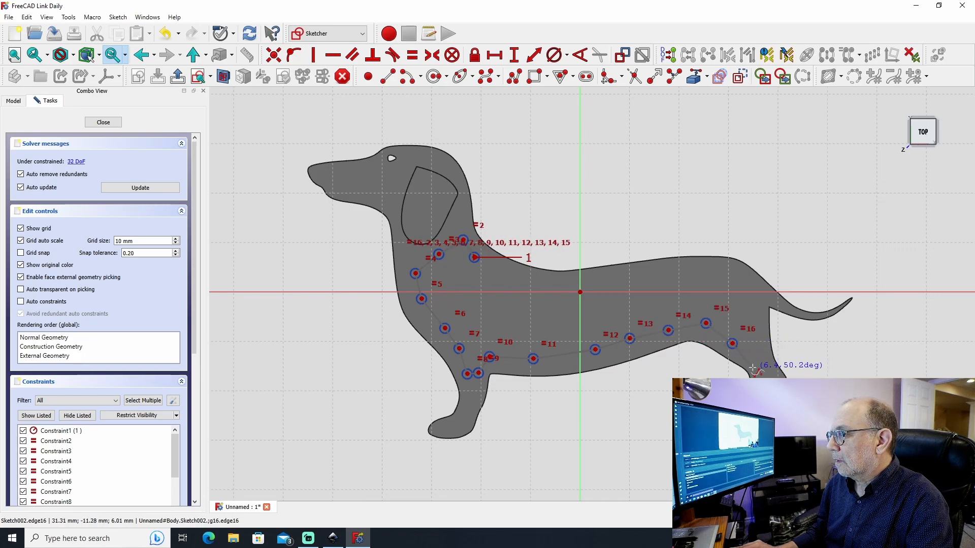
{"action": "left_click", "coordinate": [752, 362]}
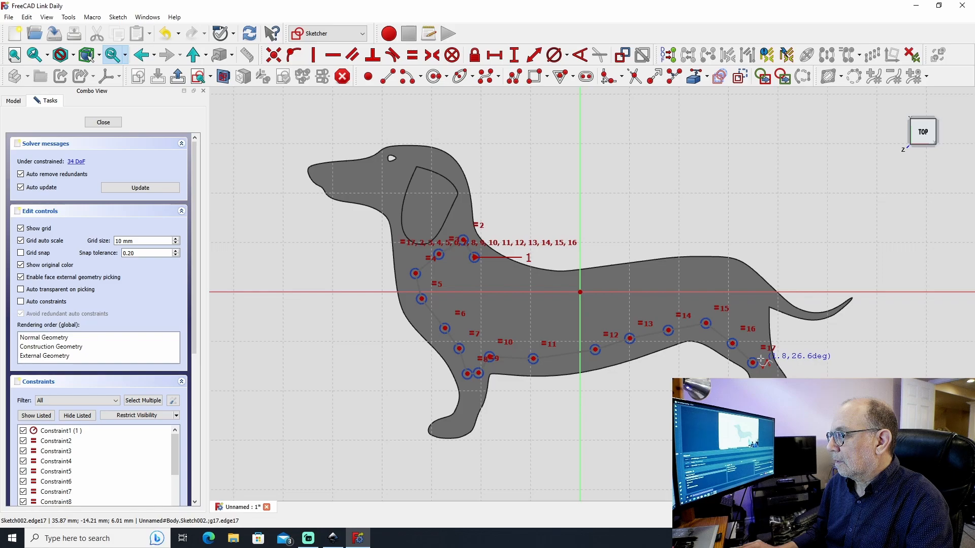
{"action": "left_click", "coordinate": [764, 360]}
Step: Run the B-spline up the rump and forward inside the back line, end it at its first control point, and finish the curve
{"action": "left_click", "coordinate": [755, 316]}
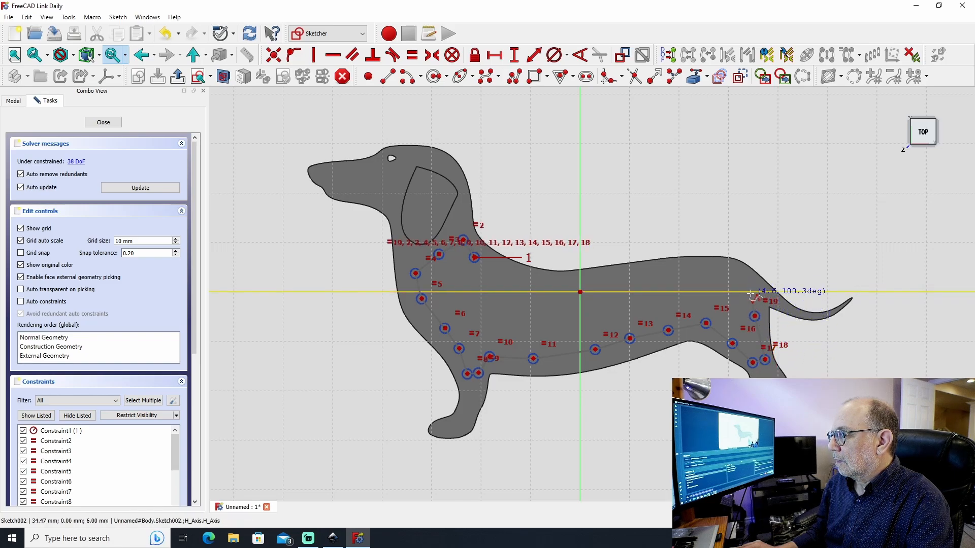
{"action": "left_click", "coordinate": [745, 293]}
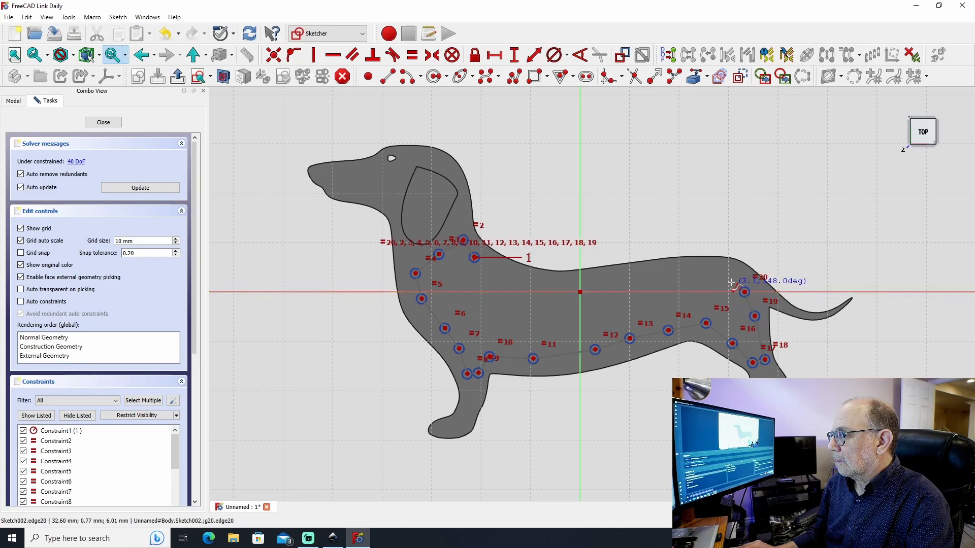
{"action": "left_click", "coordinate": [718, 275]}
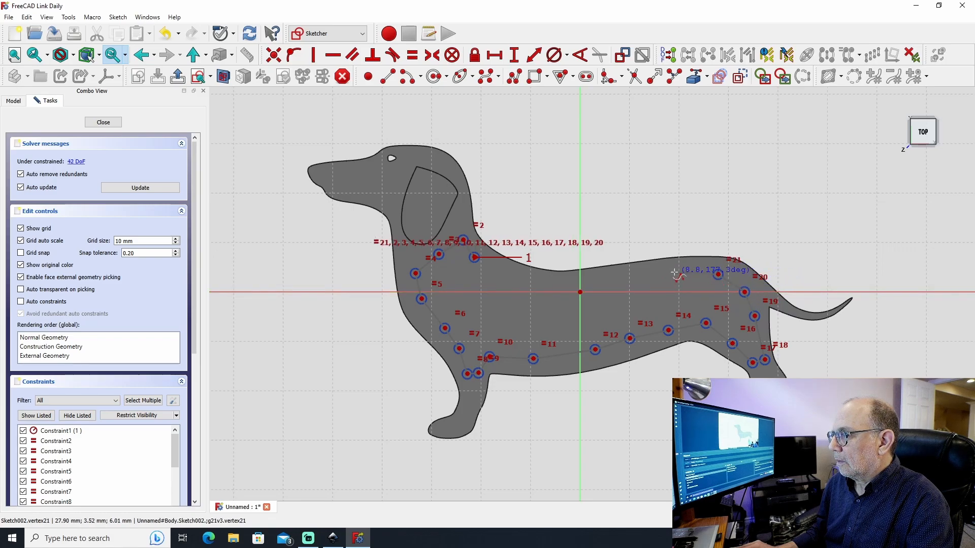
{"action": "left_click", "coordinate": [672, 271]}
{"action": "left_click", "coordinate": [637, 278]}
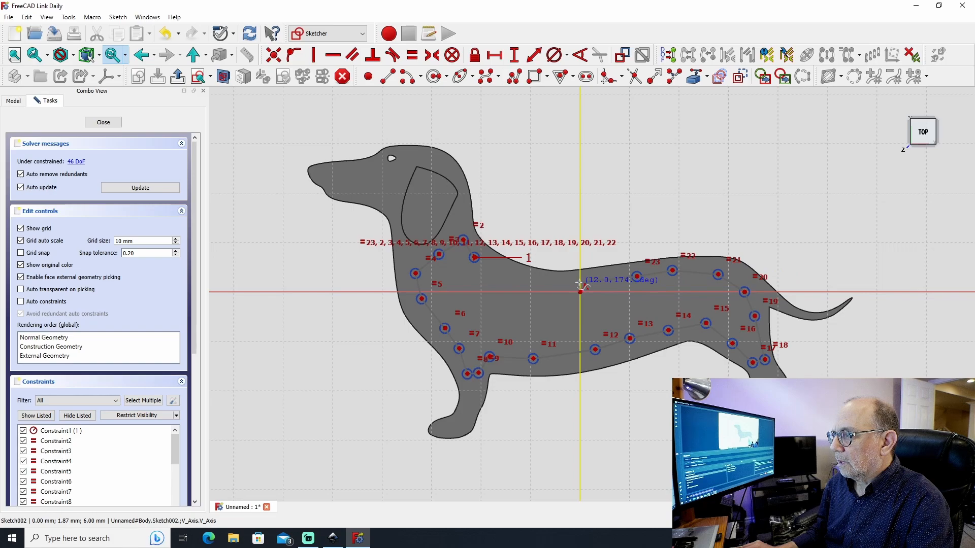
{"action": "left_click", "coordinate": [580, 282]}
{"action": "left_click", "coordinate": [528, 282]}
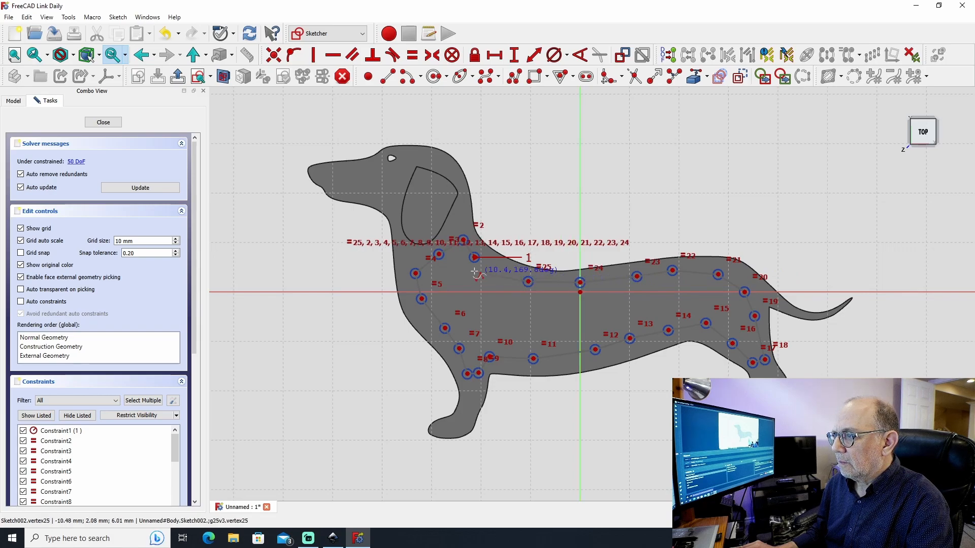
{"action": "left_click", "coordinate": [480, 268]}
{"action": "scroll", "coordinate": [479, 268], "scroll_direction": "up", "scroll_amount": 6}
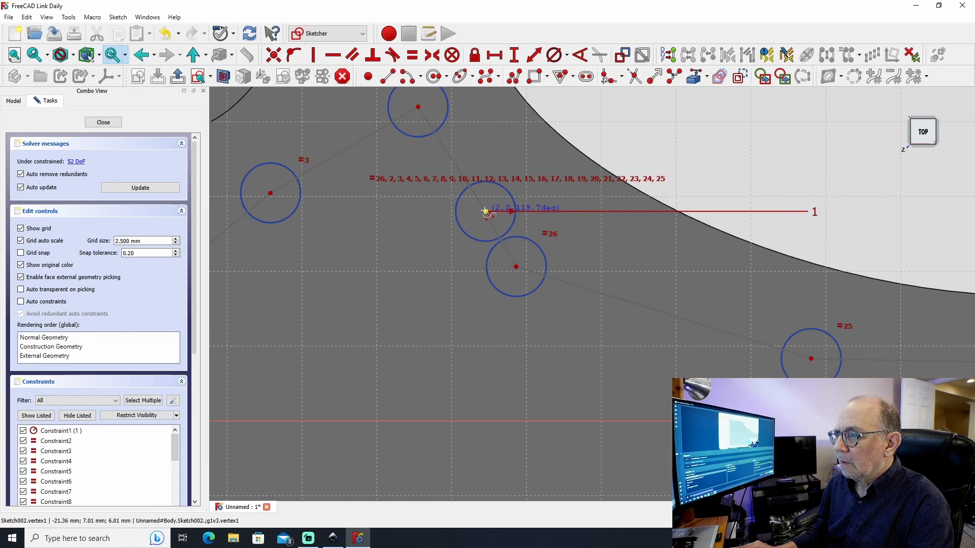
{"action": "left_click", "coordinate": [486, 212]}
{"action": "right_click", "coordinate": [448, 233]}
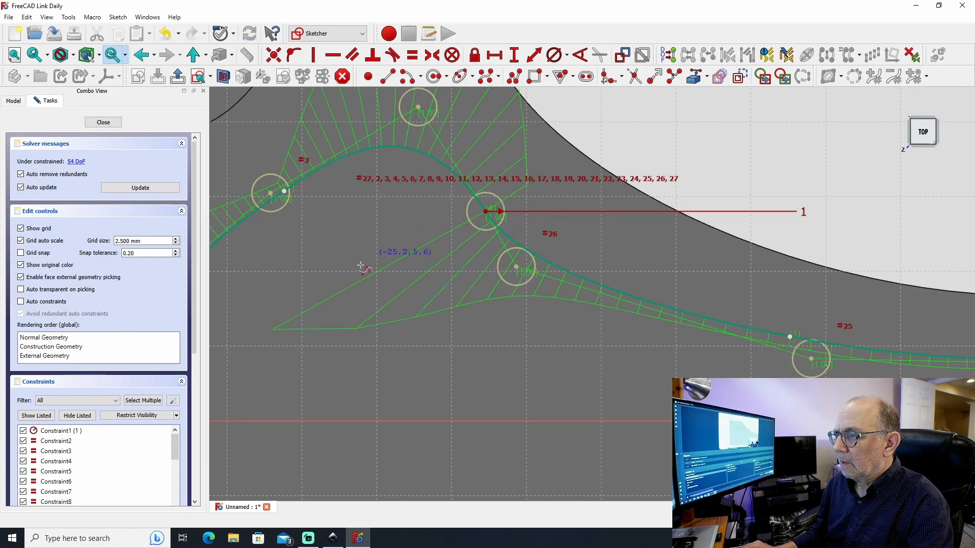
{"action": "right_click", "coordinate": [533, 220]}
Step: Pull the spline's overlapping endpoints apart at the neck base and join them with a coincident constraint
{"action": "left_click_drag", "start_coordinate": [485, 218], "coordinate": [468, 193]}
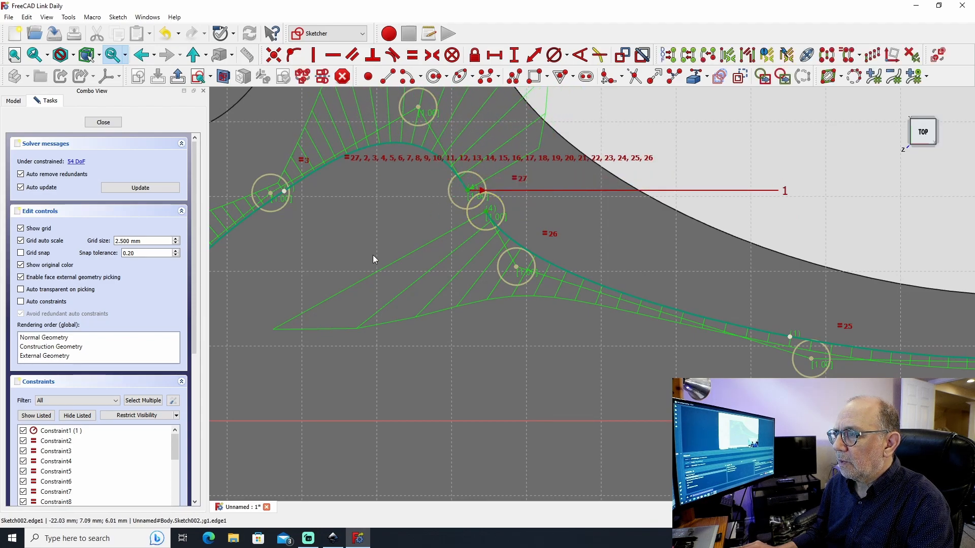
{"action": "left_click", "coordinate": [273, 55]}
Step: Extend the spline's front-leg lobe by moving its two lowest control points farther down and apart, and slightly lower the adjacent belly control point
{"action": "scroll", "coordinate": [402, 333], "scroll_direction": "down", "scroll_amount": 5}
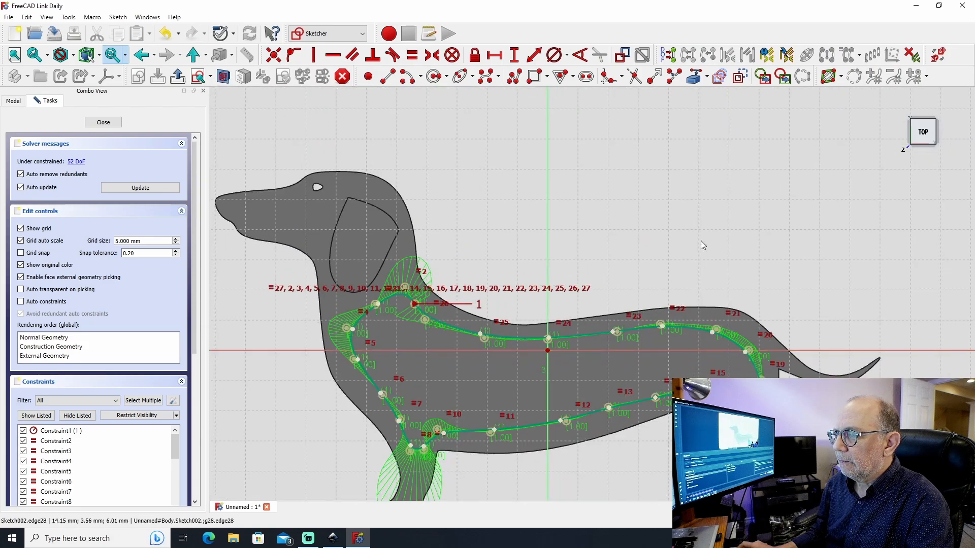
{"action": "middle_click_drag", "start_coordinate": [655, 218], "coordinate": [658, 156]}
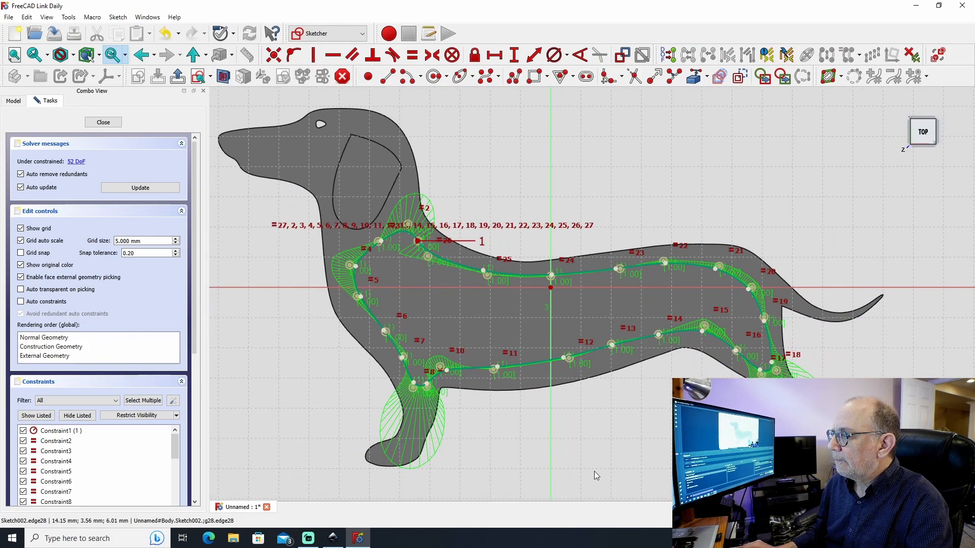
{"action": "scroll", "coordinate": [375, 415], "scroll_direction": "up", "scroll_amount": 6}
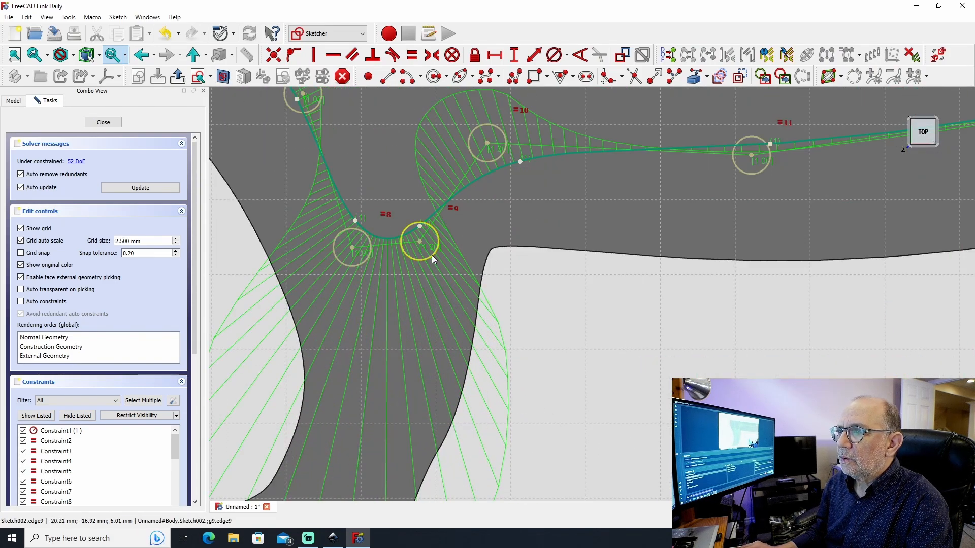
{"action": "left_click_drag", "start_coordinate": [420, 245], "coordinate": [417, 276]}
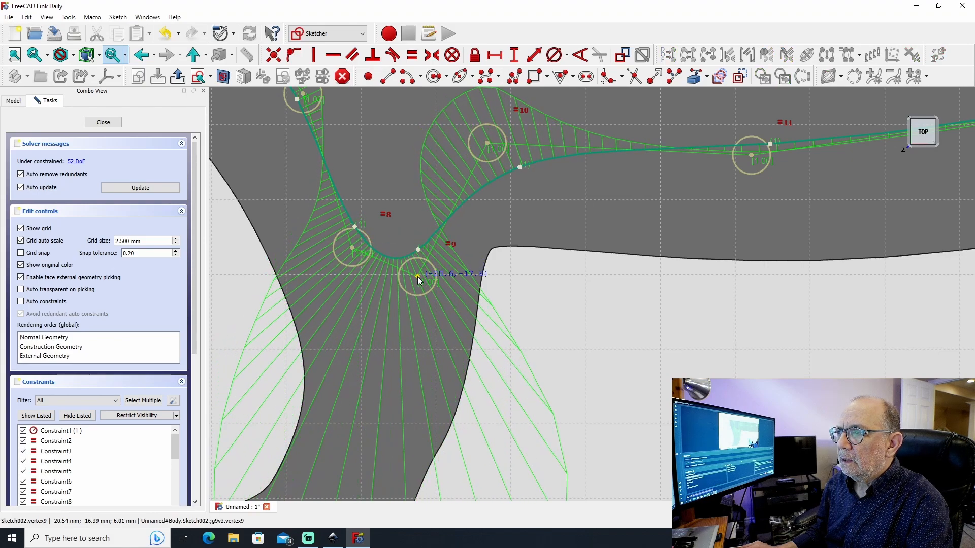
{"action": "left_click_drag", "start_coordinate": [348, 249], "coordinate": [328, 287]}
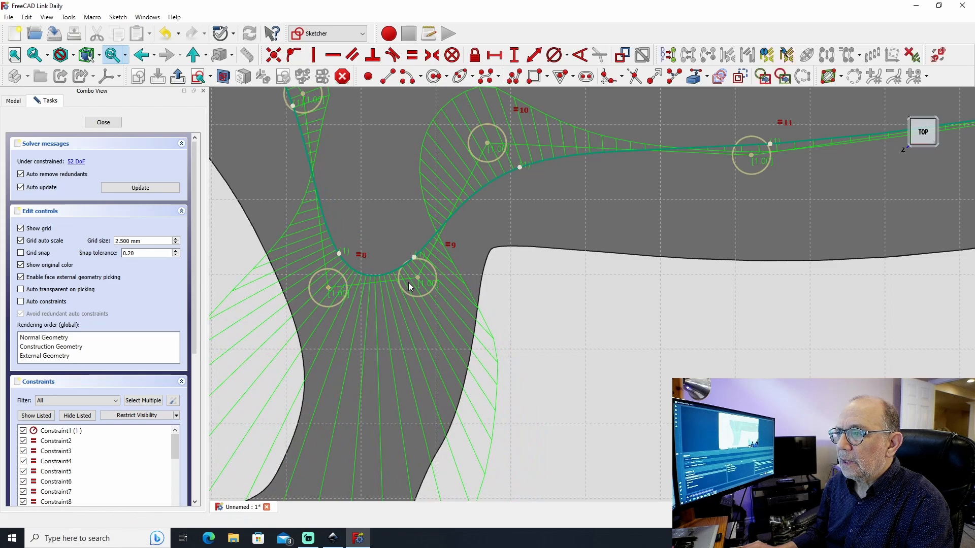
{"action": "left_click_drag", "start_coordinate": [418, 277], "coordinate": [427, 305]}
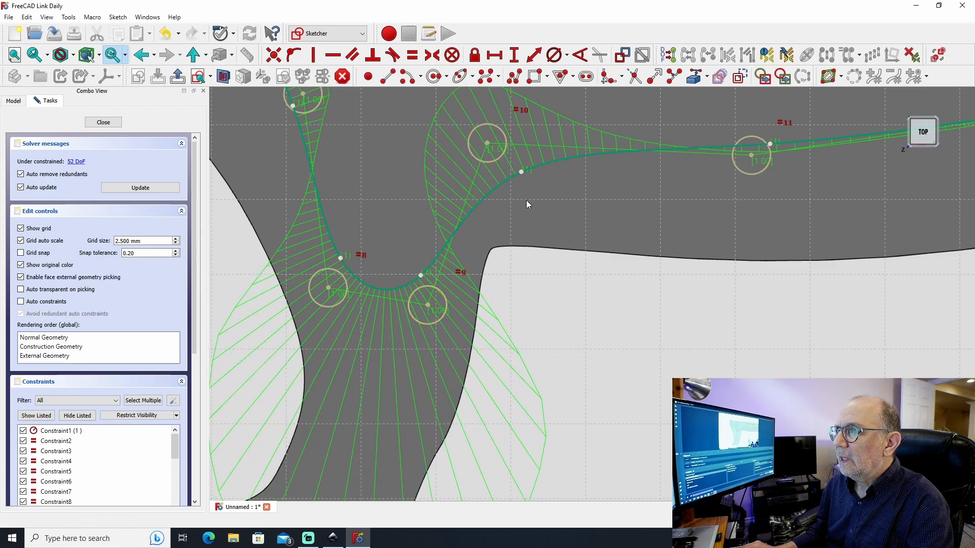
{"action": "left_click_drag", "start_coordinate": [751, 156], "coordinate": [745, 172]}
Step: Extend and widen the spline's hind-leg lobe by moving its two lowest control points farther down into the leg and apart
{"action": "scroll", "coordinate": [647, 362], "scroll_direction": "down", "scroll_amount": 6}
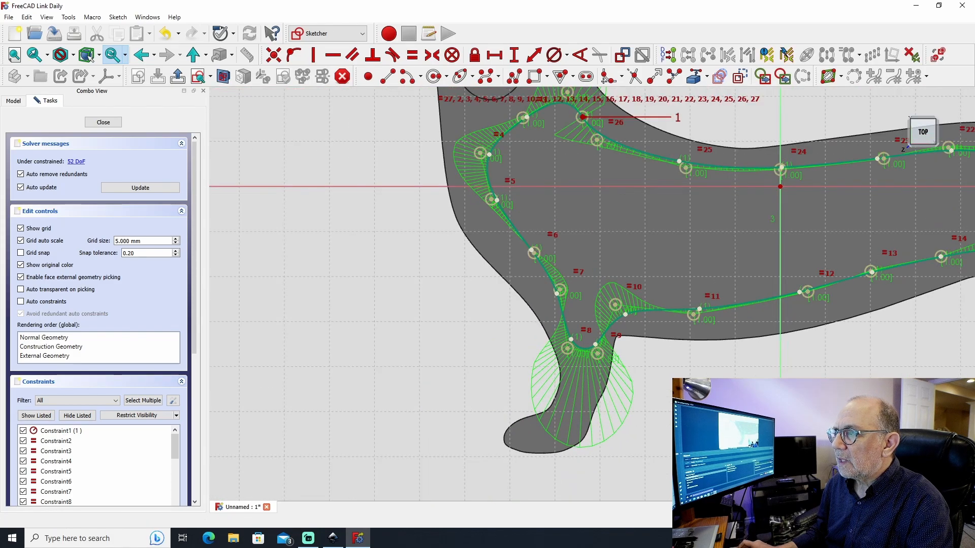
{"action": "scroll", "coordinate": [636, 349], "scroll_direction": "up", "scroll_amount": 6}
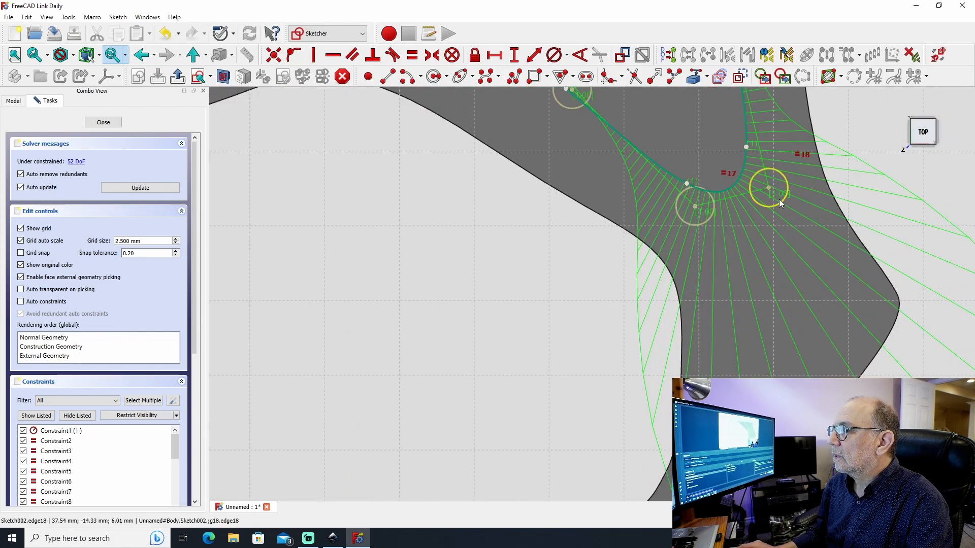
{"action": "left_click_drag", "start_coordinate": [768, 189], "coordinate": [794, 248]}
{"action": "left_click_drag", "start_coordinate": [695, 210], "coordinate": [699, 251]}
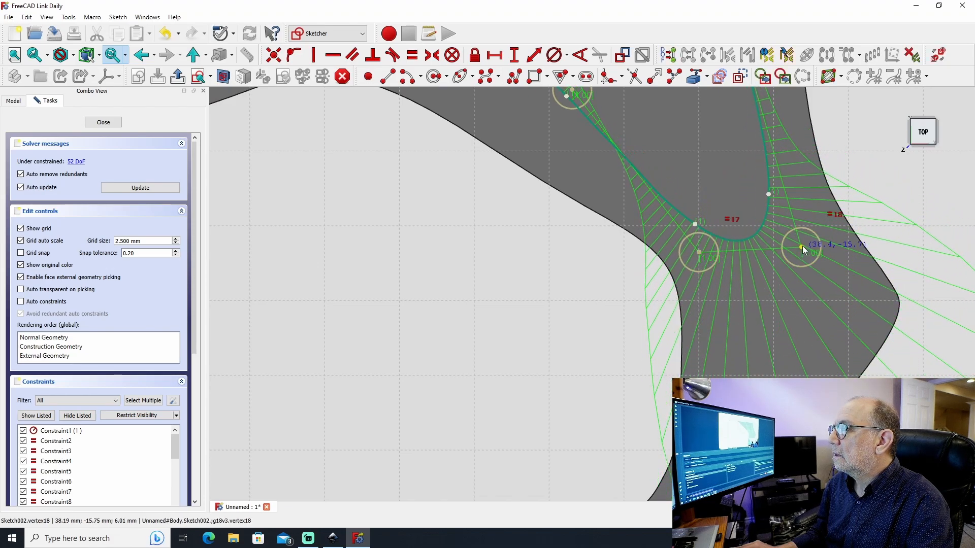
{"action": "left_click_drag", "start_coordinate": [801, 247], "coordinate": [819, 248]}
{"action": "left_click_drag", "start_coordinate": [699, 253], "coordinate": [692, 258]}
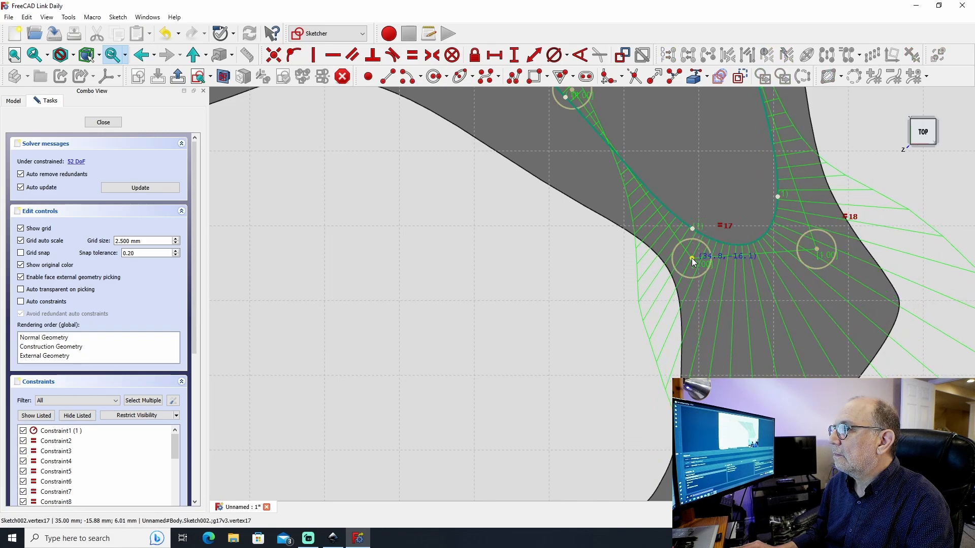
Step: Check the complete inset outline against the dachshund silhouette and close the sketch
{"action": "scroll", "coordinate": [354, 293], "scroll_direction": "down", "scroll_amount": 4}
{"action": "mouse_move", "coordinate": [777, 296]}
{"action": "middle_mouse_down"}
{"action": "mouse_move", "coordinate": [712, 287]}
{"action": "mouse_move", "coordinate": [862, 284]}
{"action": "middle_mouse_up"}
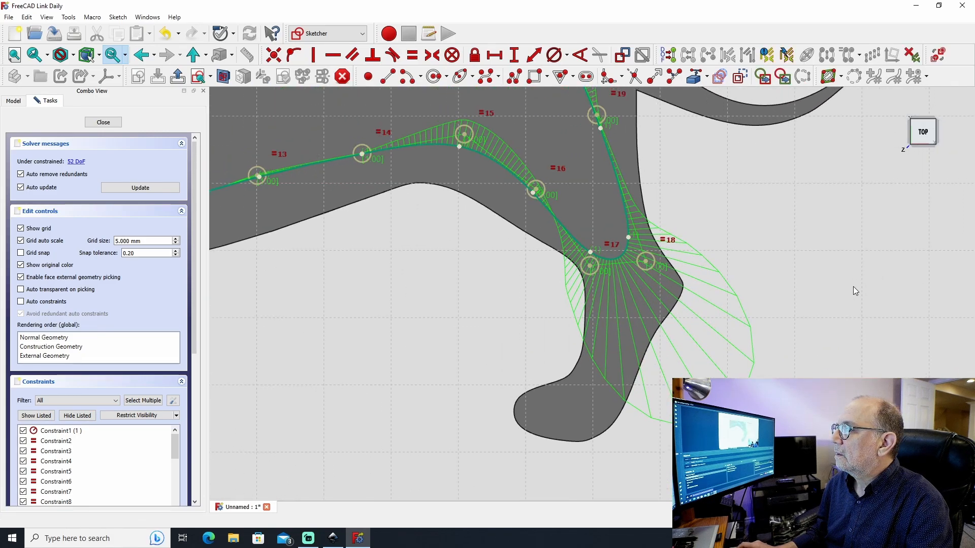
{"action": "scroll", "coordinate": [437, 274], "scroll_direction": "down", "scroll_amount": 5}
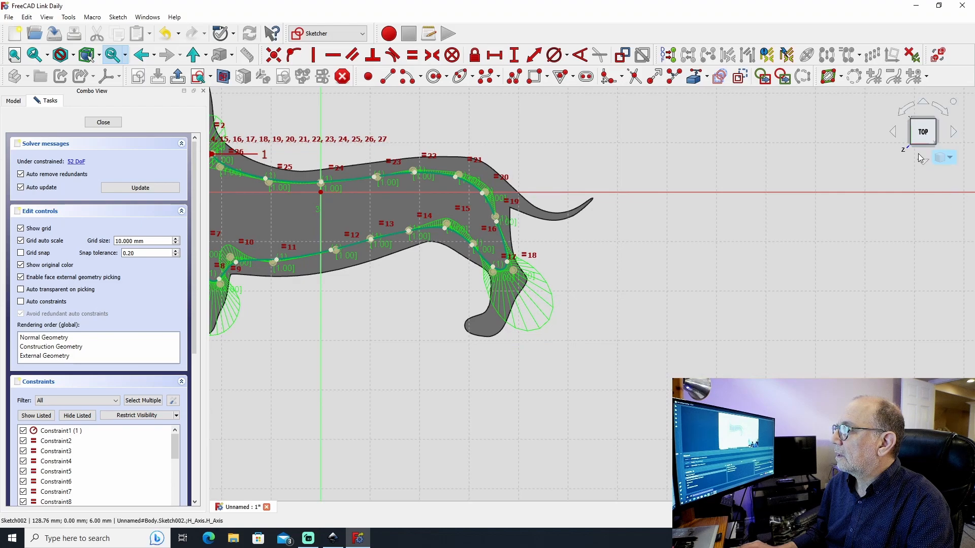
{"action": "left_click", "coordinate": [943, 160]}
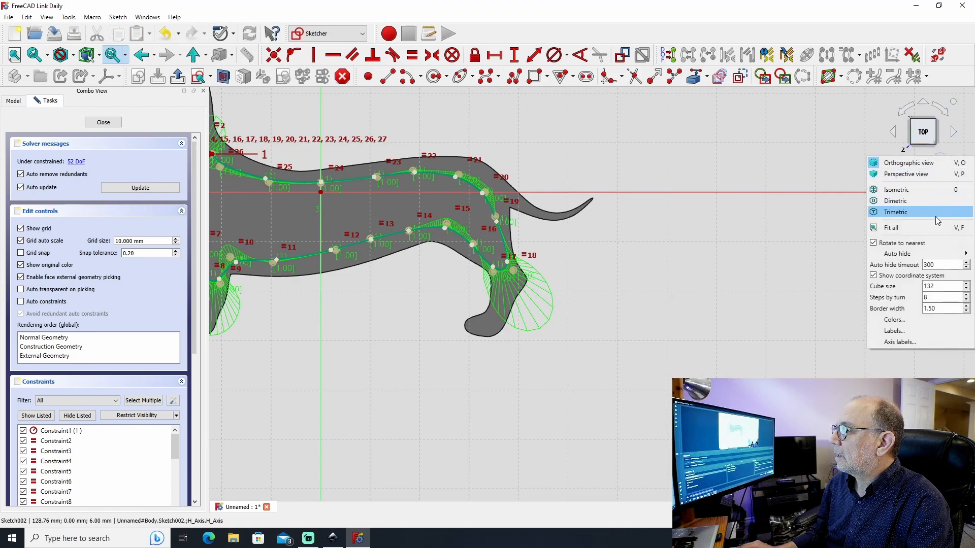
{"action": "left_click", "coordinate": [904, 232]}
{"action": "scroll", "coordinate": [558, 406], "scroll_direction": "up", "scroll_amount": 2}
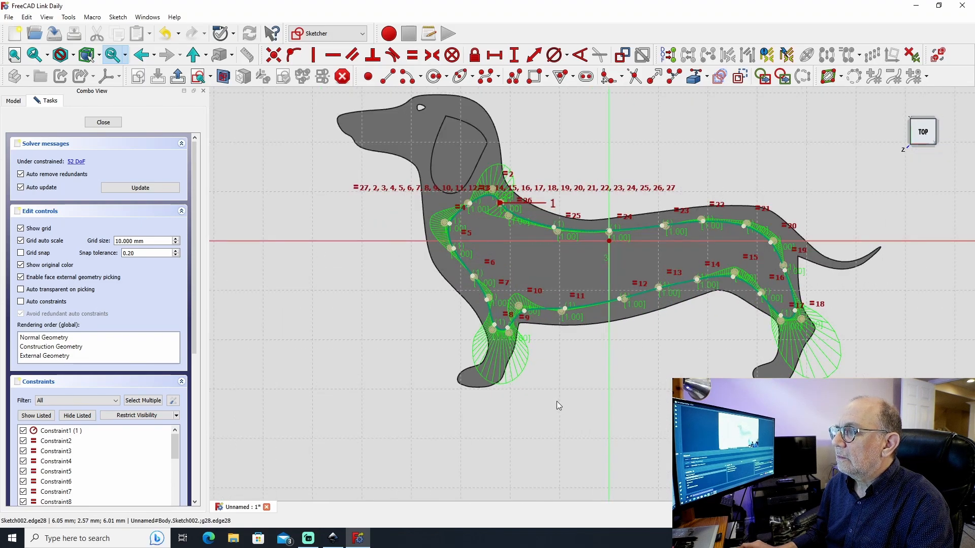
{"action": "left_click", "coordinate": [104, 123]}
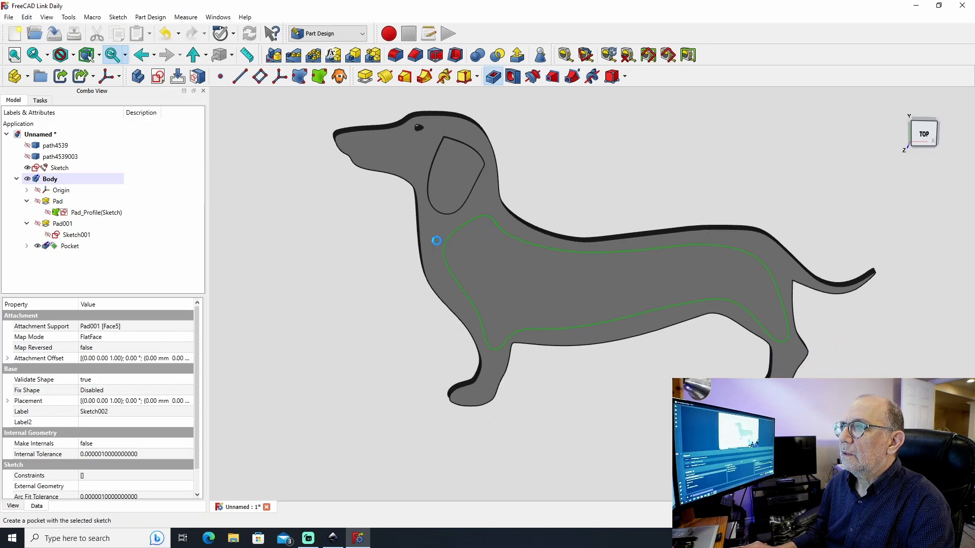
Step: Pocket the inset body outline through the dachshund with a 7 mm length
{"action": "left_click", "coordinate": [492, 77]}
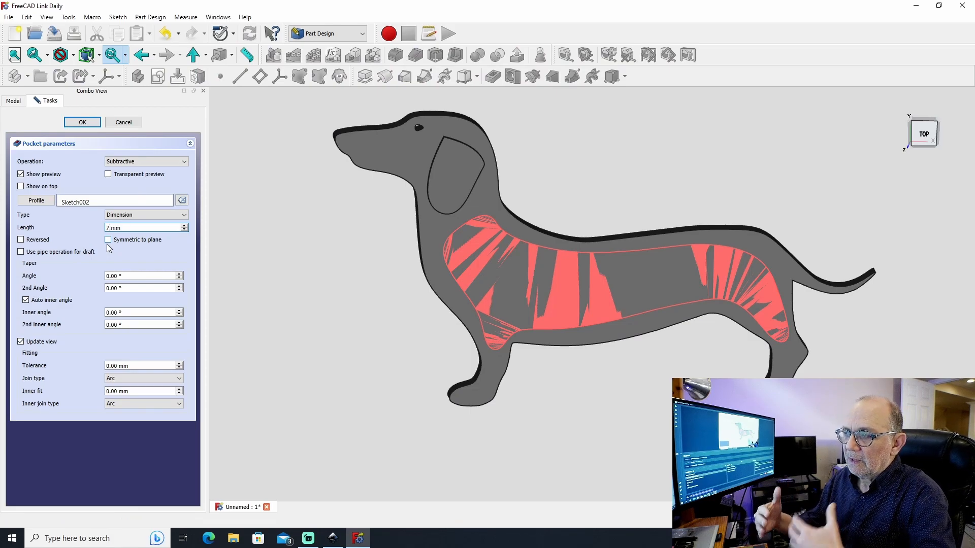
{"action": "left_click", "coordinate": [81, 122]}
{"action": "mouse_move", "coordinate": [329, 311]}
{"action": "middle_mouse_down"}
{"action": "mouse_move", "coordinate": [363, 291]}
{"action": "mouse_move", "coordinate": [259, 302]}
{"action": "mouse_move", "coordinate": [669, 325]}
{"action": "mouse_move", "coordinate": [309, 307]}
{"action": "mouse_move", "coordinate": [320, 299]}
{"action": "mouse_move", "coordinate": [333, 310]}
{"action": "middle_mouse_up"}
{"action": "middle_click_drag", "start_coordinate": [678, 185], "coordinate": [666, 229]}
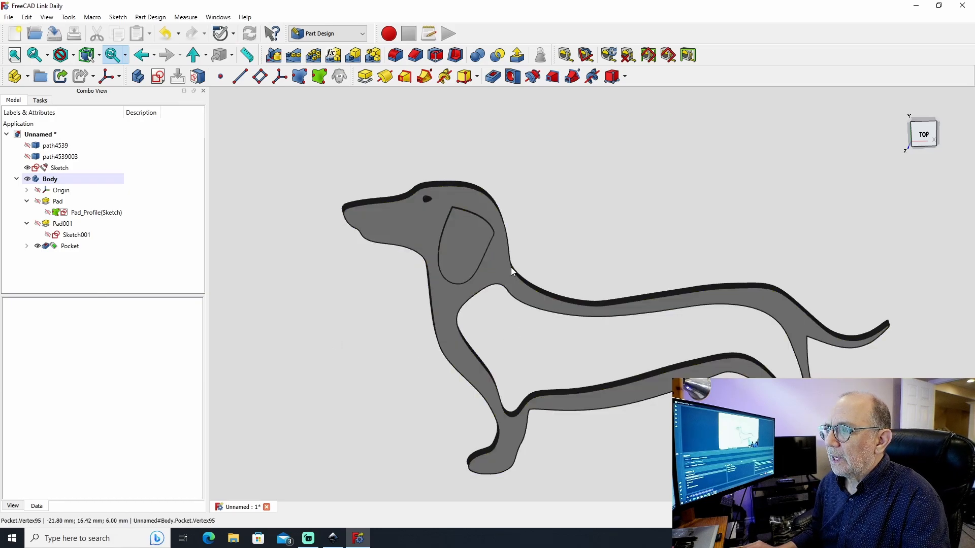
Step: Create a new sketch on the dachshund's flat top face for a cutout in the snout
{"action": "left_click", "coordinate": [500, 273]}
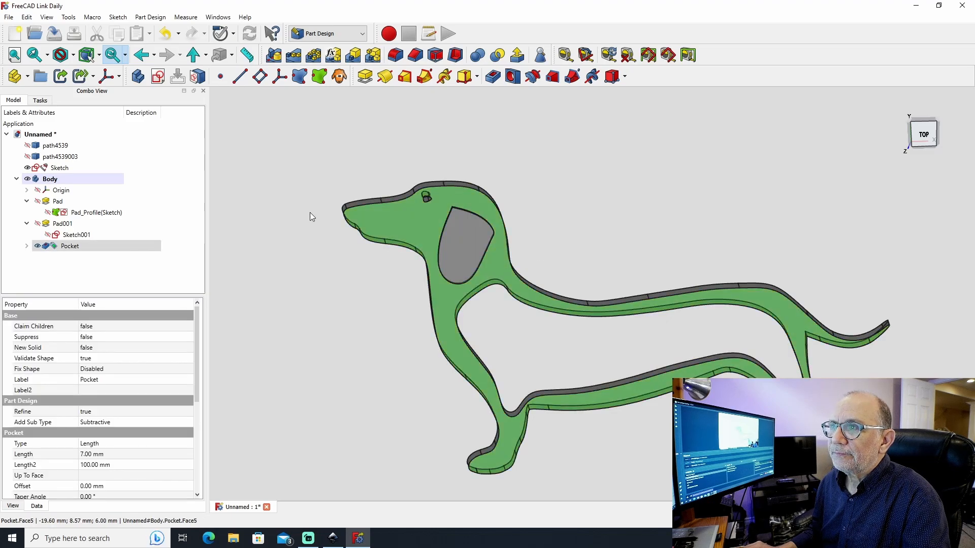
{"action": "left_click", "coordinate": [157, 77]}
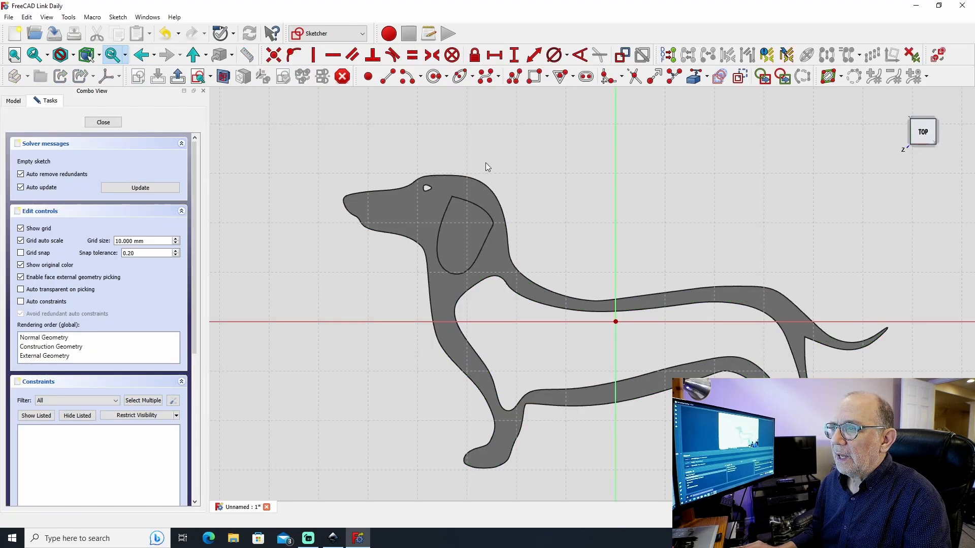
{"action": "scroll", "coordinate": [376, 162], "scroll_direction": "up", "scroll_amount": 2}
{"action": "scroll", "coordinate": [386, 239], "scroll_direction": "up", "scroll_amount": 4}
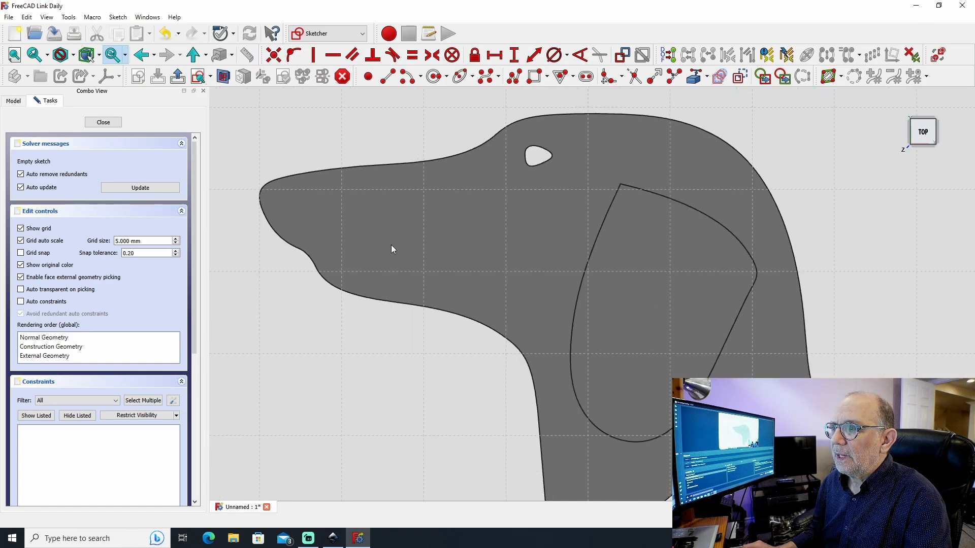
Step: Draw a looping B-spline with ten control points inside the snout, ending on its starting point
{"action": "left_click", "coordinate": [485, 76]}
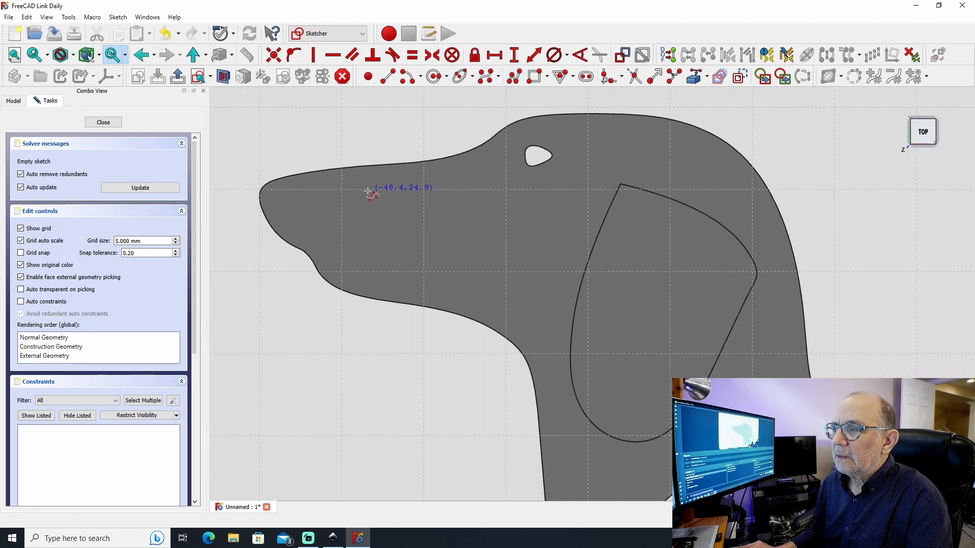
{"action": "left_click", "coordinate": [370, 190]}
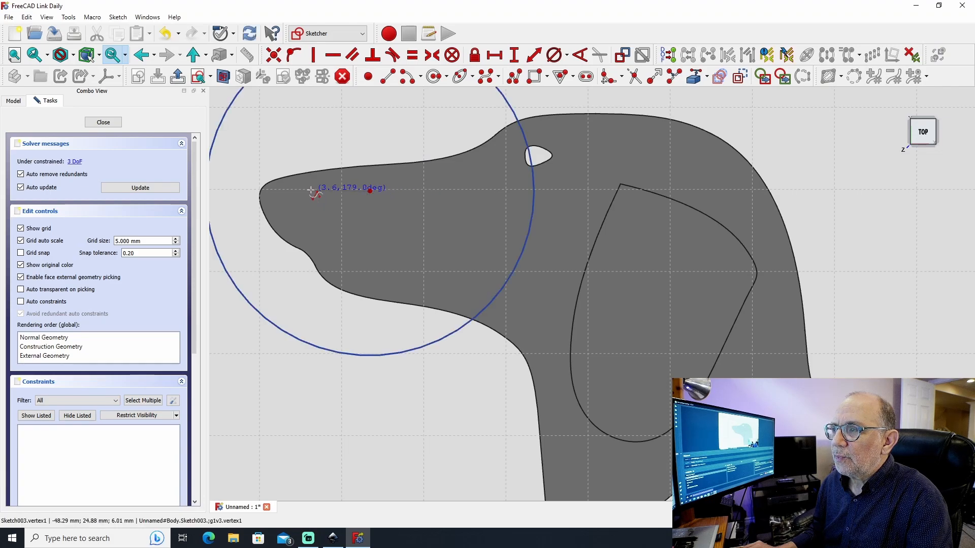
{"action": "left_click", "coordinate": [307, 193]}
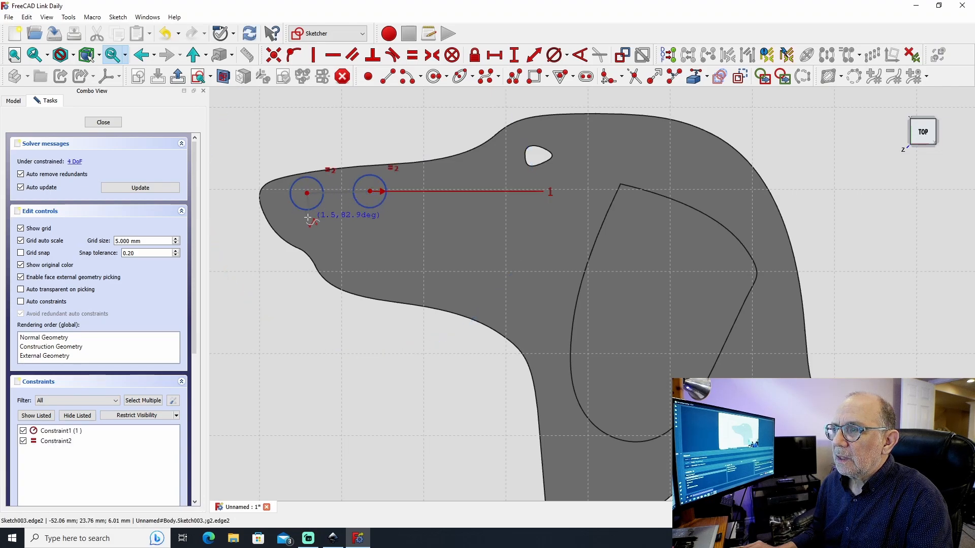
{"action": "left_click", "coordinate": [295, 204]}
{"action": "left_click", "coordinate": [322, 228]}
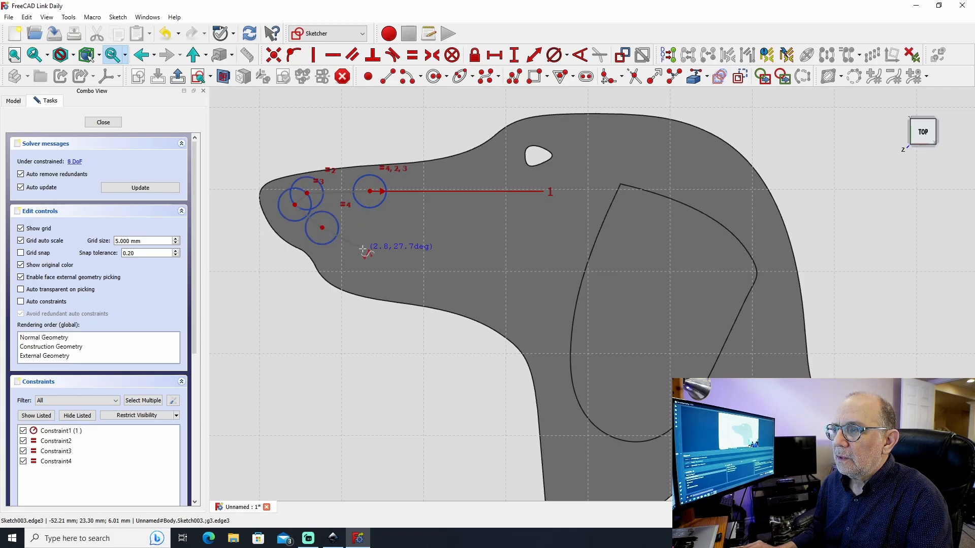
{"action": "left_click", "coordinate": [359, 263]}
{"action": "left_click", "coordinate": [402, 277]}
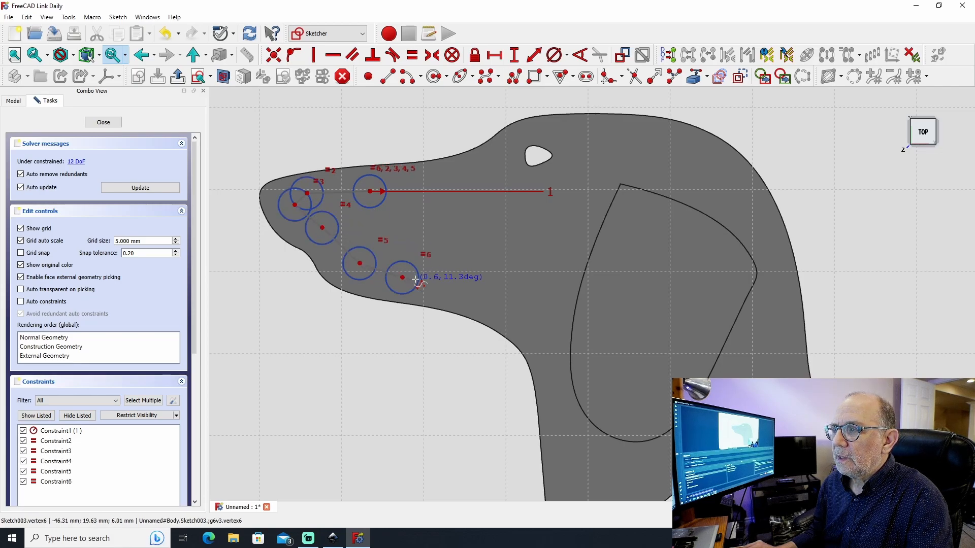
{"action": "left_click", "coordinate": [432, 247]}
{"action": "left_click", "coordinate": [434, 206]}
{"action": "left_click", "coordinate": [415, 187]}
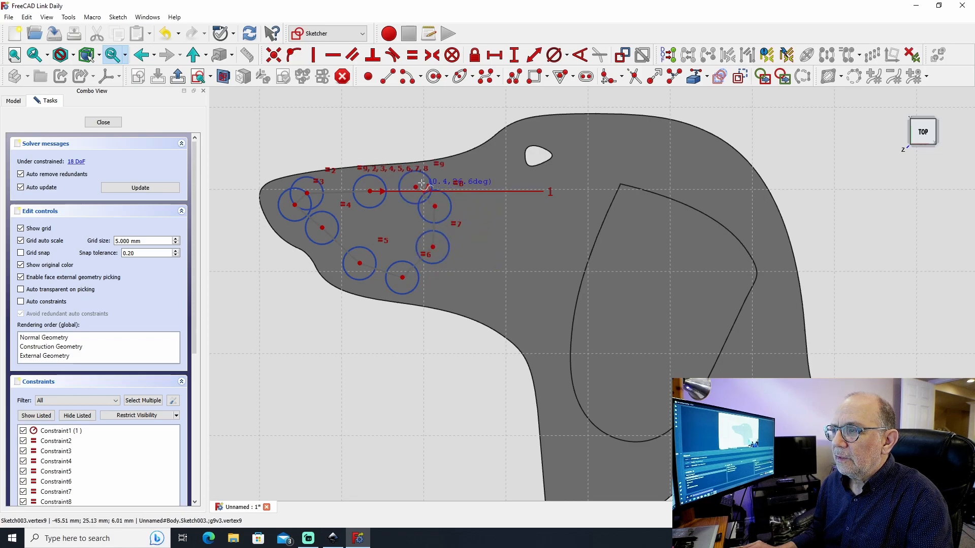
{"action": "left_click", "coordinate": [370, 191]}
{"action": "right_click", "coordinate": [369, 215]}
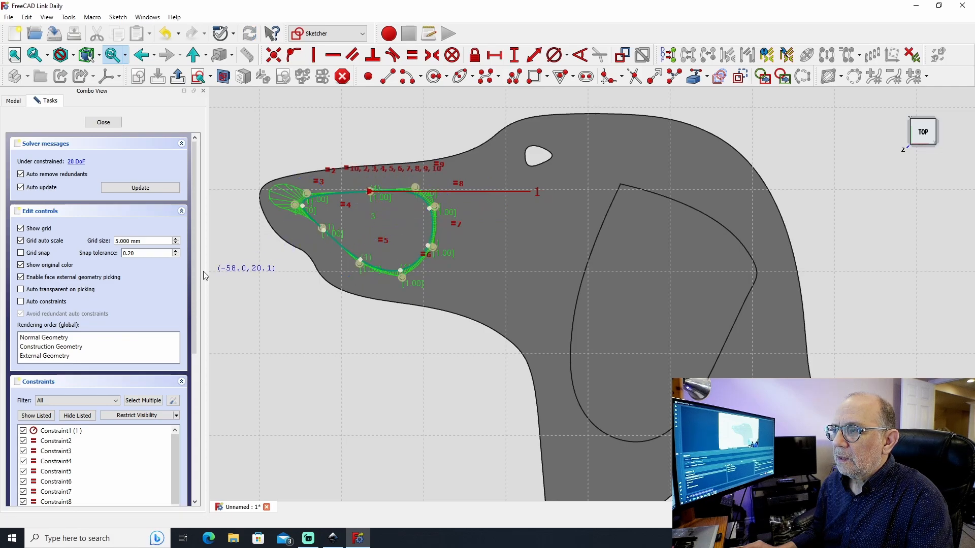
Step: Pull the snout spline's overlapping endpoints apart and join them with a coincident constraint
{"action": "scroll", "coordinate": [417, 237], "scroll_direction": "up", "scroll_amount": 5}
{"action": "middle_click_drag", "start_coordinate": [285, 116], "coordinate": [453, 221]}
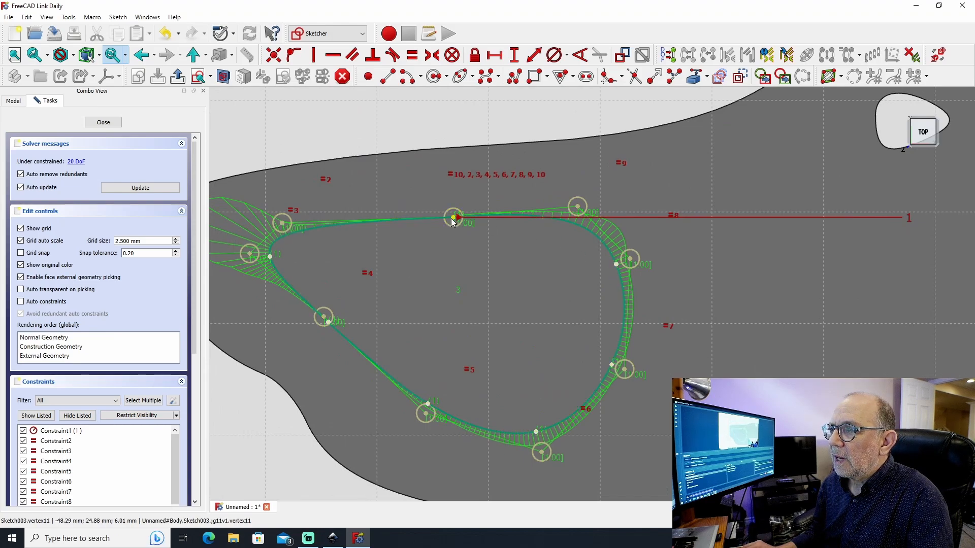
{"action": "left_click_drag", "start_coordinate": [456, 219], "coordinate": [422, 213]}
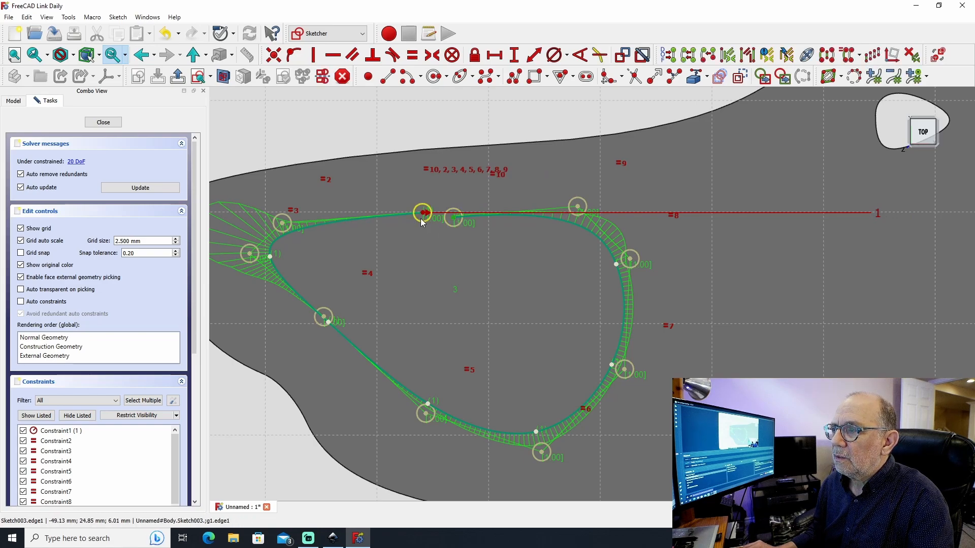
{"action": "left_click", "coordinate": [275, 55]}
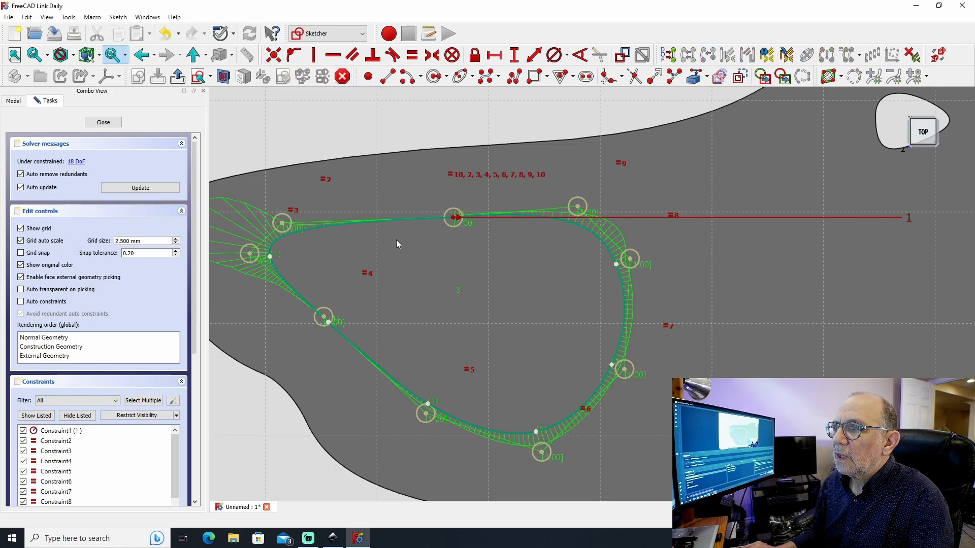
{"action": "right_click", "coordinate": [453, 284]}
{"action": "key", "text": "Escape"}
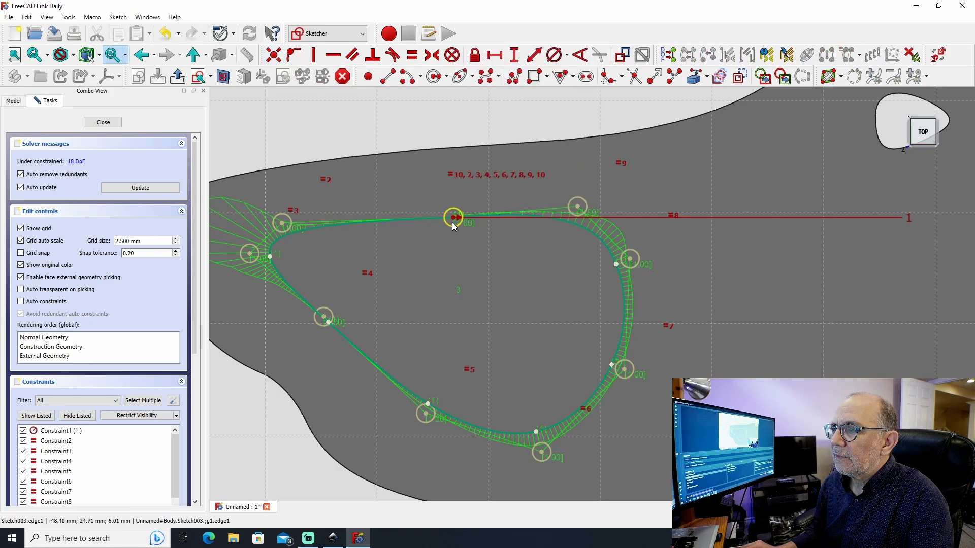
Step: Reshape the snout spline by raising its two upper control points, moving the chin-side one toward the nose and lifting the lowest, and close the sketch
{"action": "left_click_drag", "start_coordinate": [454, 219], "coordinate": [438, 193]}
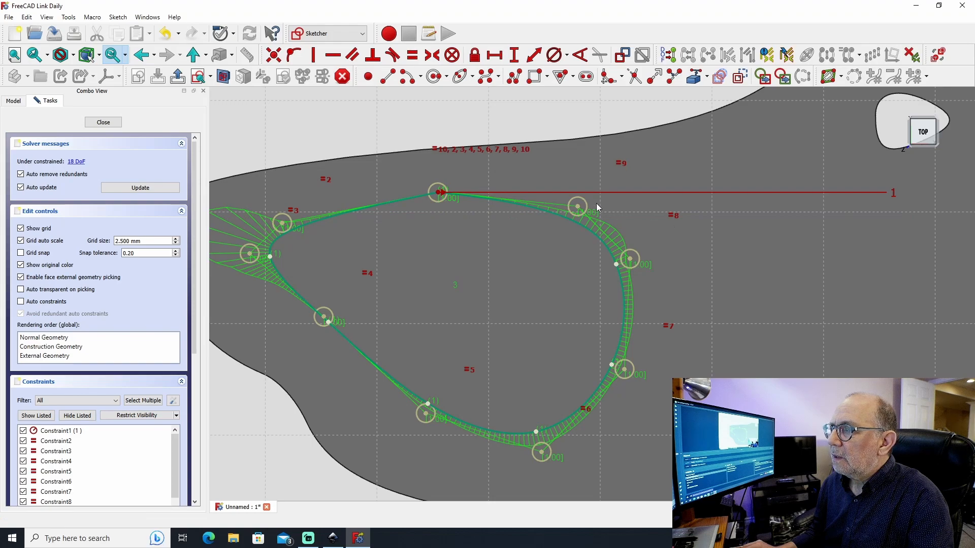
{"action": "left_click_drag", "start_coordinate": [579, 204], "coordinate": [588, 192]}
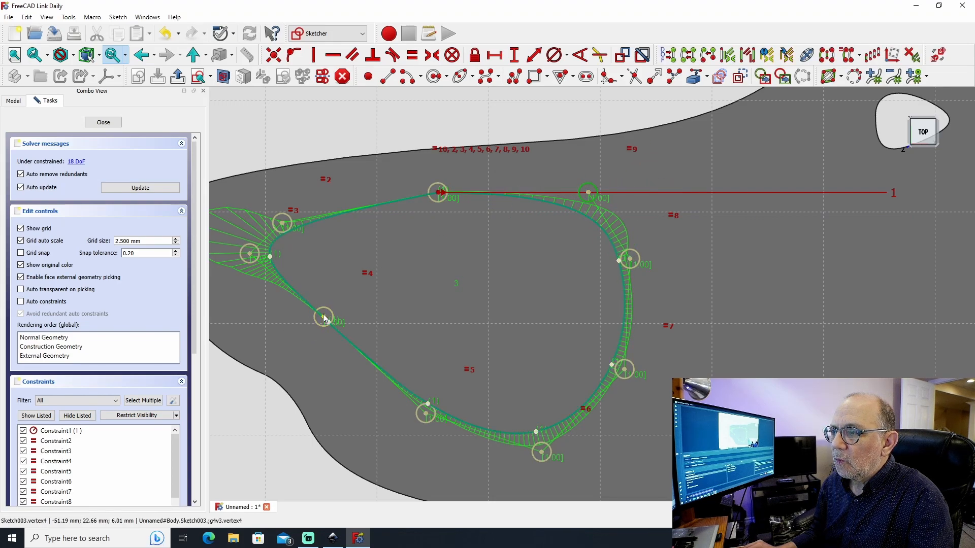
{"action": "left_click_drag", "start_coordinate": [324, 320], "coordinate": [295, 326]}
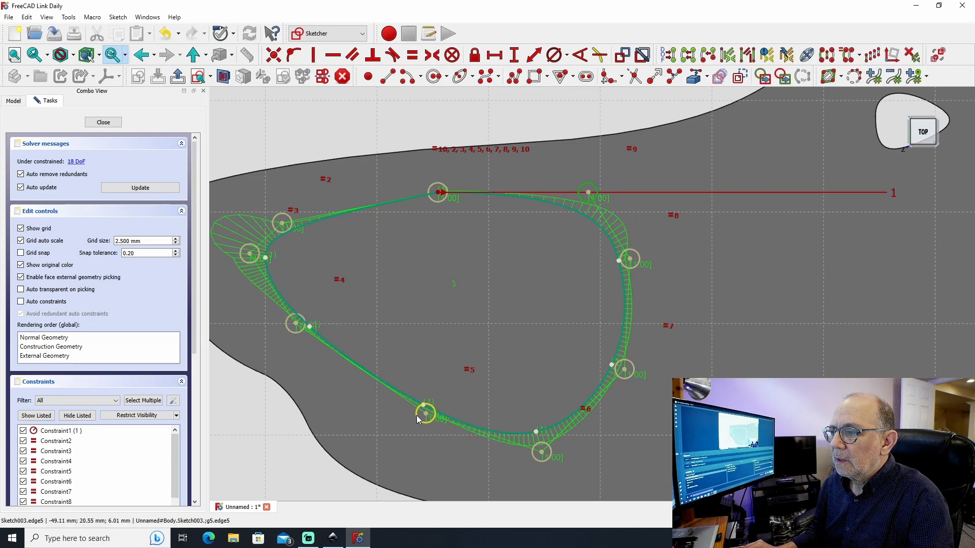
{"action": "left_click_drag", "start_coordinate": [542, 452], "coordinate": [554, 437]}
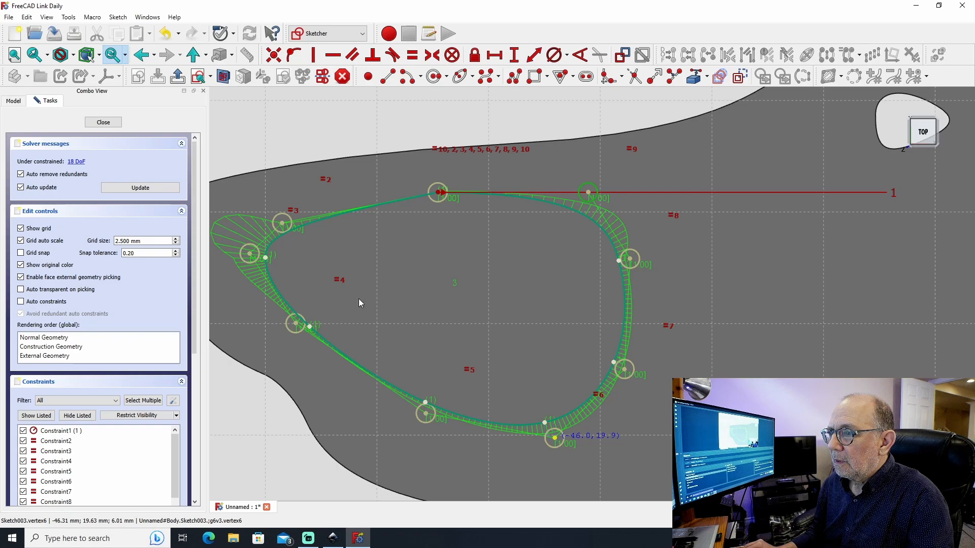
{"action": "scroll", "coordinate": [327, 268], "scroll_direction": "down", "scroll_amount": 5}
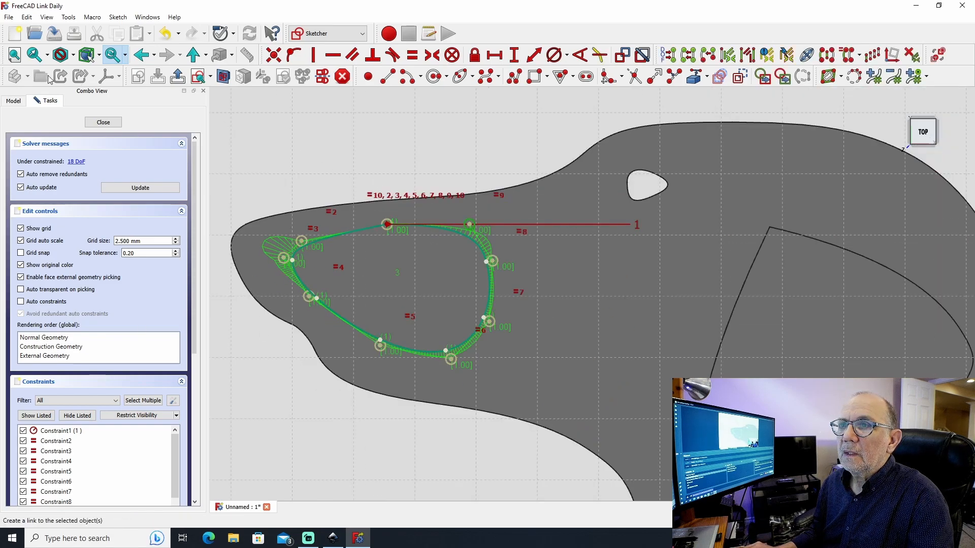
{"action": "left_click", "coordinate": [100, 124]}
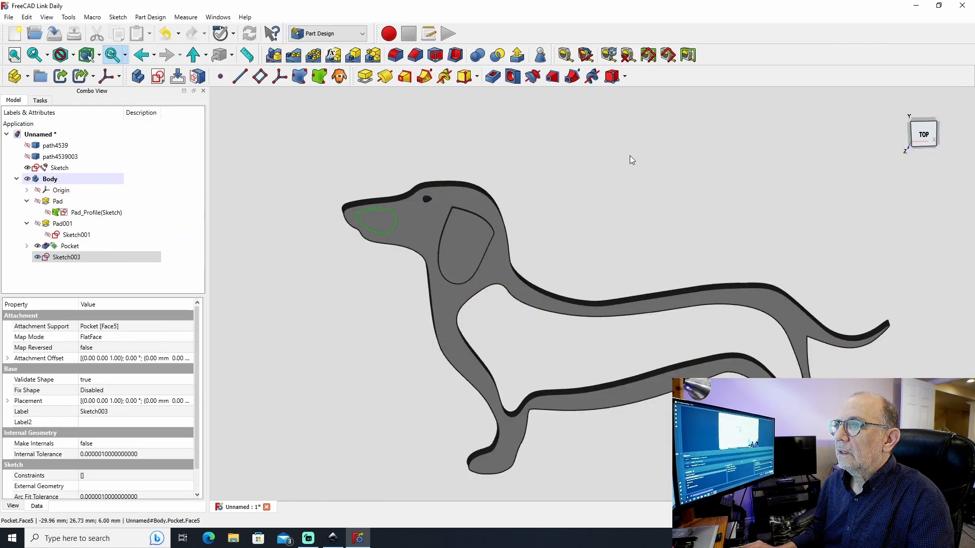
Step: Pocket the snout sketch with a 6 mm length and check the cutout from the top view
{"action": "left_click", "coordinate": [492, 76]}
{"action": "type", "text": "6"}
{"action": "left_click", "coordinate": [82, 125]}
{"action": "mouse_move", "coordinate": [684, 223]}
{"action": "middle_mouse_down"}
{"action": "mouse_move", "coordinate": [670, 169]}
{"action": "mouse_move", "coordinate": [630, 207]}
{"action": "mouse_move", "coordinate": [682, 223]}
{"action": "mouse_move", "coordinate": [685, 204]}
{"action": "middle_mouse_up"}
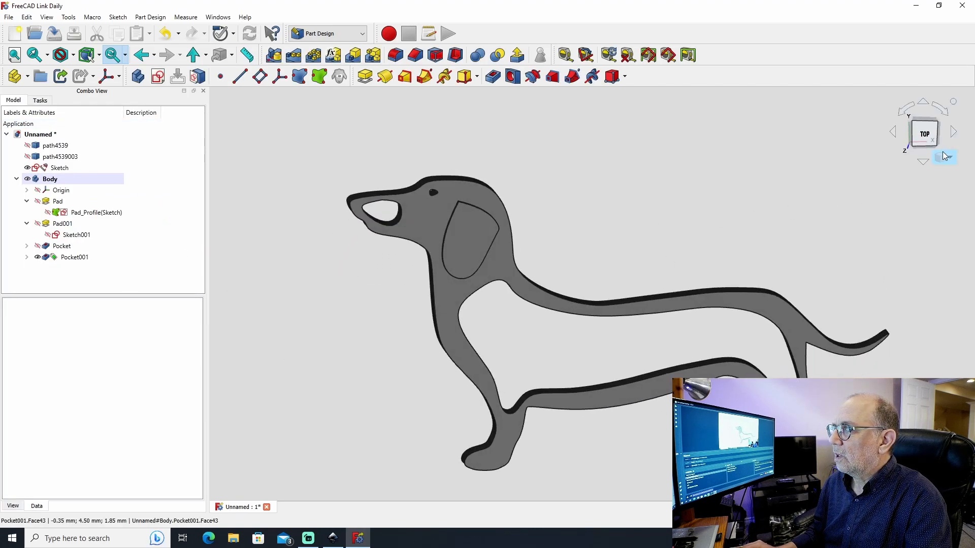
{"action": "left_click", "coordinate": [931, 141]}
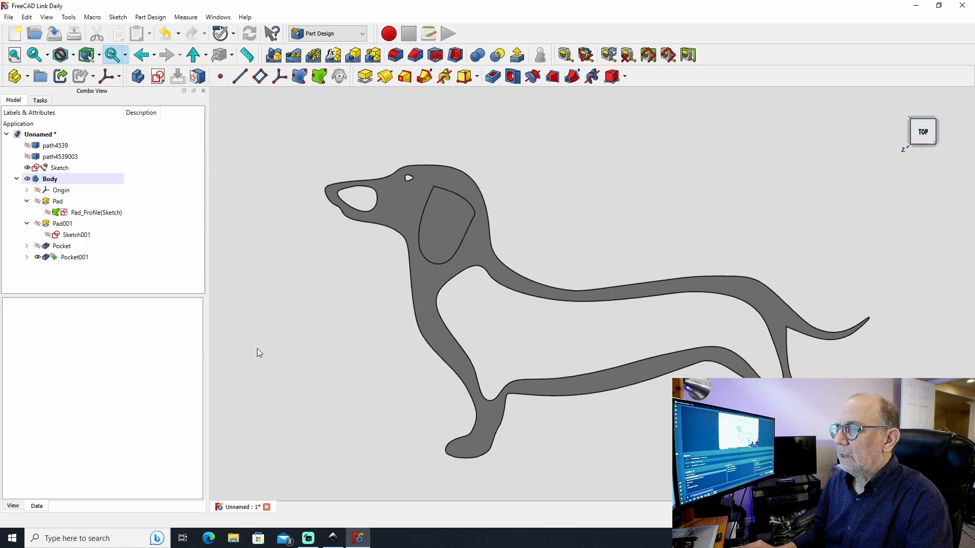
{"action": "middle_click_drag", "start_coordinate": [296, 299], "coordinate": [294, 262]}
{"action": "left_click", "coordinate": [923, 132]}
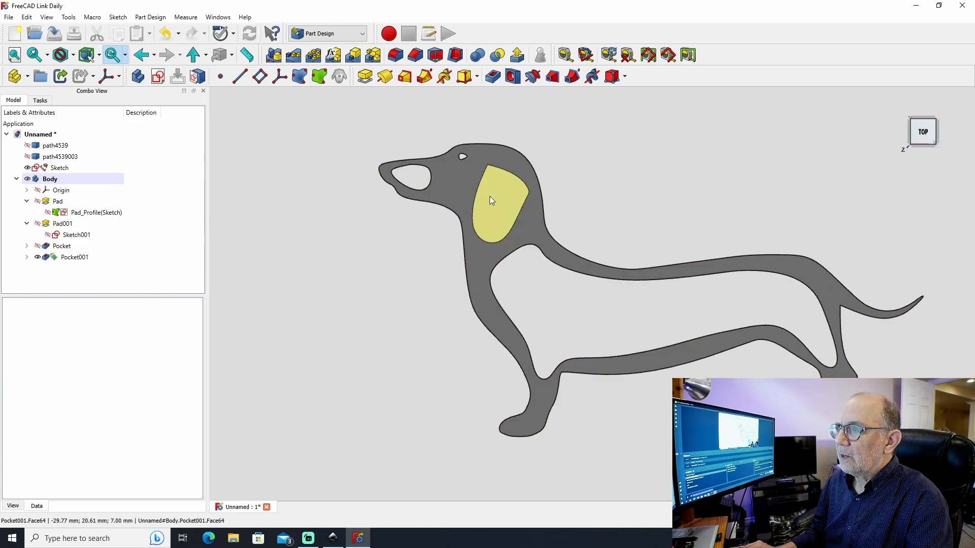
{"action": "middle_click_drag", "start_coordinate": [757, 209], "coordinate": [714, 218]}
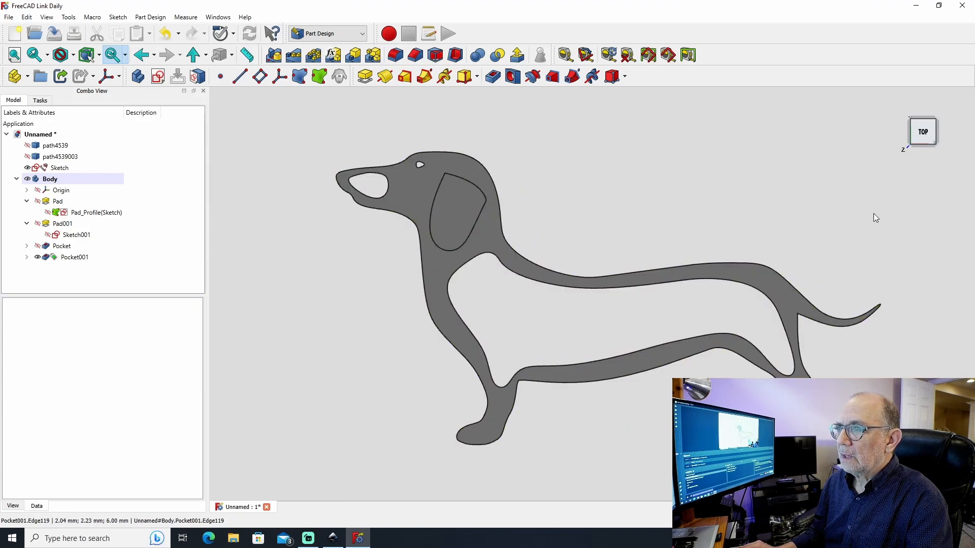
Step: Select the dog's top face and save the document as Cute_Dog in the 3D_Printing_Tracing_Silhouette folder
{"action": "left_click", "coordinate": [482, 238]}
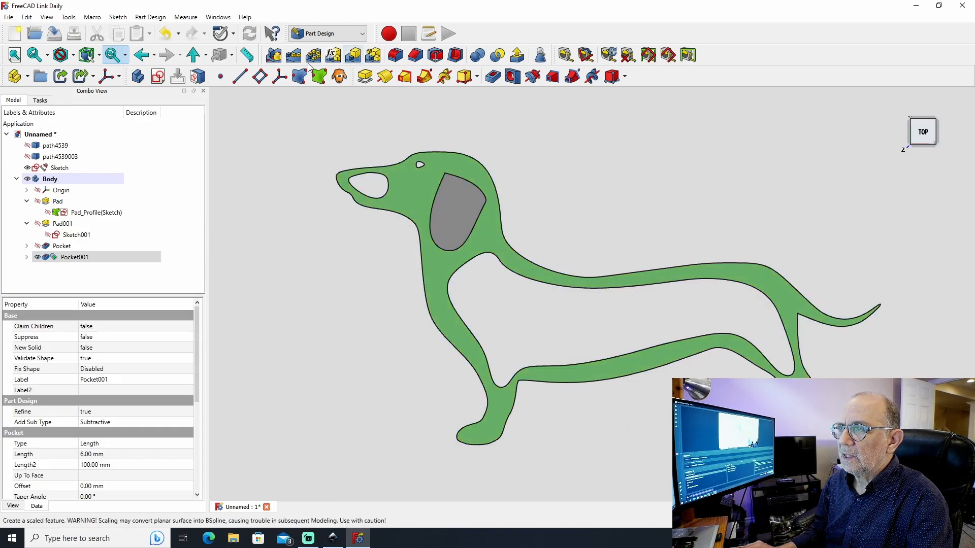
{"action": "left_click", "coordinate": [8, 17]}
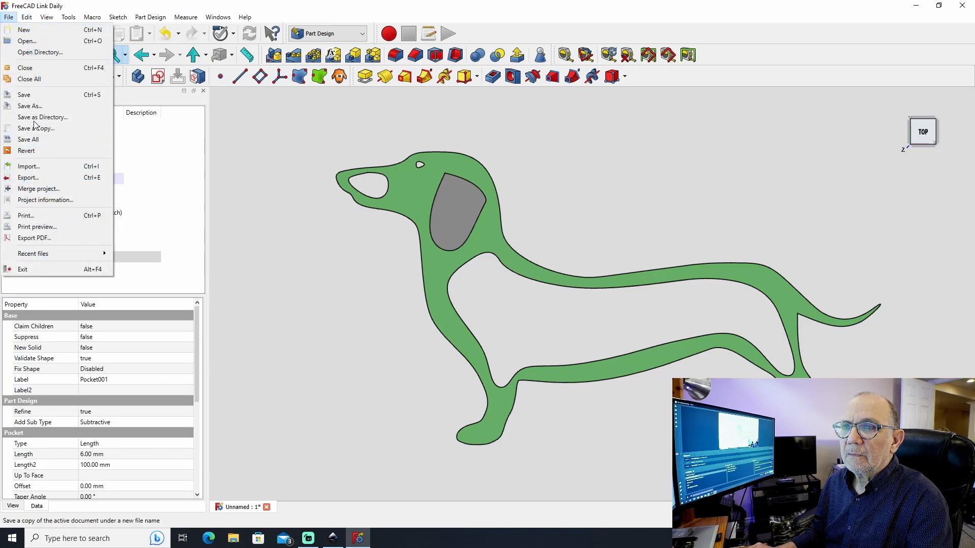
{"action": "left_click", "coordinate": [34, 106]}
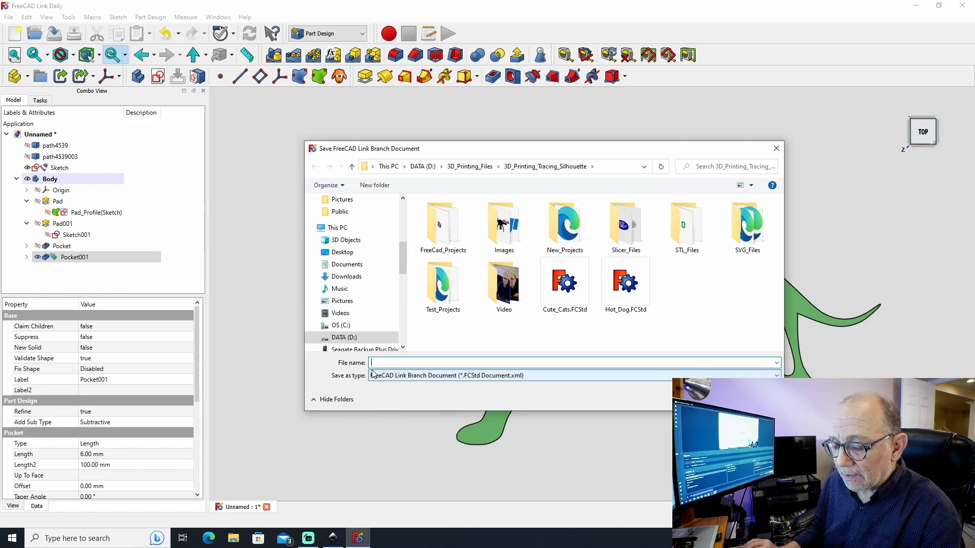
{"action": "type", "text": "Cu"}
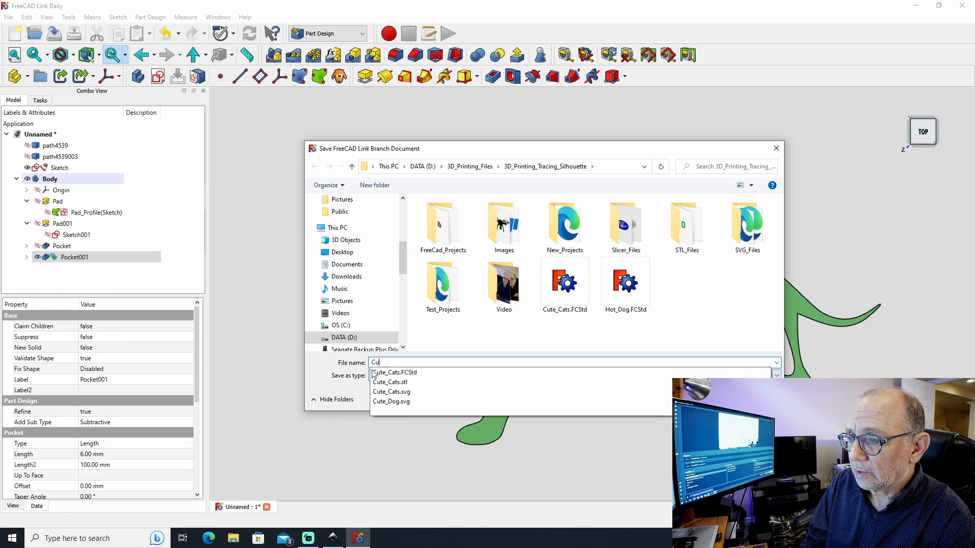
{"action": "type", "text": "te_Dog"}
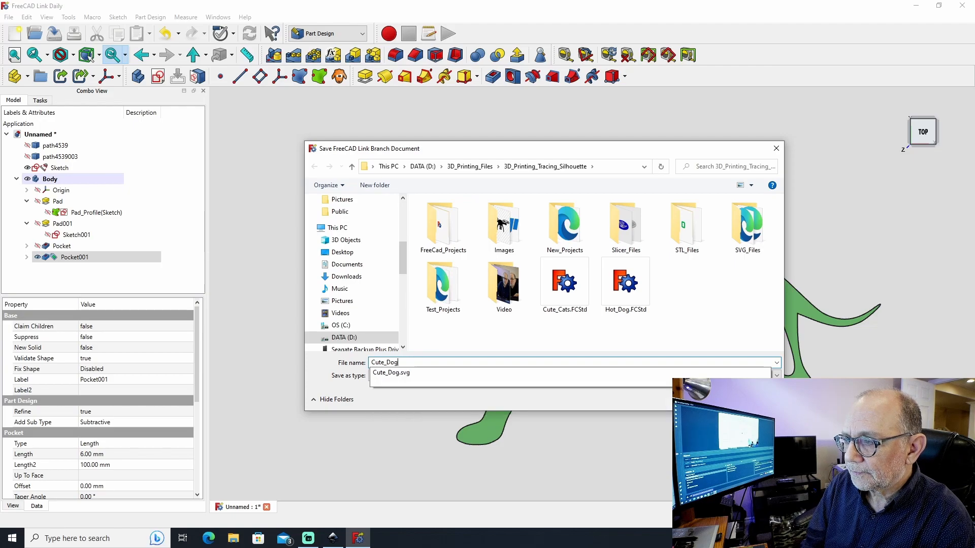
{"action": "key", "text": "Down"}
{"action": "key", "text": "Return"}
{"action": "key", "text": "Return"}
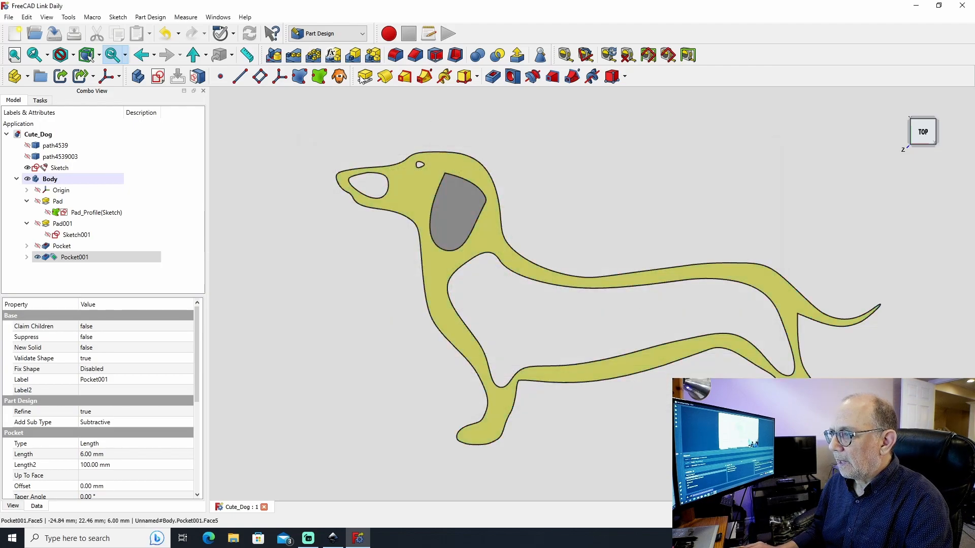
Step: Export the selected dog solid as the STL mesh Cute_Dog.stl and clear the selection
{"action": "left_click", "coordinate": [8, 17]}
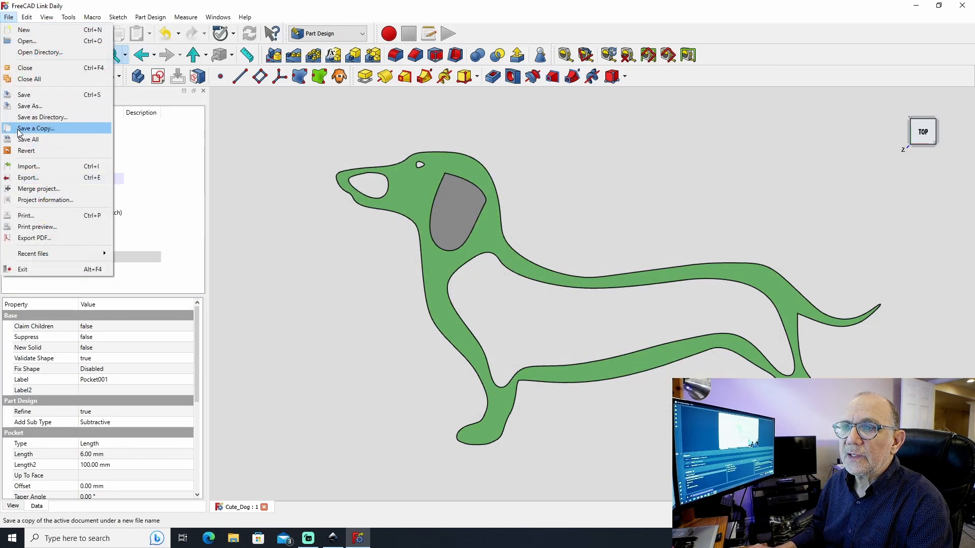
{"action": "left_click", "coordinate": [47, 177]}
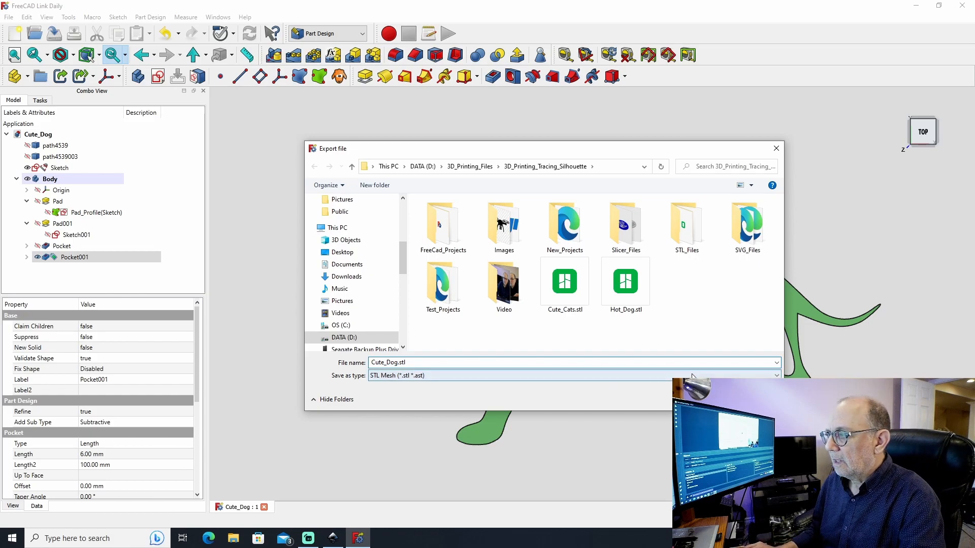
{"action": "key", "text": "Return"}
{"action": "left_click", "coordinate": [606, 436]}
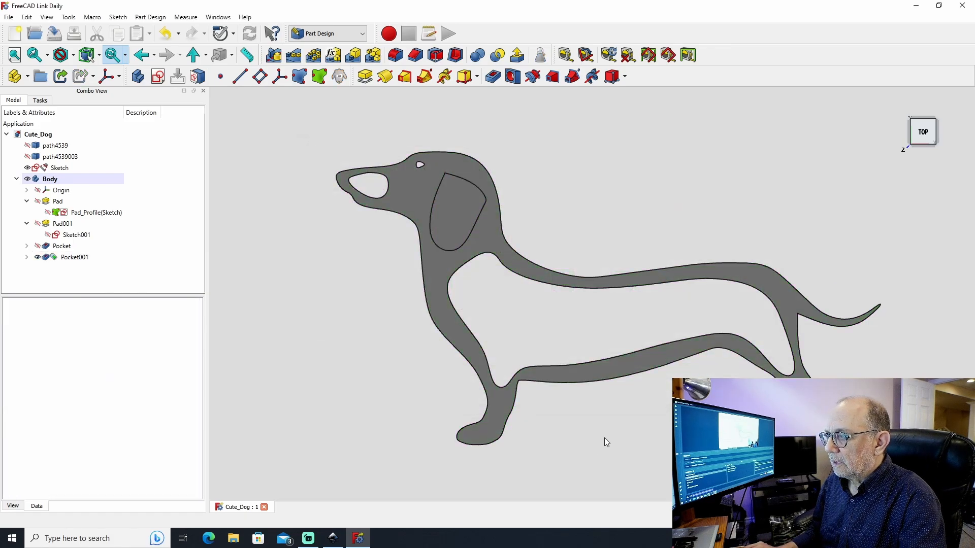